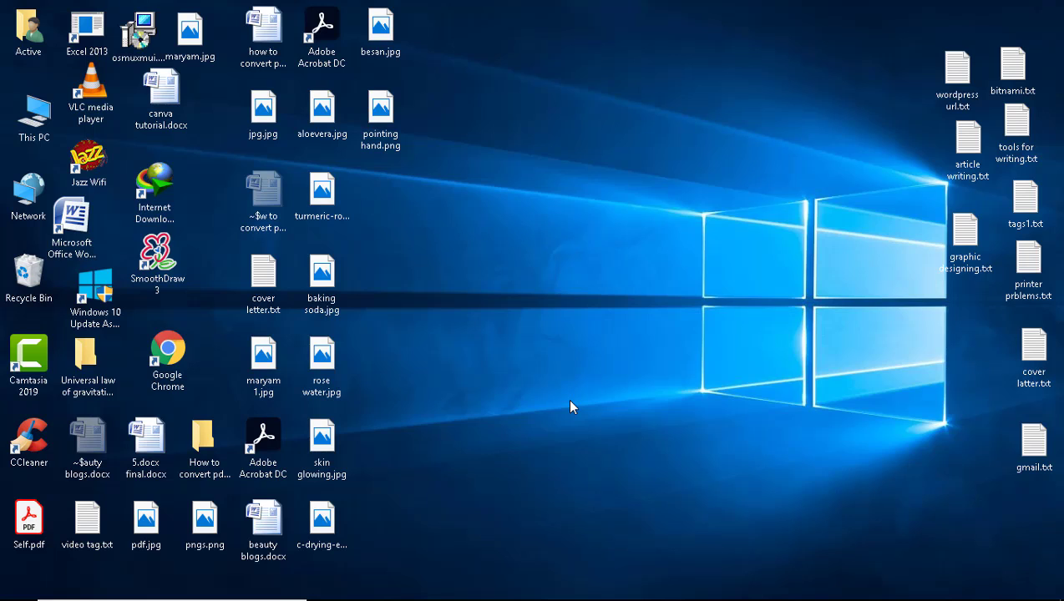
Open the browser and go to canva.com.
{"action": "left_click", "coordinate": [674, 588]}
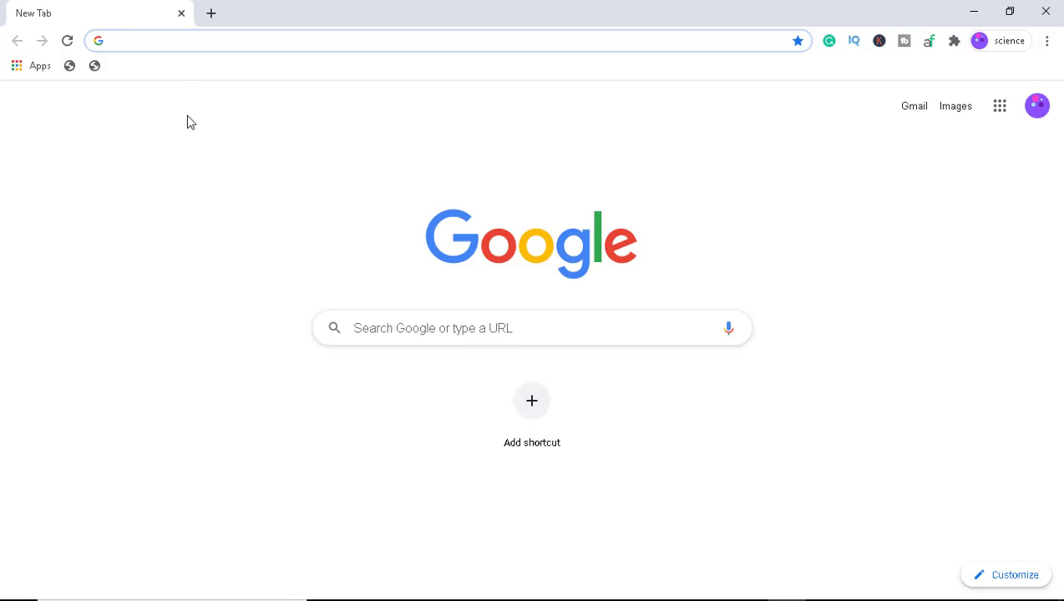
{"action": "type", "text": "can"}
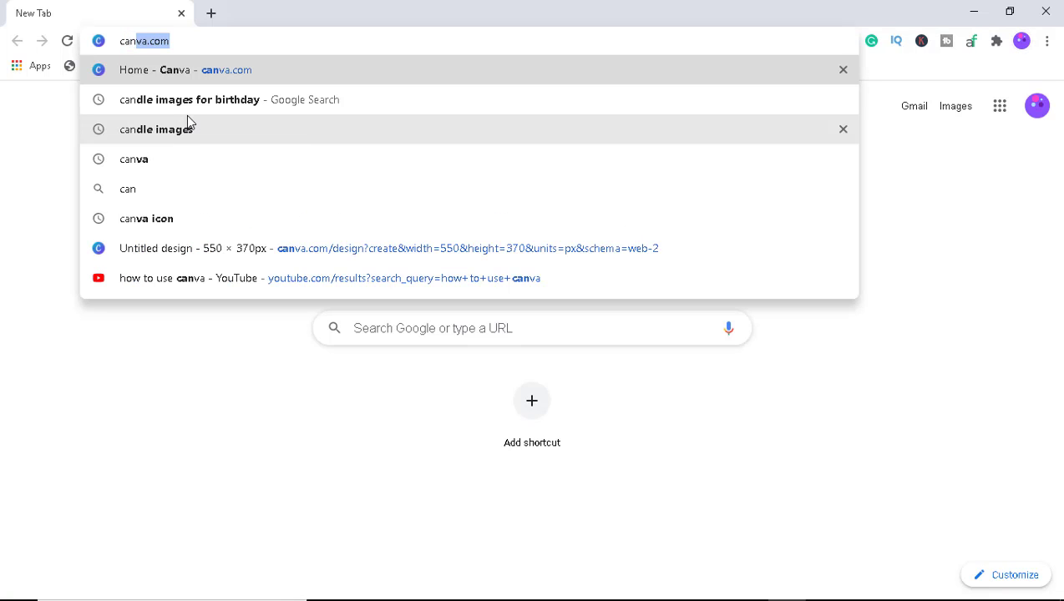
{"action": "type", "text": "va.com"}
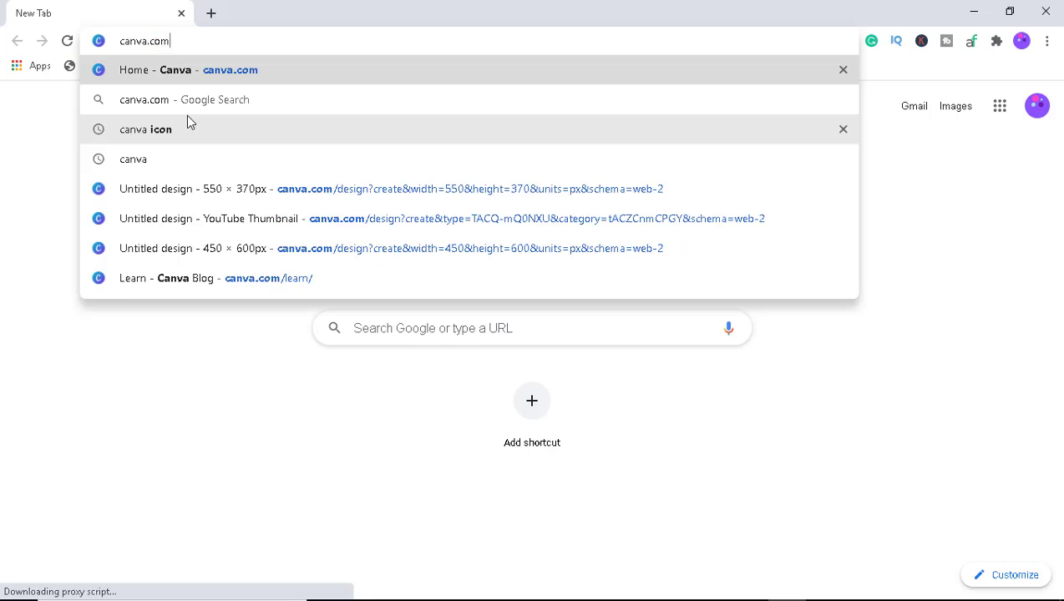
{"action": "key", "text": "Return"}
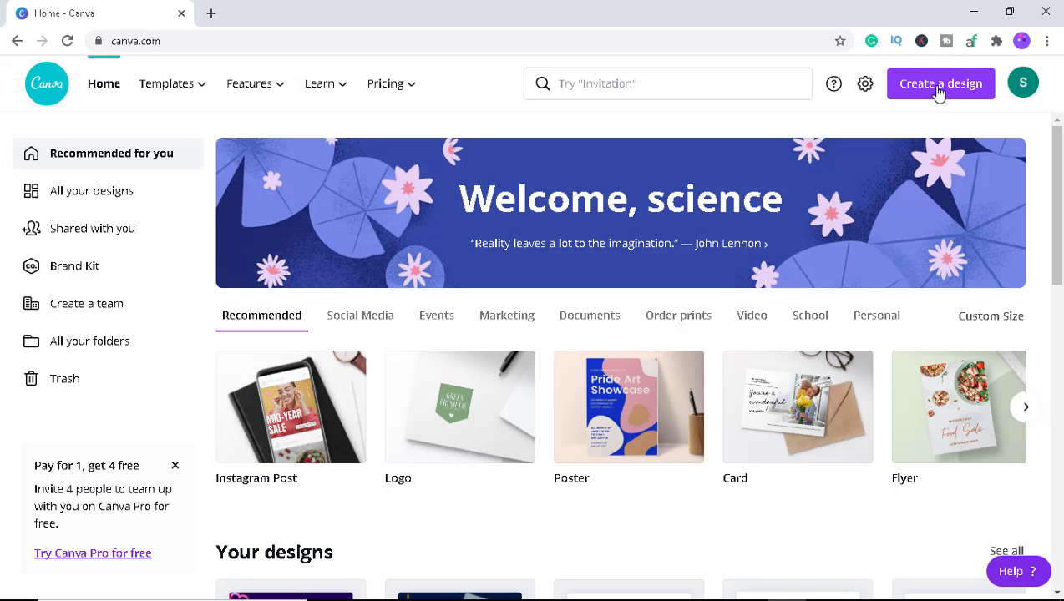
Create a new custom-size design of 450 × 600 px.
{"action": "left_click", "coordinate": [940, 90]}
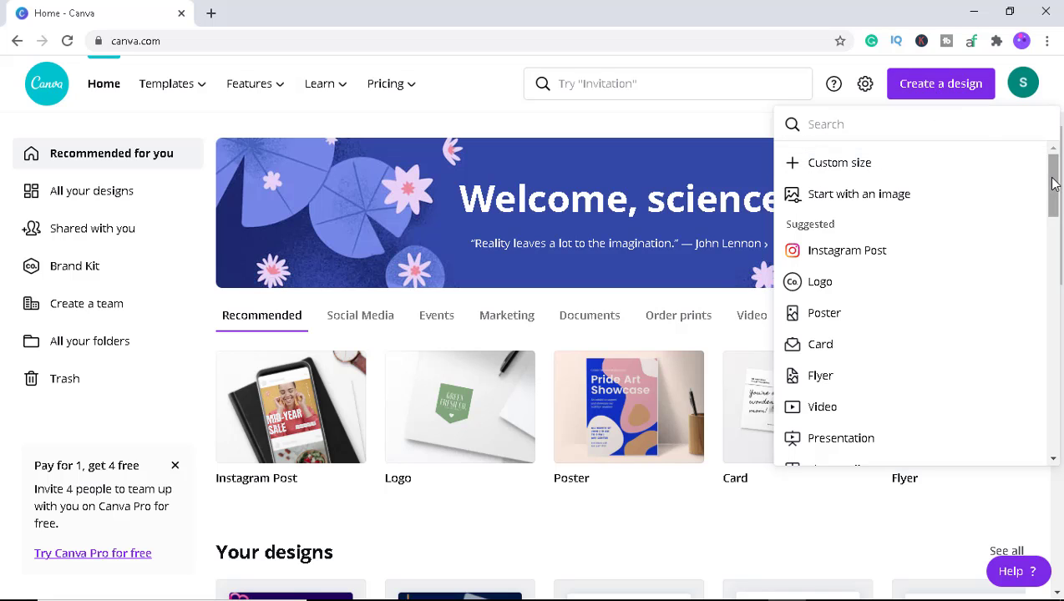
{"action": "mouse_move", "coordinate": [1054, 186]}
{"action": "left_mouse_down"}
{"action": "mouse_move", "coordinate": [1051, 244]}
{"action": "mouse_move", "coordinate": [1036, 177]}
{"action": "left_mouse_up"}
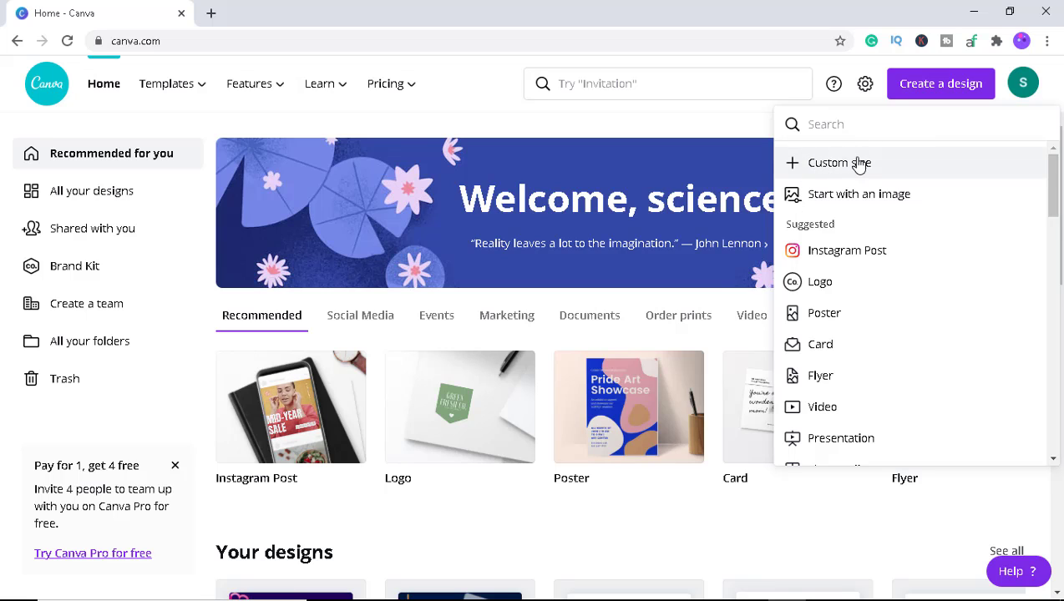
{"action": "left_click", "coordinate": [850, 168]}
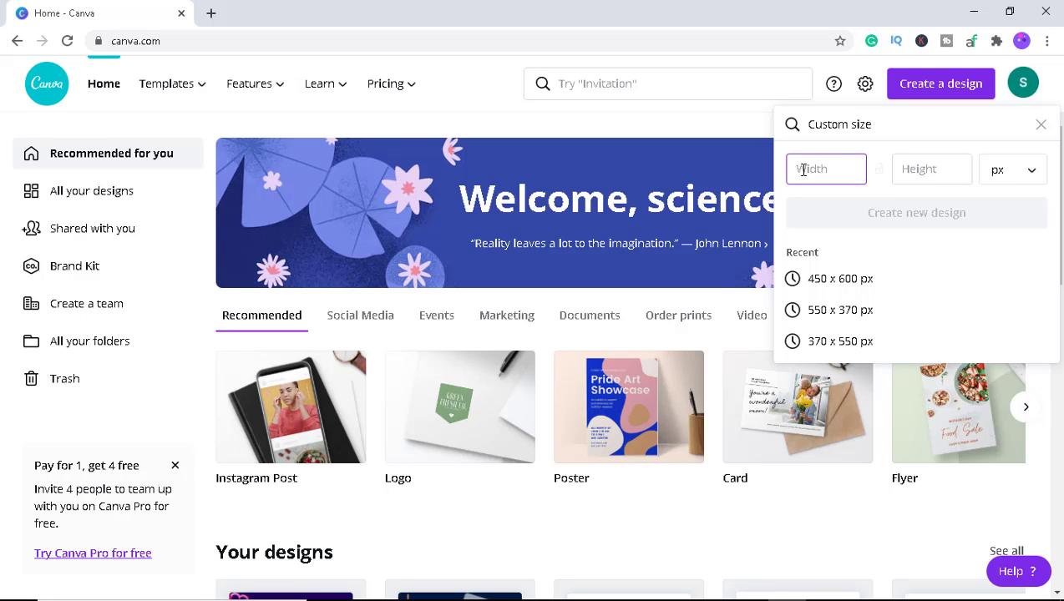
{"action": "type", "text": "450"}
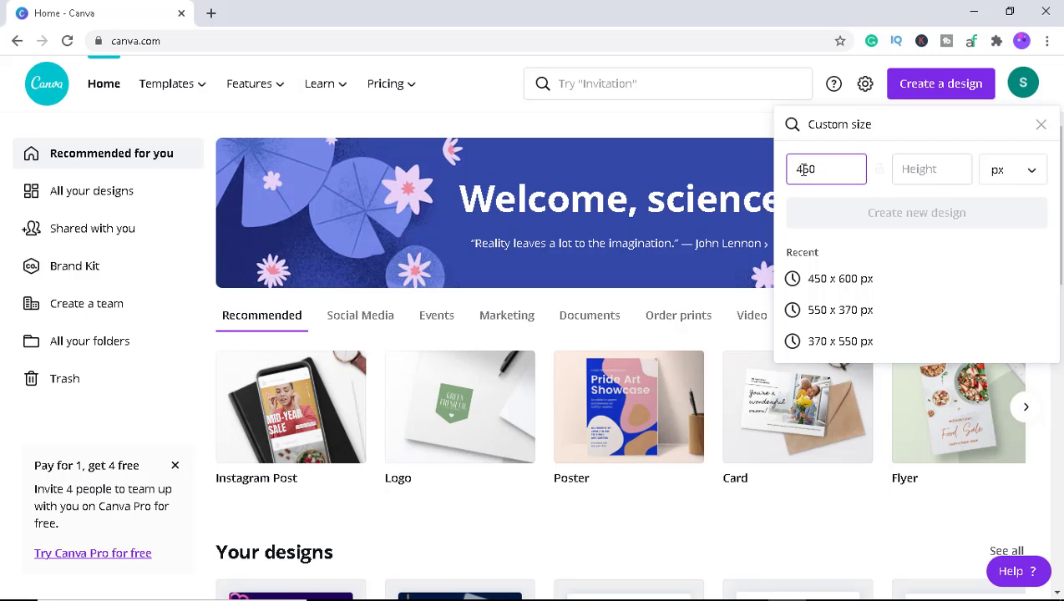
{"action": "left_click", "coordinate": [924, 170]}
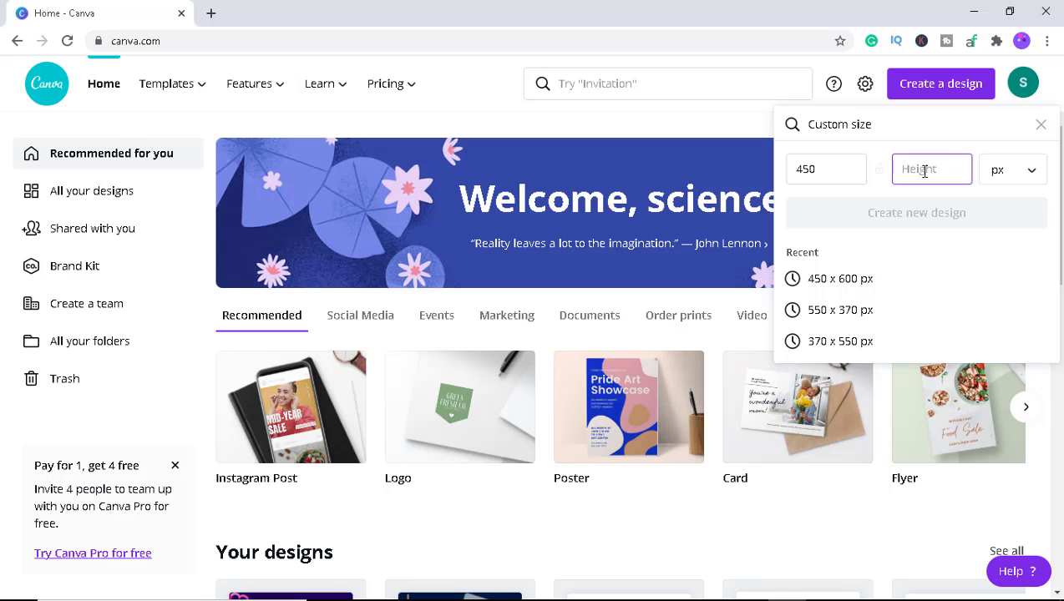
{"action": "type", "text": "600"}
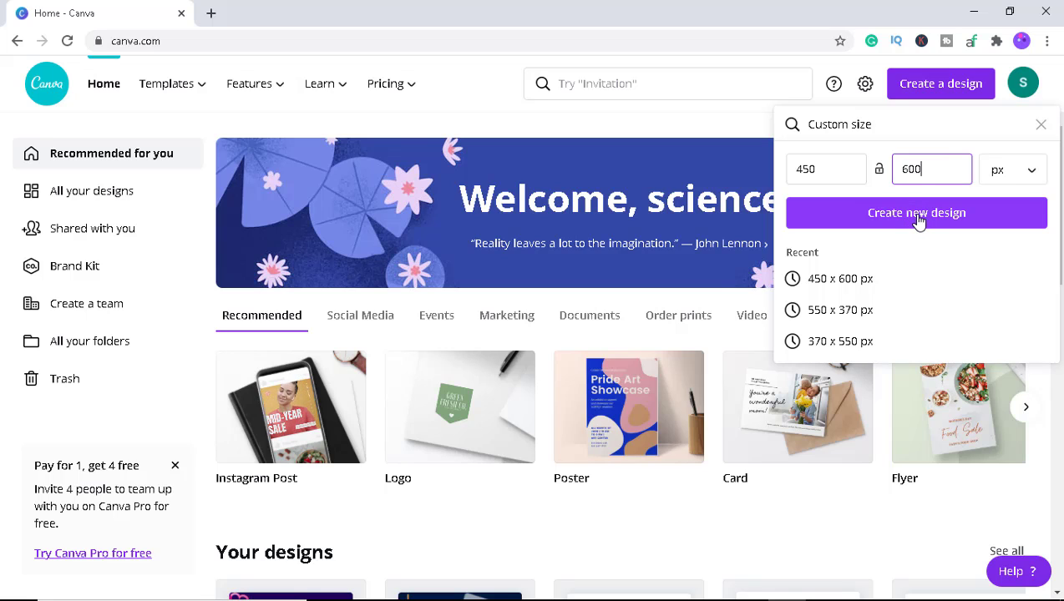
{"action": "left_click", "coordinate": [918, 221]}
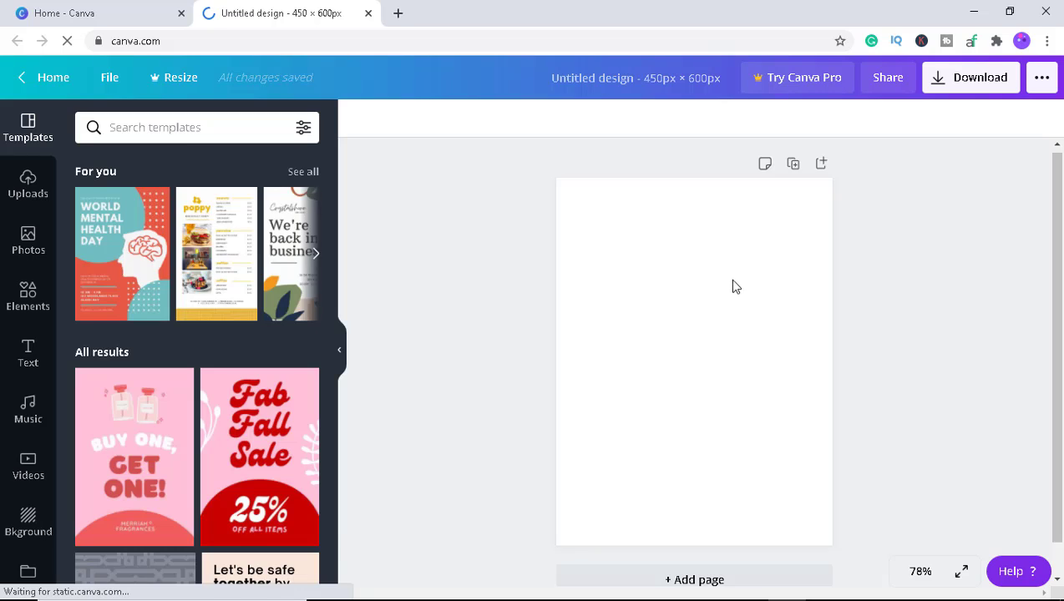
Select the blank page and browse the template suggestions in the side panel.
{"action": "left_click", "coordinate": [670, 274]}
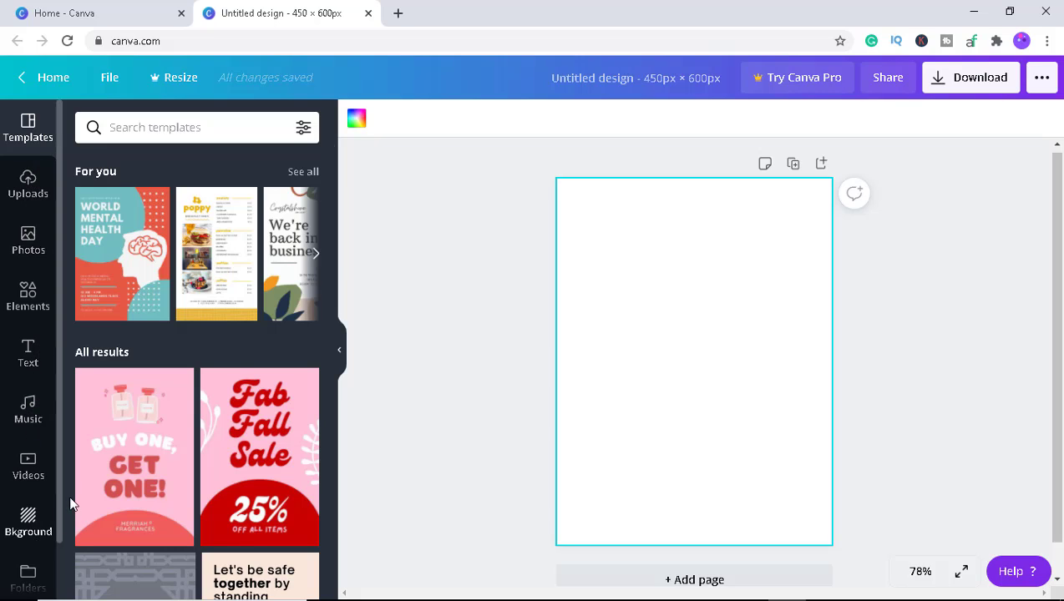
{"action": "scroll", "coordinate": [59, 480], "scroll_direction": "down", "scroll_amount": 2}
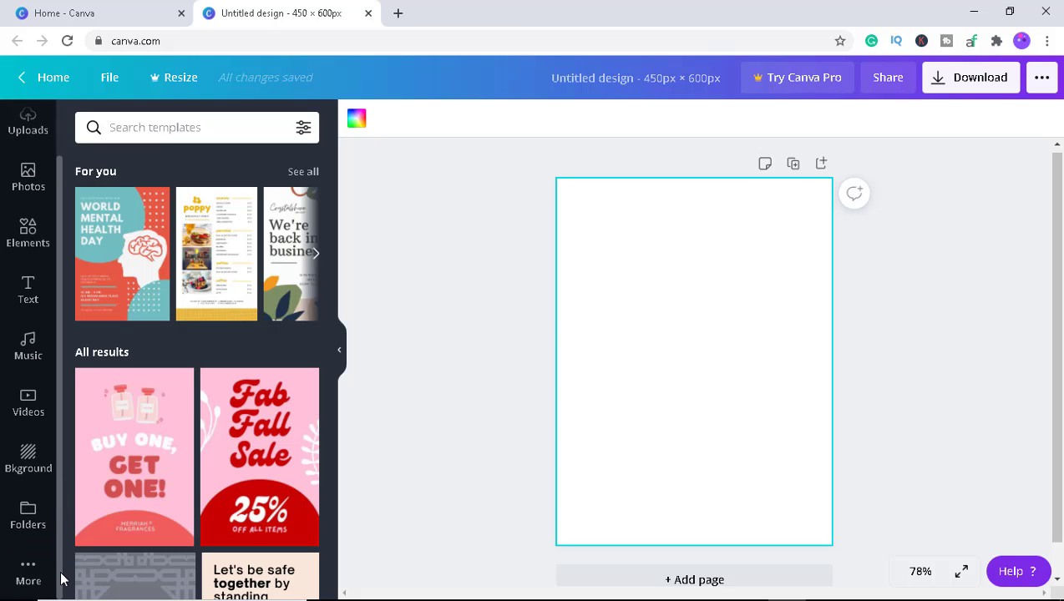
{"action": "scroll", "coordinate": [37, 376], "scroll_direction": "up", "scroll_amount": 2}
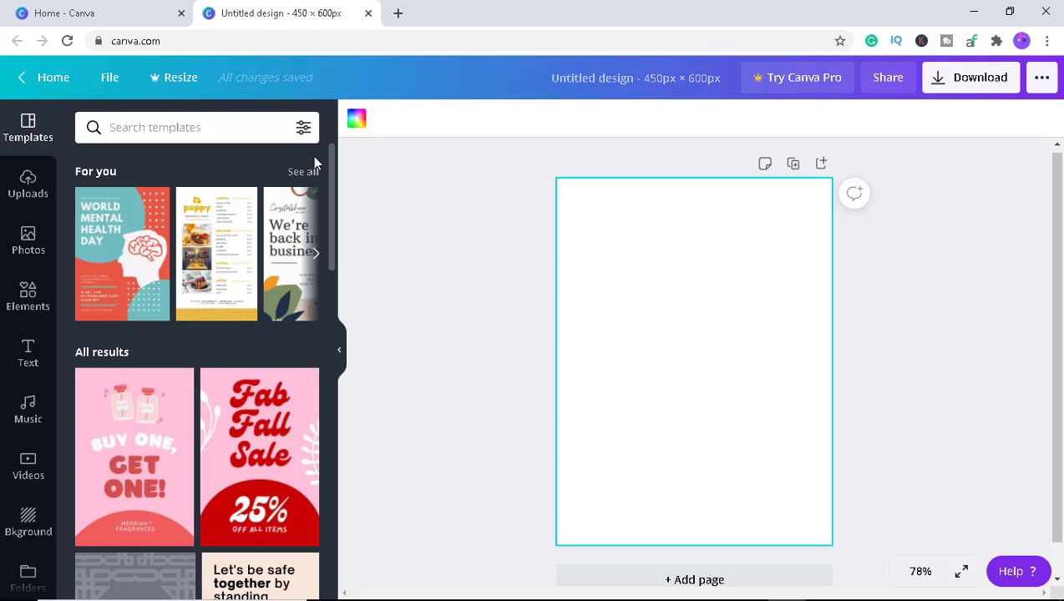
{"action": "scroll", "coordinate": [330, 165], "scroll_direction": "down", "scroll_amount": 3}
{"action": "scroll", "coordinate": [329, 246], "scroll_direction": "down", "scroll_amount": 6}
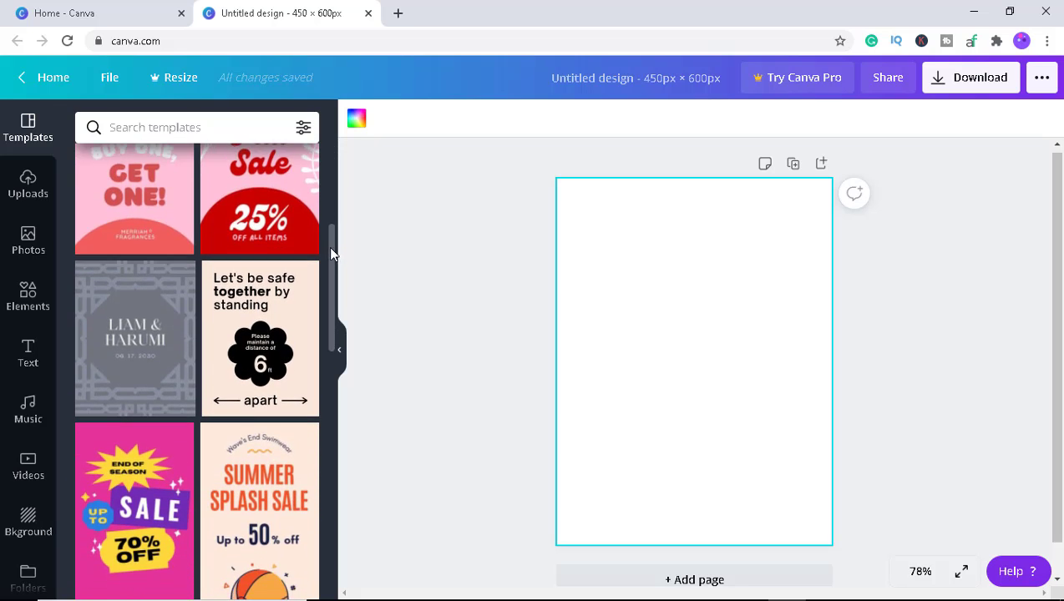
{"action": "scroll", "coordinate": [333, 393], "scroll_direction": "down", "scroll_amount": 3}
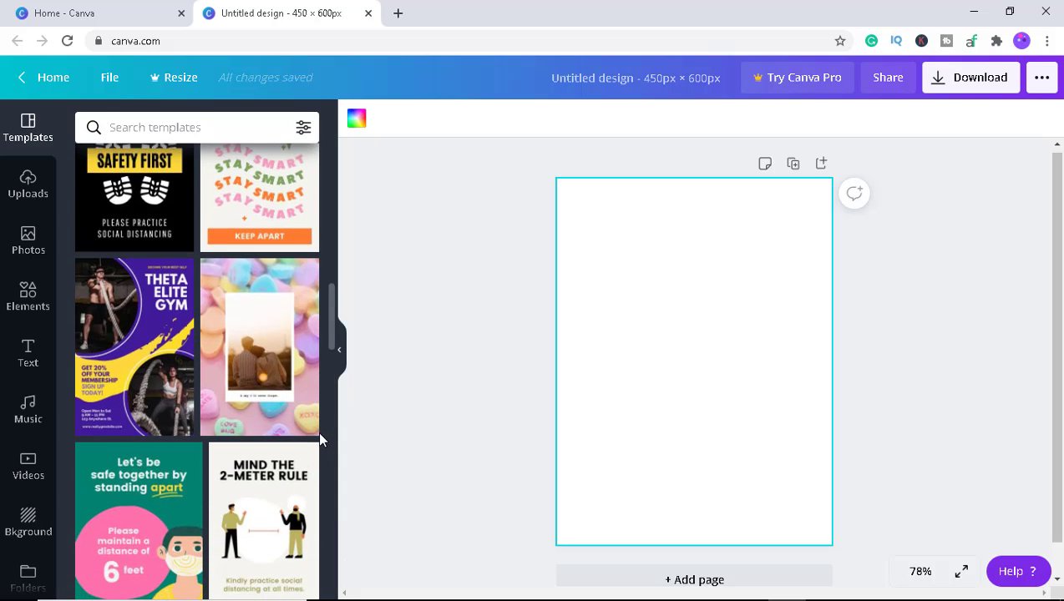
{"action": "scroll", "coordinate": [317, 431], "scroll_direction": "up", "scroll_amount": 12}
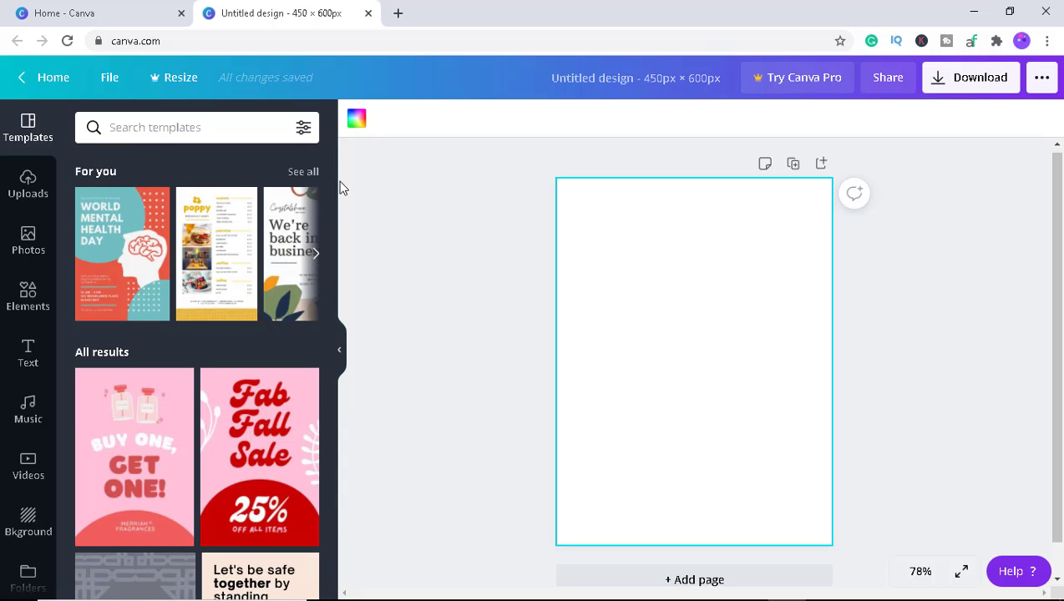
{"action": "left_click_drag", "start_coordinate": [330, 182], "coordinate": [309, 143]}
Set the page background colour to a dark purple, #31038D.
{"action": "left_click", "coordinate": [356, 121]}
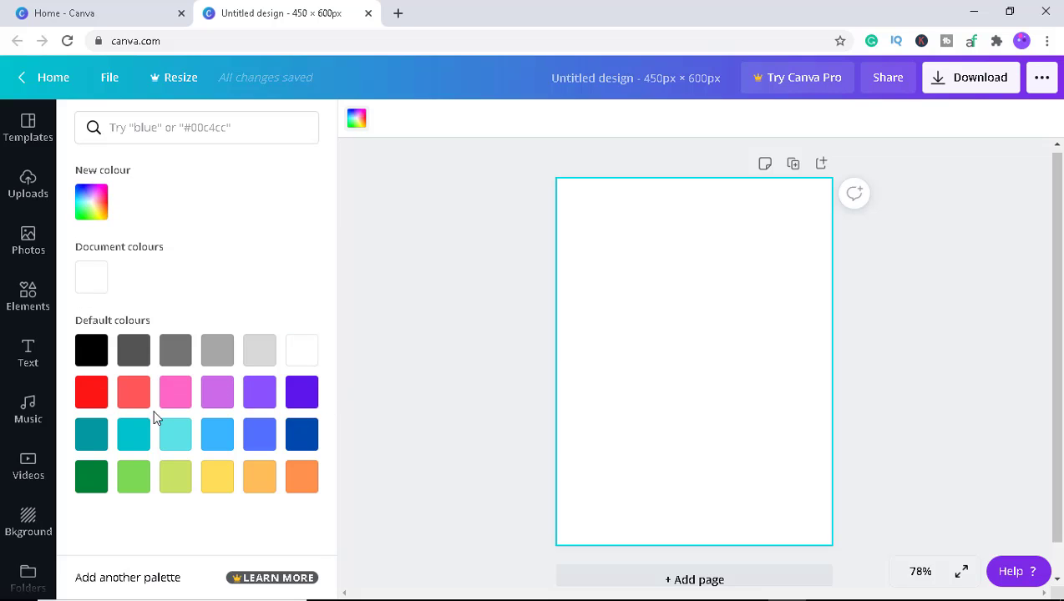
{"action": "left_click", "coordinate": [306, 393]}
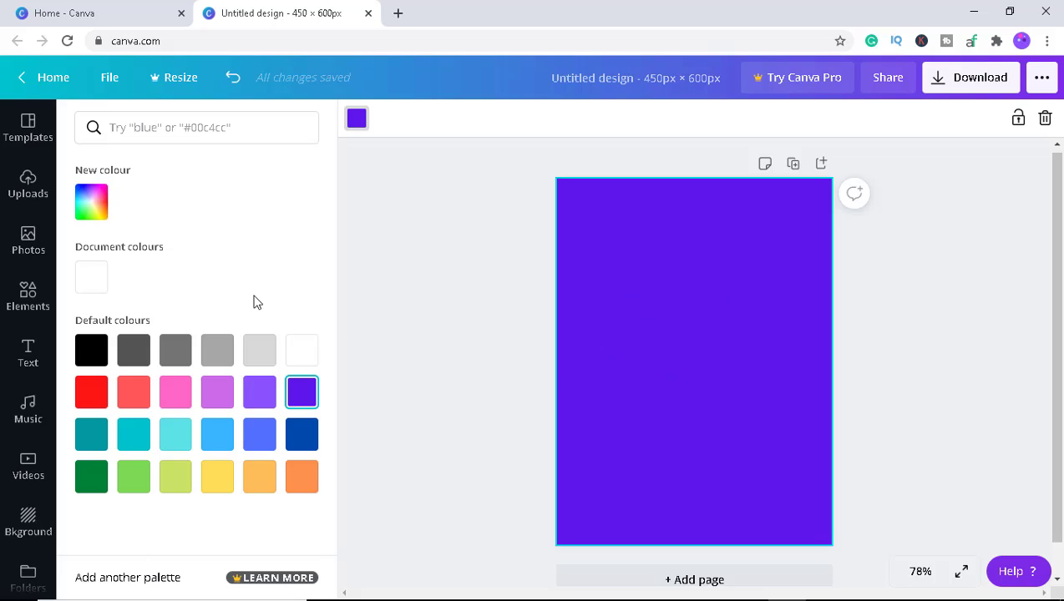
{"action": "left_click", "coordinate": [91, 209]}
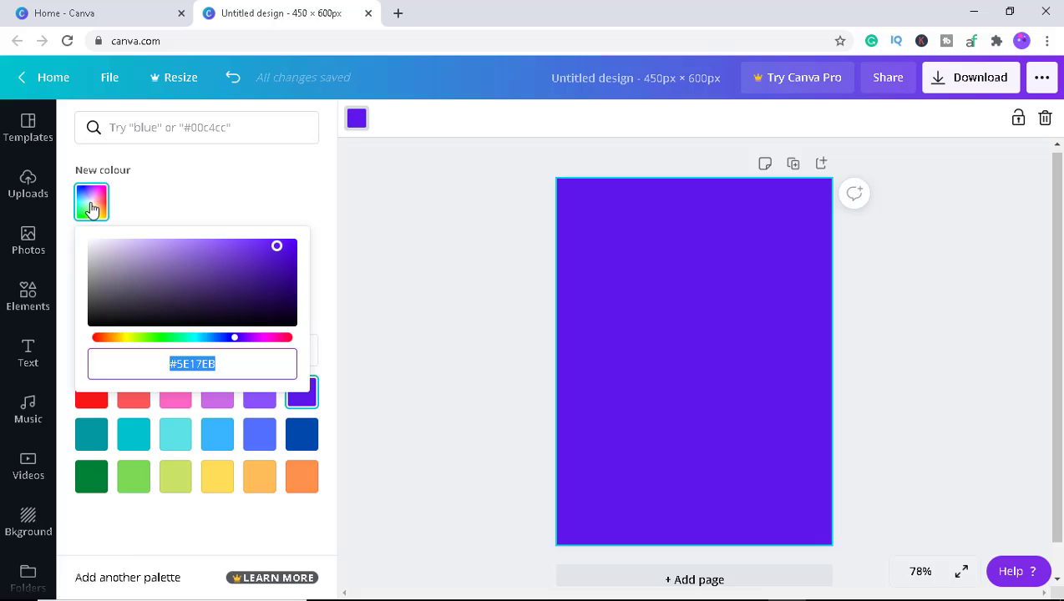
{"action": "left_click_drag", "start_coordinate": [278, 249], "coordinate": [293, 279]}
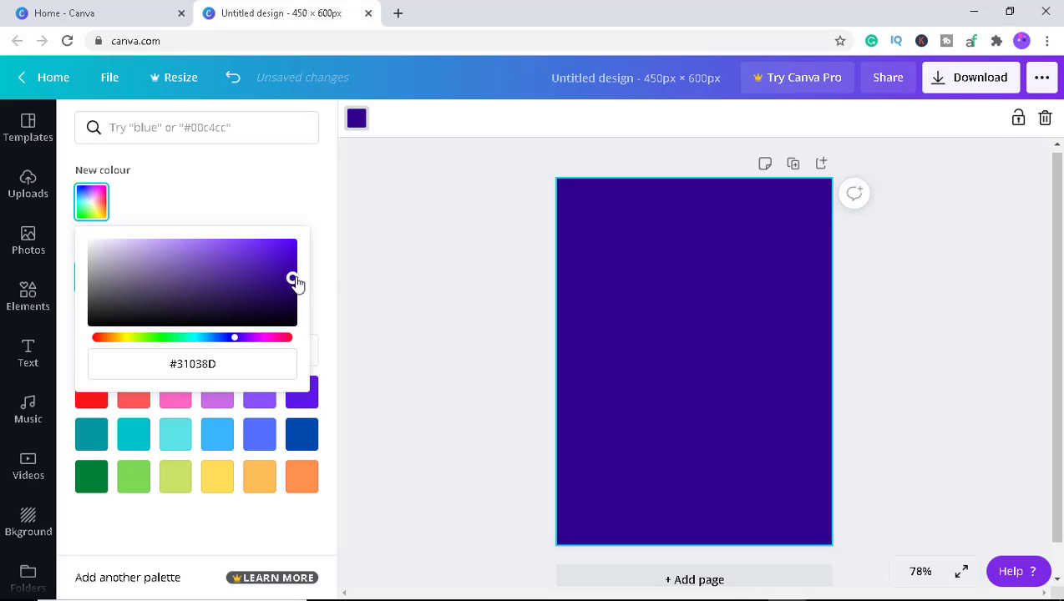
{"action": "left_click", "coordinate": [584, 288]}
{"action": "left_click", "coordinate": [434, 293]}
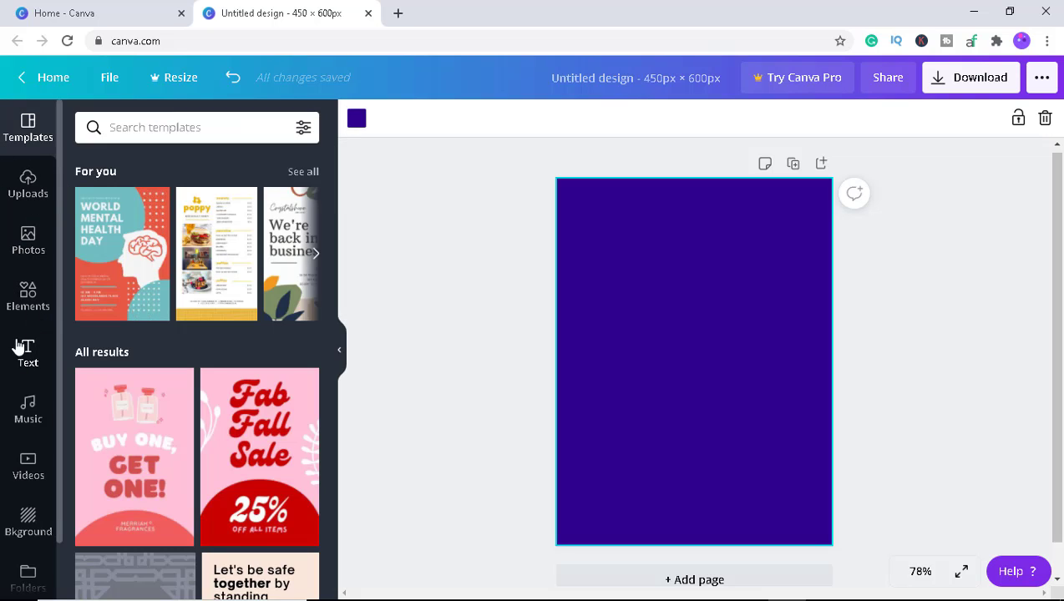
Open the Elements shapes collection and add a square shape to the page.
{"action": "left_click", "coordinate": [28, 294]}
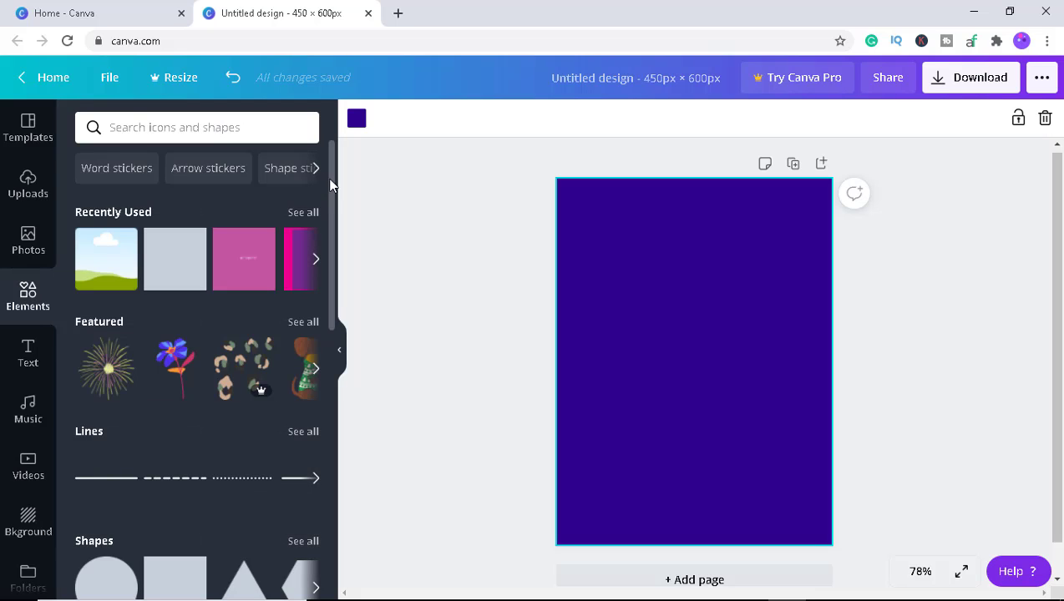
{"action": "left_click_drag", "start_coordinate": [330, 185], "coordinate": [330, 294]}
{"action": "scroll", "coordinate": [326, 300], "scroll_direction": "down", "scroll_amount": 5}
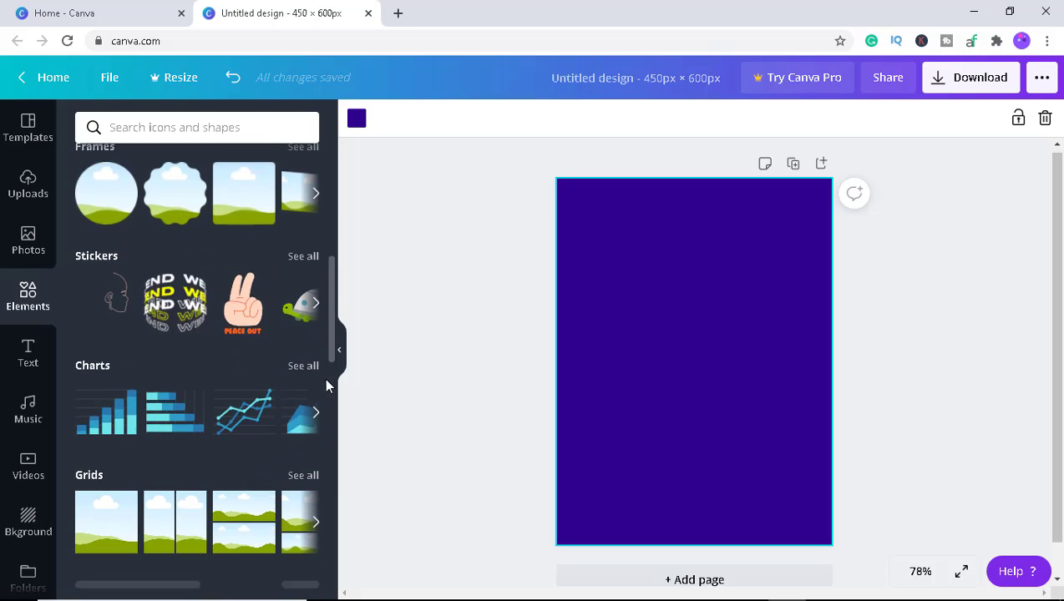
{"action": "scroll", "coordinate": [318, 414], "scroll_direction": "down", "scroll_amount": 1}
{"action": "scroll", "coordinate": [319, 351], "scroll_direction": "up", "scroll_amount": 8}
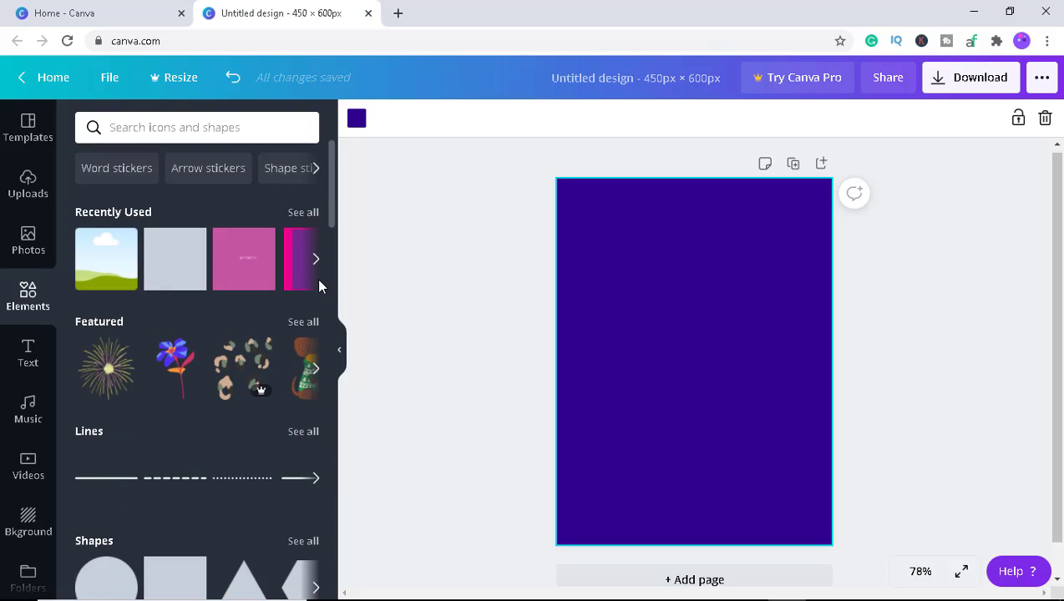
{"action": "scroll", "coordinate": [318, 297], "scroll_direction": "down", "scroll_amount": 2}
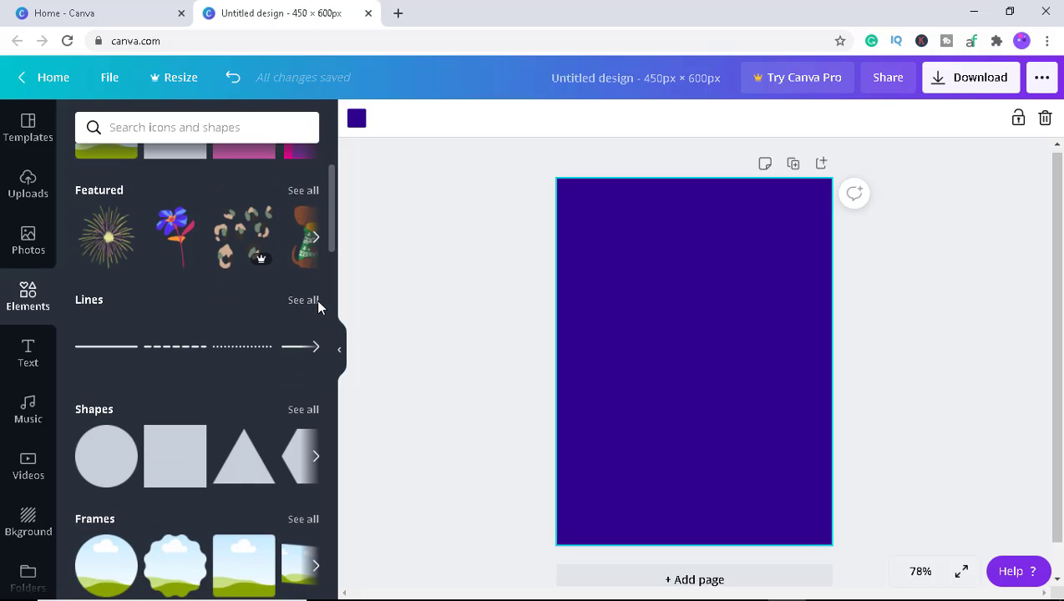
{"action": "scroll", "coordinate": [317, 299], "scroll_direction": "up", "scroll_amount": 2}
{"action": "scroll", "coordinate": [317, 297], "scroll_direction": "down", "scroll_amount": 4}
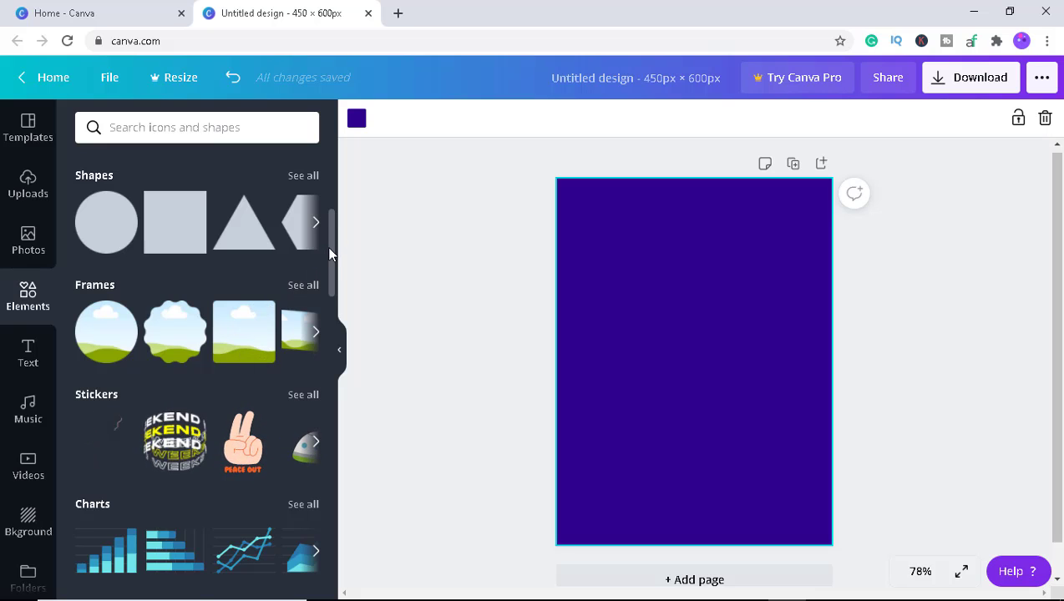
{"action": "left_click_drag", "start_coordinate": [327, 246], "coordinate": [325, 235]}
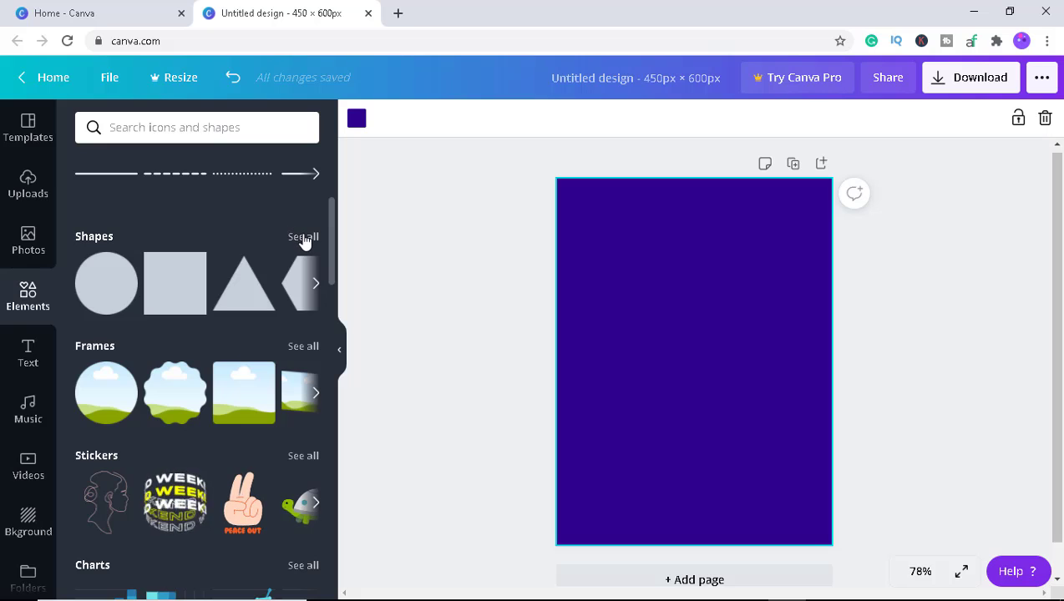
{"action": "left_click", "coordinate": [303, 238]}
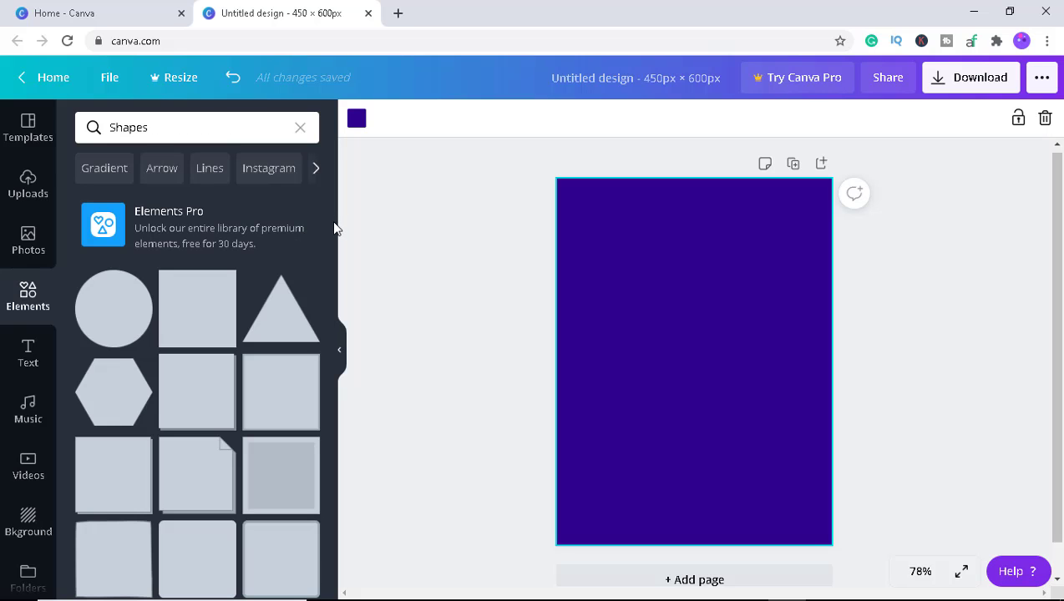
{"action": "left_click_drag", "start_coordinate": [335, 225], "coordinate": [321, 264]}
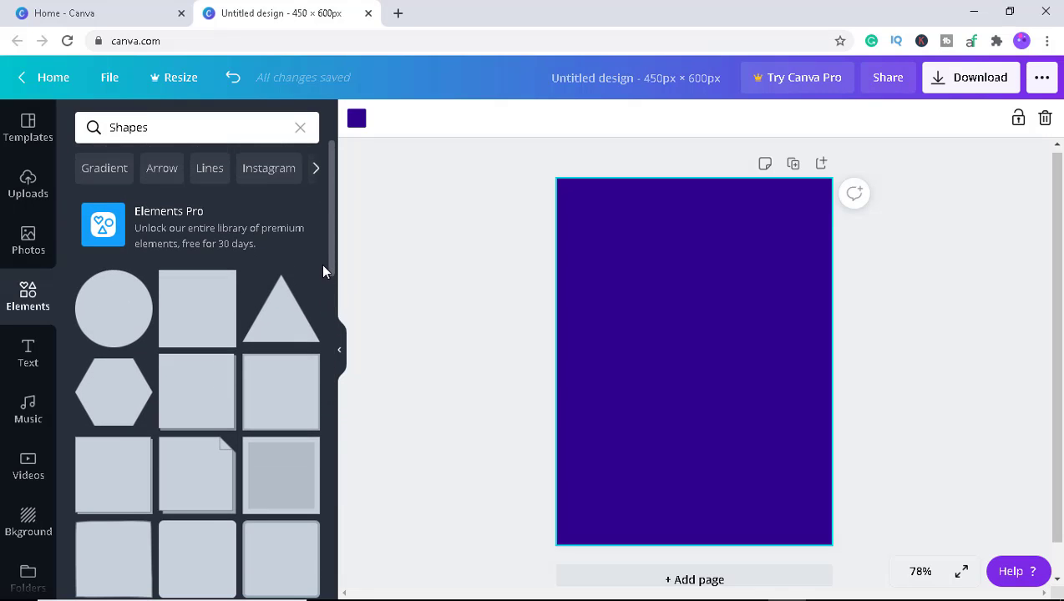
{"action": "left_click", "coordinate": [209, 311]}
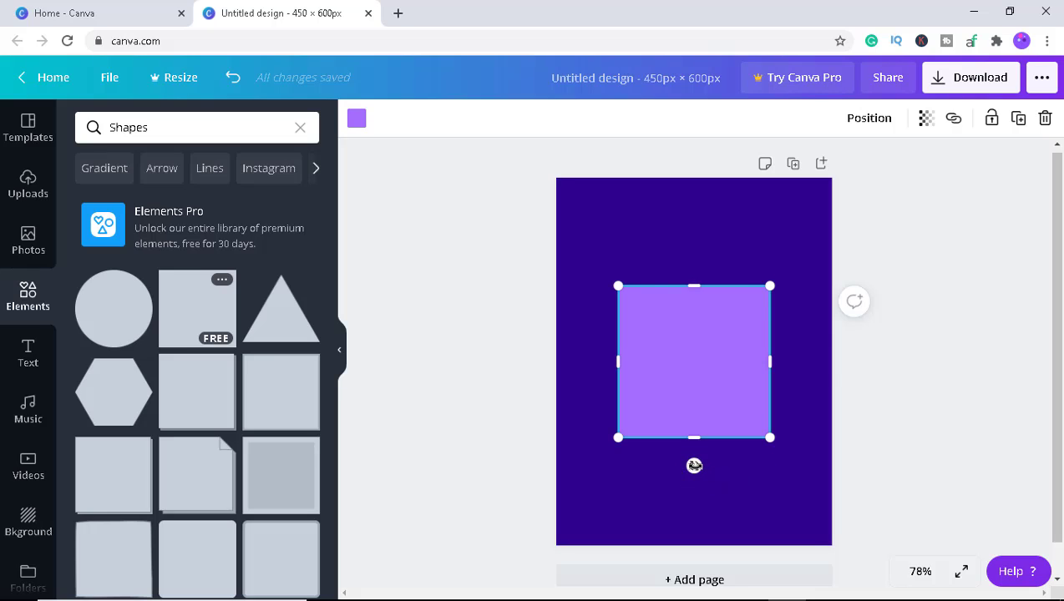
Rotate, enlarge and move the square so it tilts across the lower part of the page.
{"action": "left_click_drag", "start_coordinate": [694, 465], "coordinate": [684, 509]}
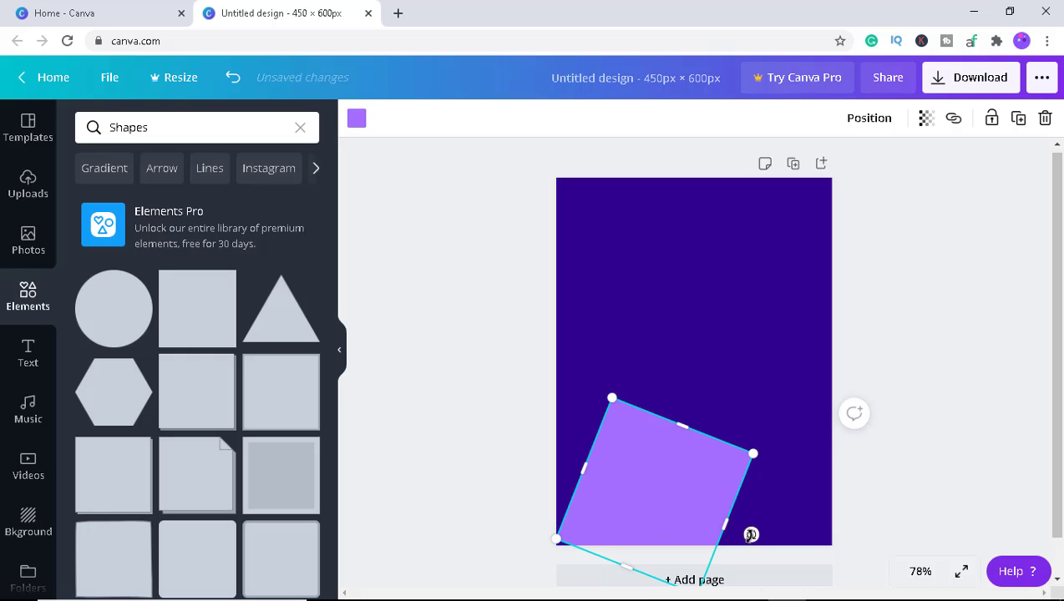
{"action": "left_click_drag", "start_coordinate": [751, 534], "coordinate": [739, 551]}
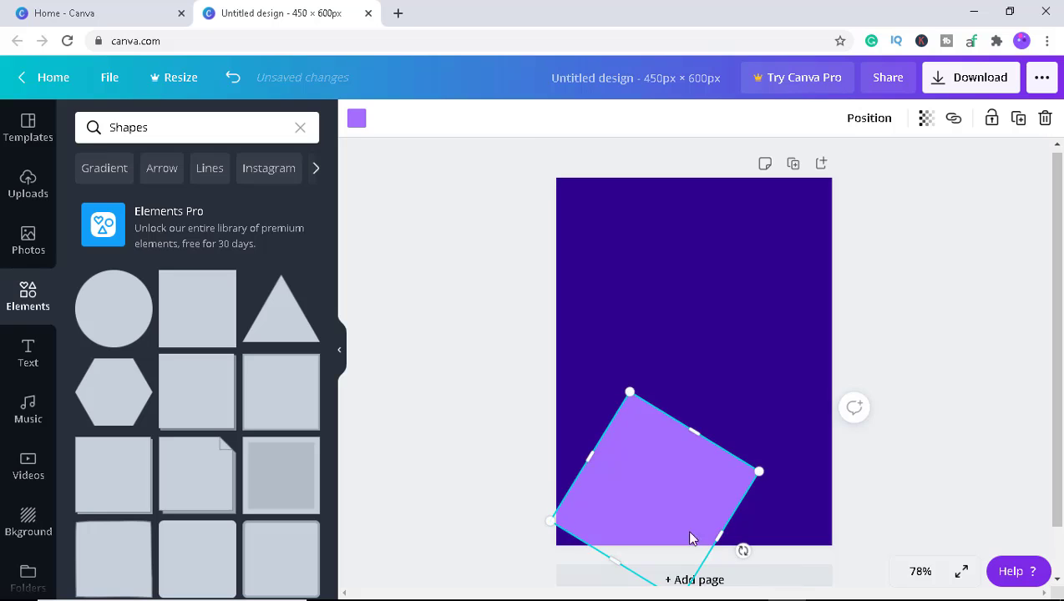
{"action": "left_click_drag", "start_coordinate": [758, 471], "coordinate": [865, 449]}
{"action": "left_click_drag", "start_coordinate": [698, 480], "coordinate": [615, 484]}
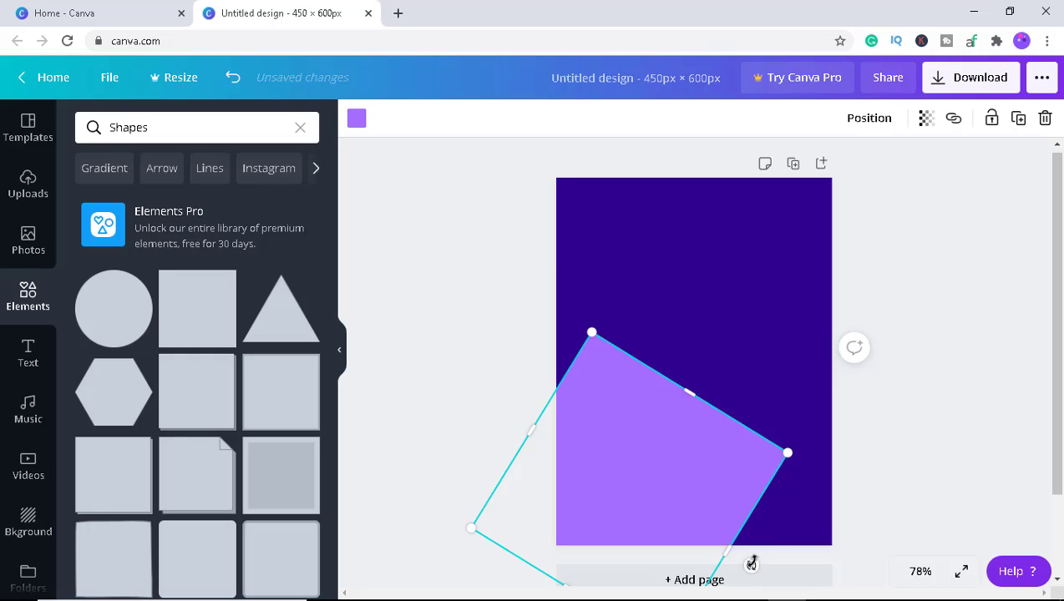
{"action": "left_click_drag", "start_coordinate": [752, 565], "coordinate": [746, 520]}
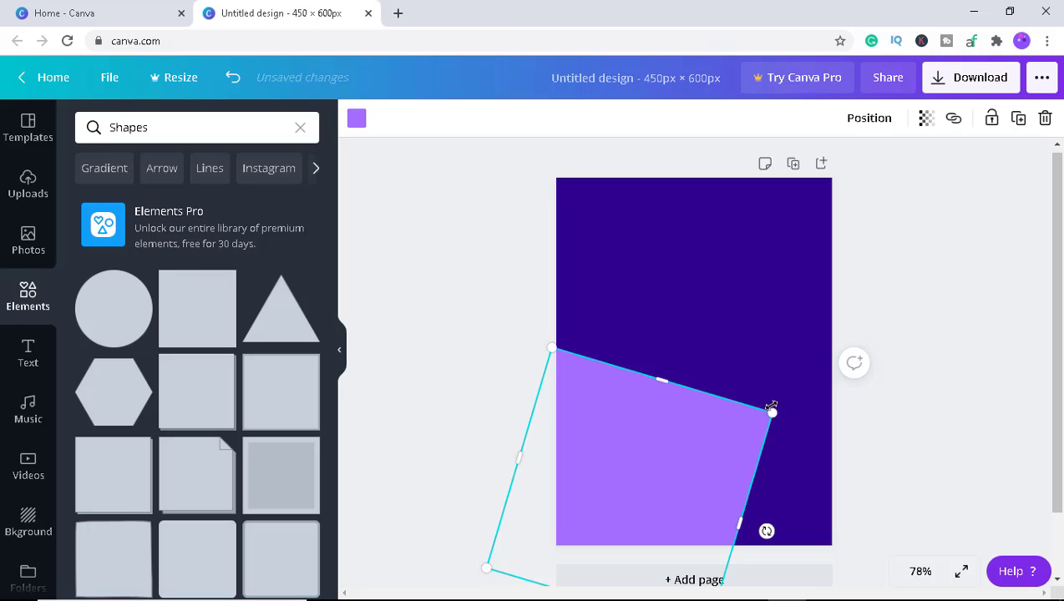
{"action": "left_click_drag", "start_coordinate": [773, 413], "coordinate": [929, 428]}
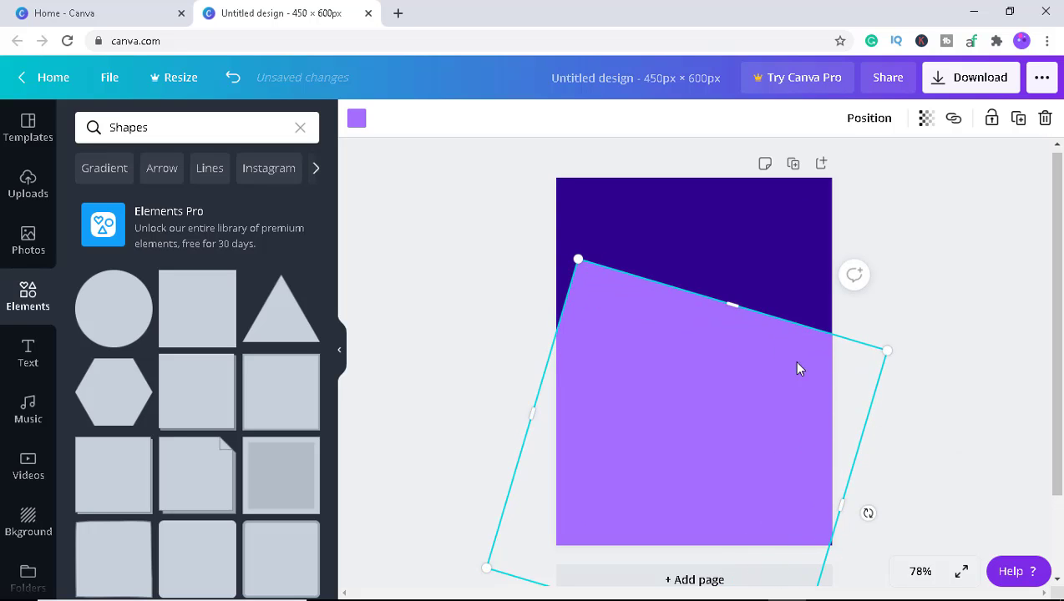
{"action": "left_click_drag", "start_coordinate": [733, 303], "coordinate": [661, 365]}
{"action": "left_click_drag", "start_coordinate": [706, 416], "coordinate": [703, 408]}
{"action": "left_click_drag", "start_coordinate": [828, 539], "coordinate": [837, 541]}
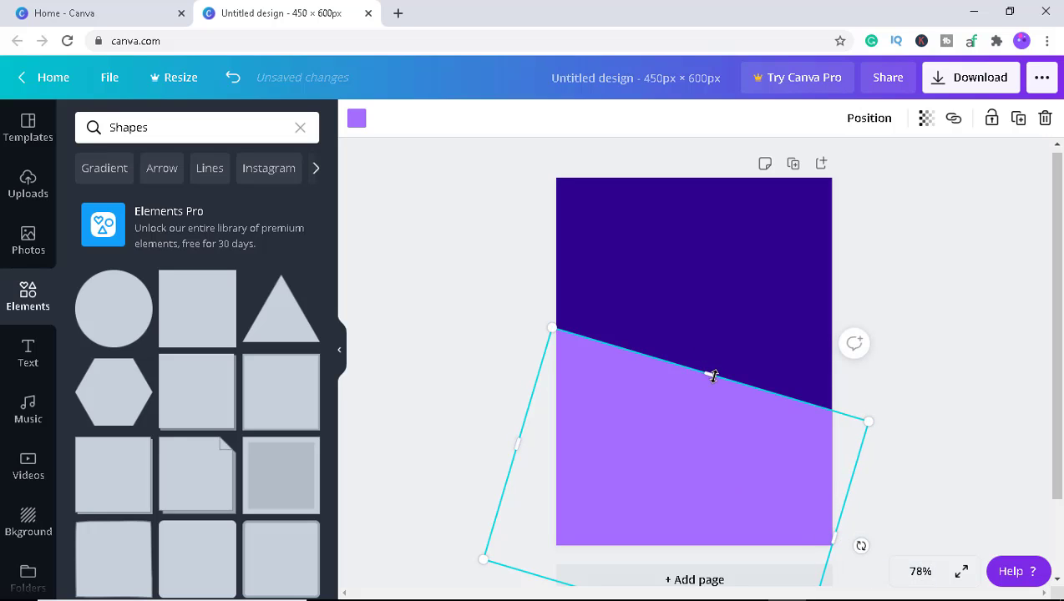
{"action": "mouse_move", "coordinate": [711, 376]}
{"action": "left_mouse_down"}
{"action": "mouse_move", "coordinate": [709, 407]}
{"action": "mouse_move", "coordinate": [707, 396]}
{"action": "left_mouse_up"}
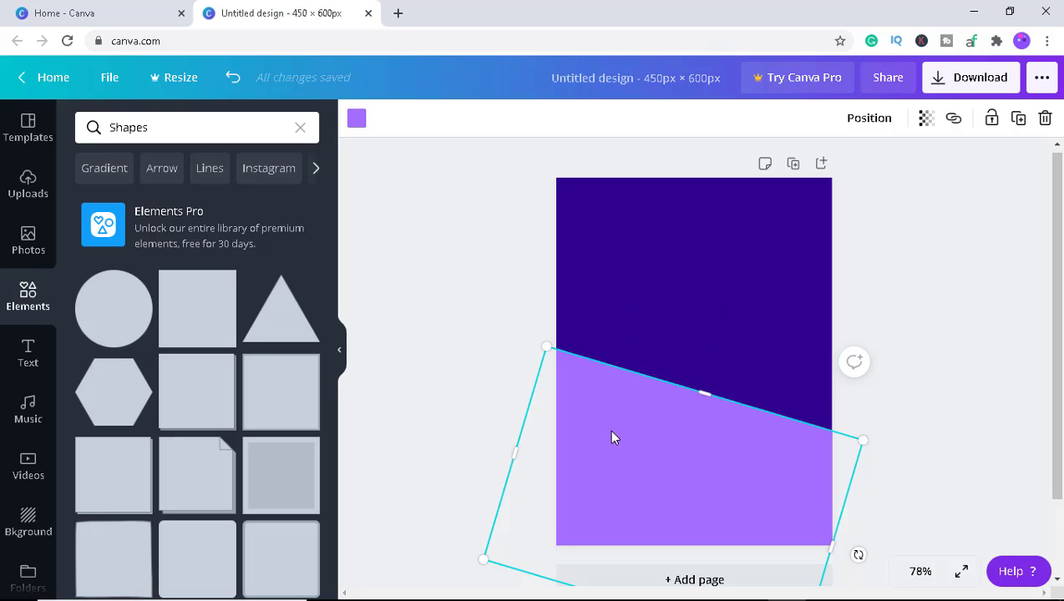
Recolour the square to a magenta, #BD177D, using a custom colour.
{"action": "left_click", "coordinate": [356, 122]}
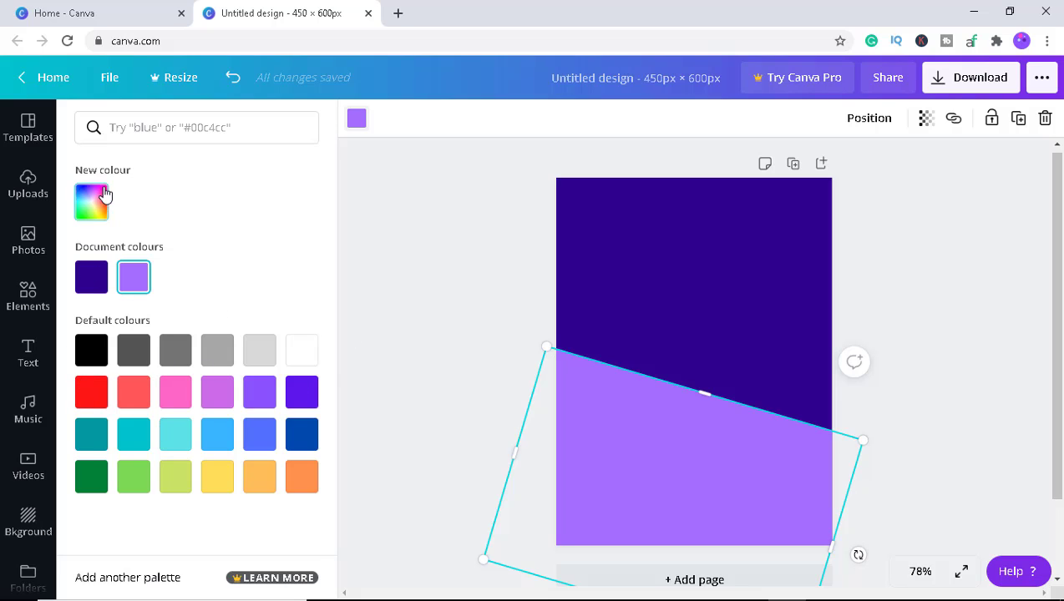
{"action": "left_click", "coordinate": [174, 396]}
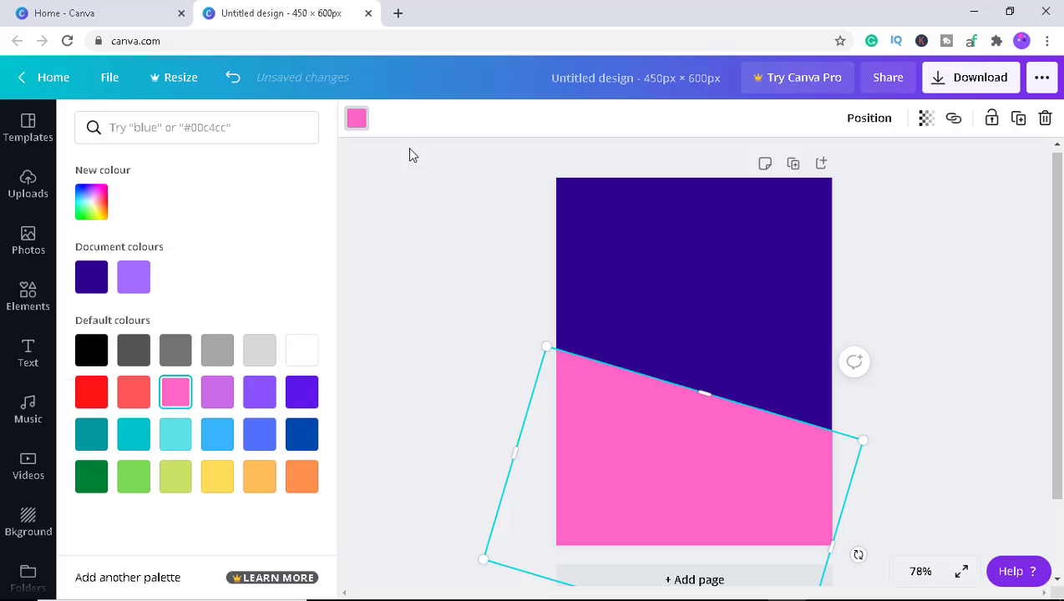
{"action": "left_click", "coordinate": [91, 205]}
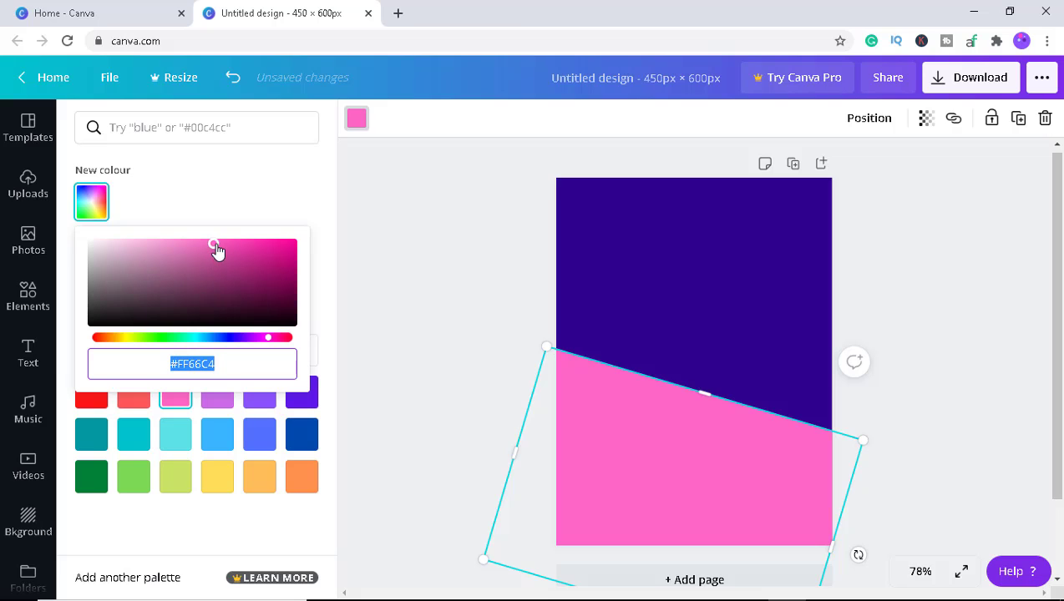
{"action": "left_click_drag", "start_coordinate": [215, 246], "coordinate": [272, 261]}
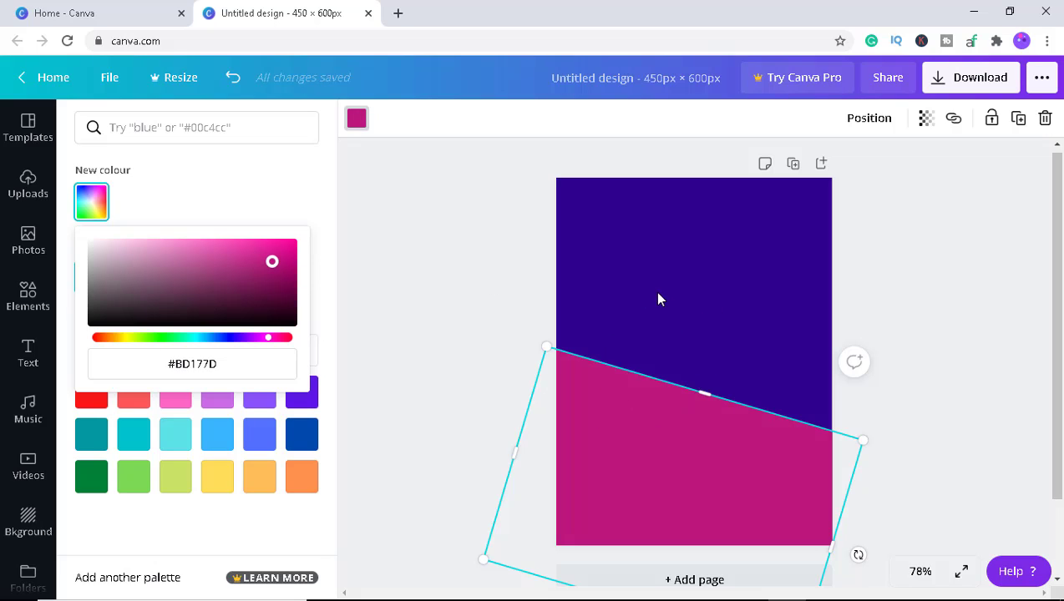
Rotate the magenta shape more steeply and stretch it so its top edge runs diagonally across the page.
{"action": "left_click", "coordinate": [864, 442]}
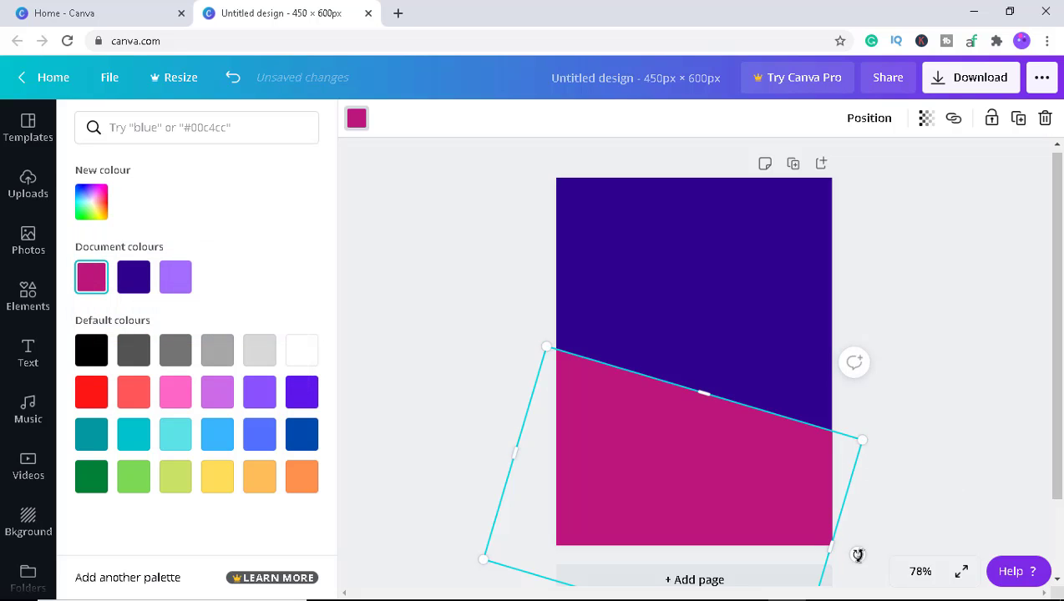
{"action": "left_click_drag", "start_coordinate": [857, 555], "coordinate": [837, 596]}
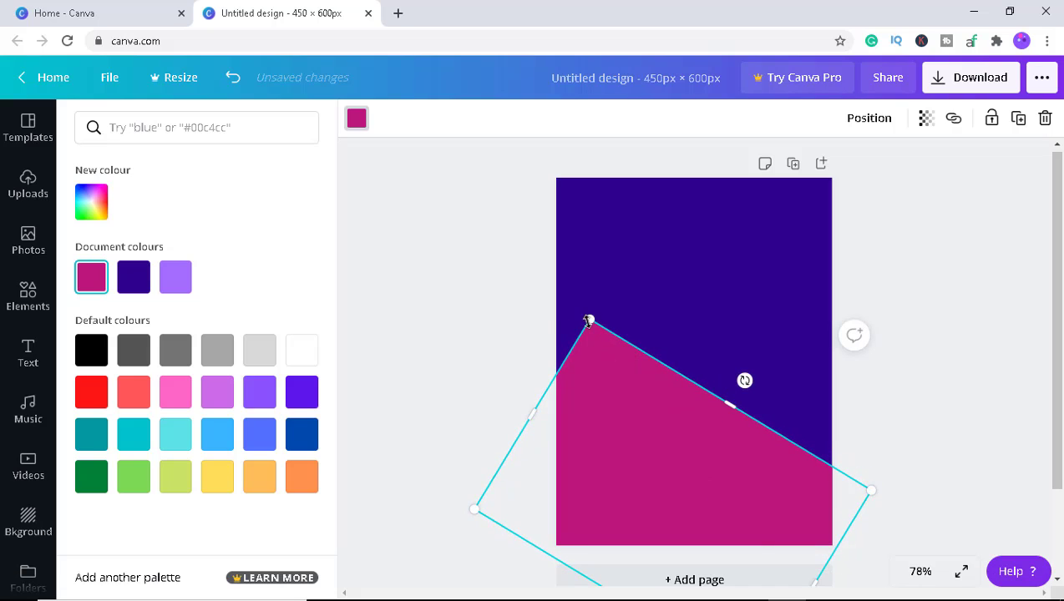
{"action": "left_click_drag", "start_coordinate": [728, 409], "coordinate": [659, 442]}
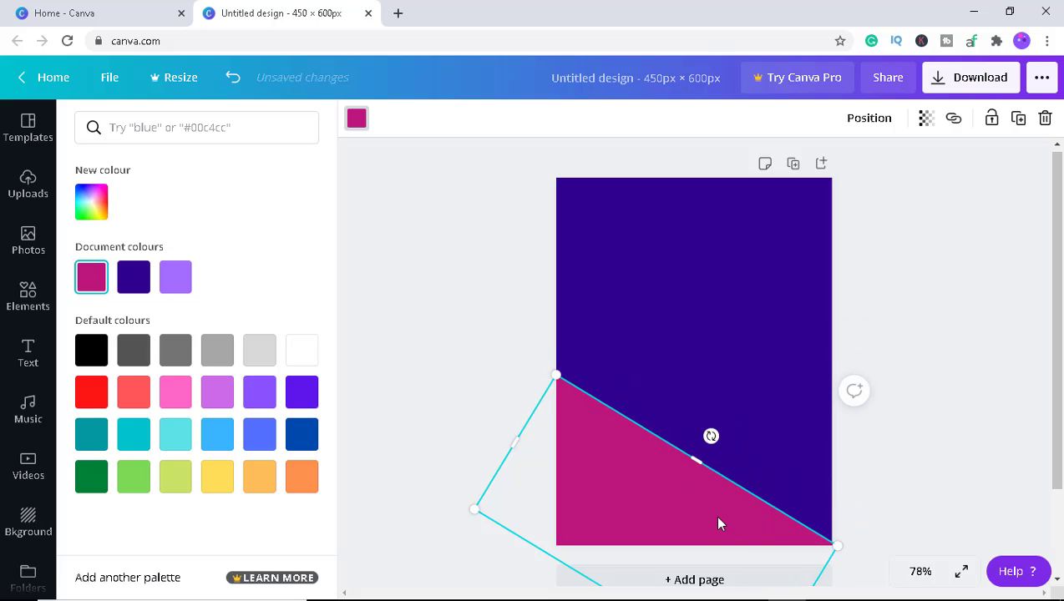
{"action": "left_click_drag", "start_coordinate": [720, 518], "coordinate": [717, 480]}
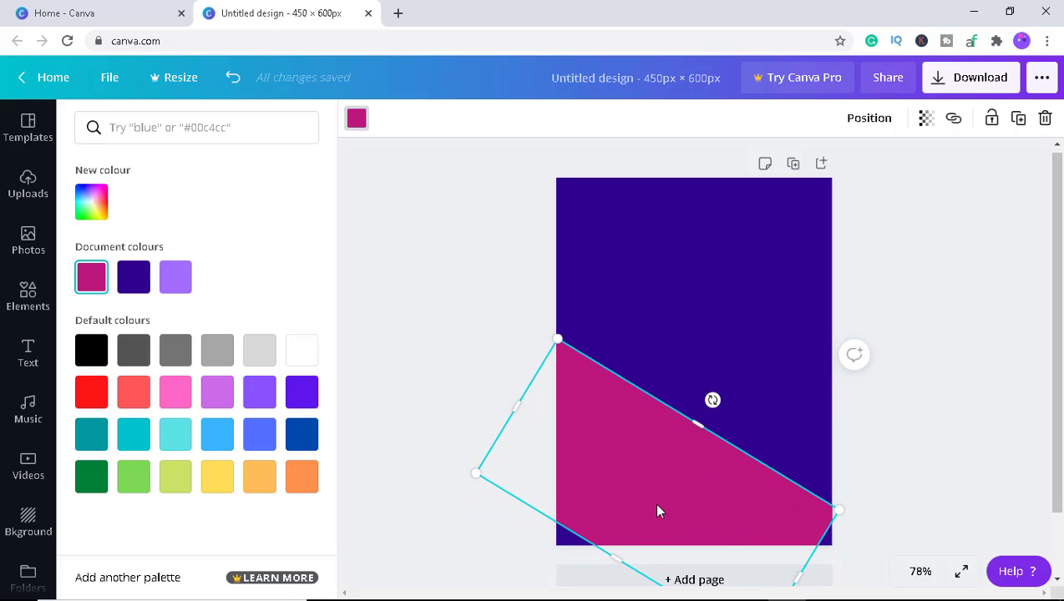
{"action": "left_click_drag", "start_coordinate": [840, 509], "coordinate": [861, 534]}
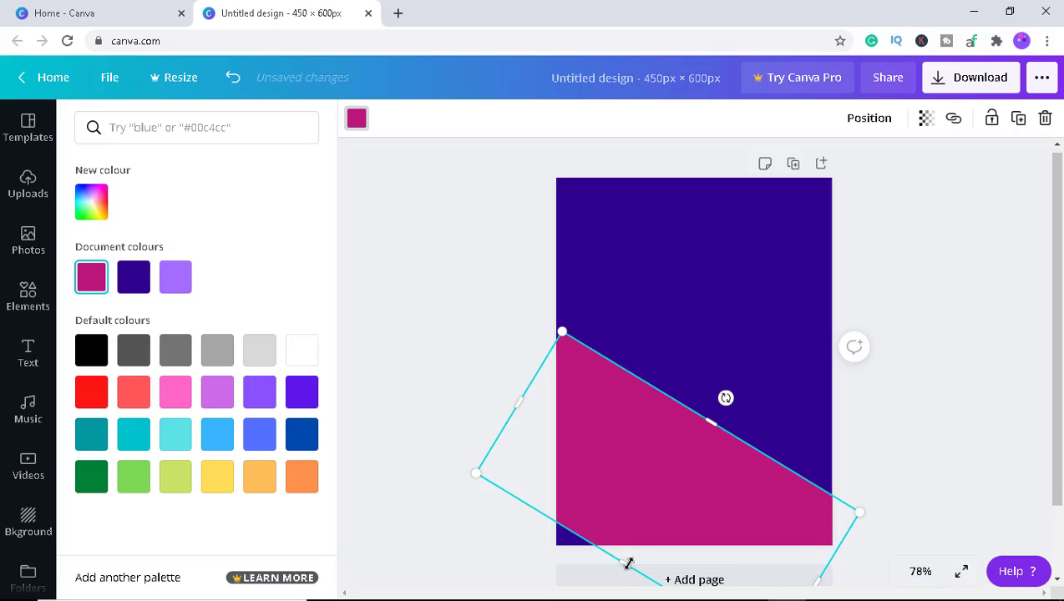
{"action": "left_click_drag", "start_coordinate": [629, 564], "coordinate": [604, 575]}
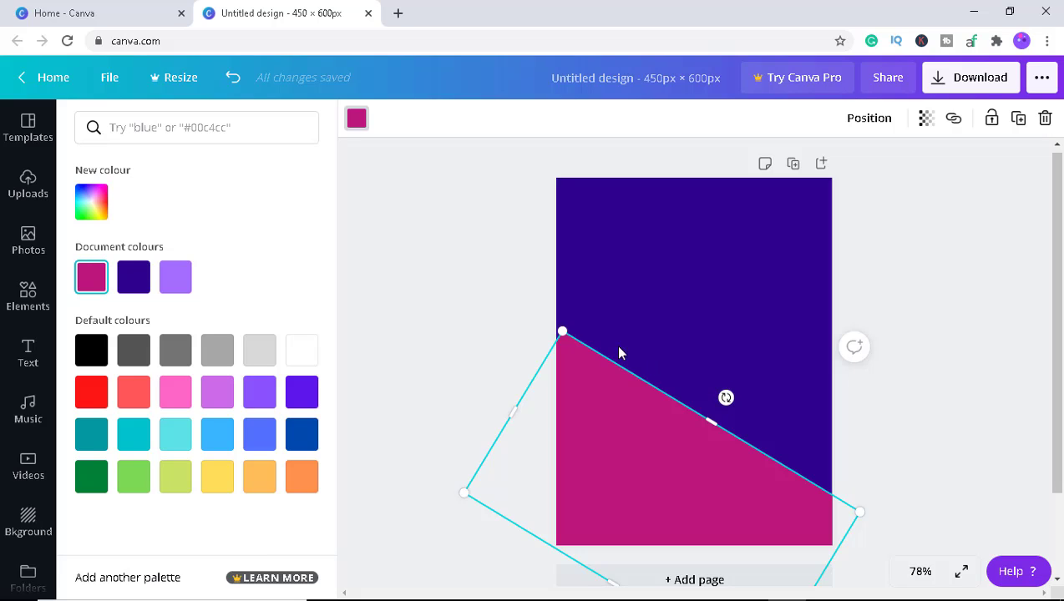
{"action": "left_click_drag", "start_coordinate": [563, 334], "coordinate": [556, 323]}
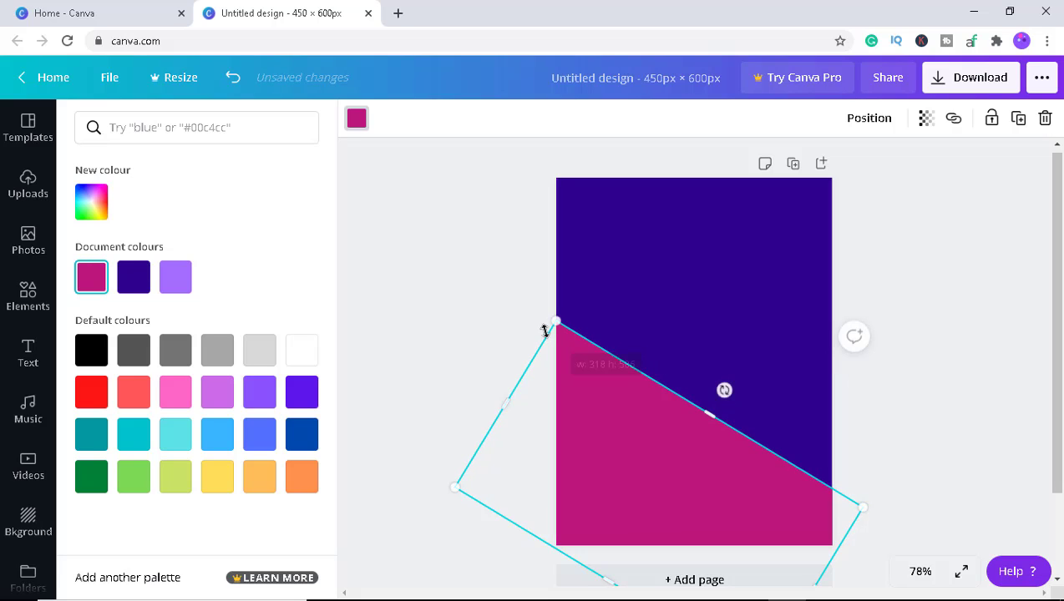
{"action": "left_click", "coordinate": [879, 453]}
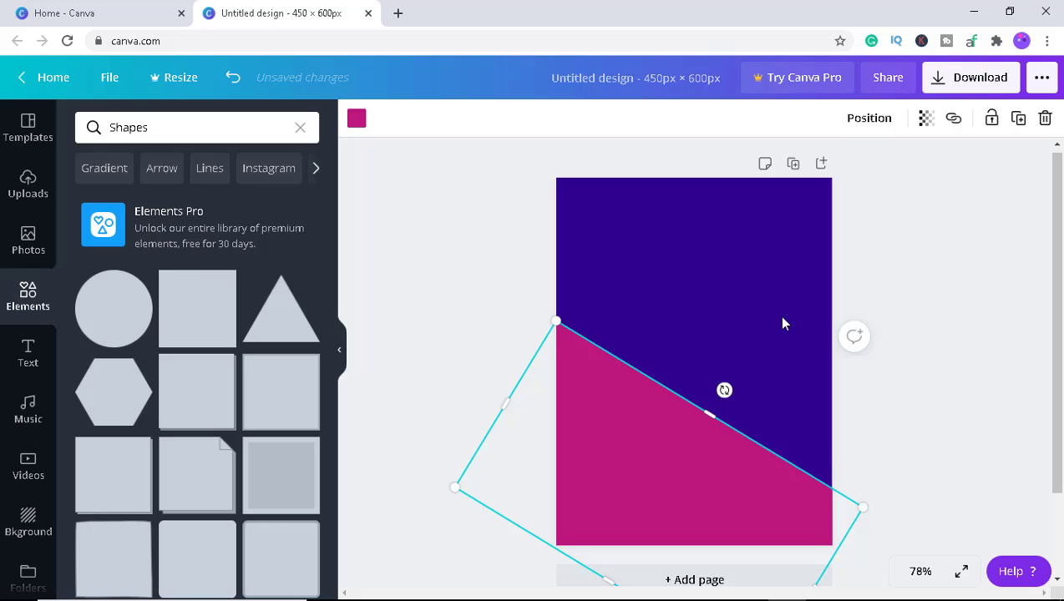
Reselect the magenta shape and slightly adjust its rotation and position, then deselect it.
{"action": "left_click", "coordinate": [854, 315]}
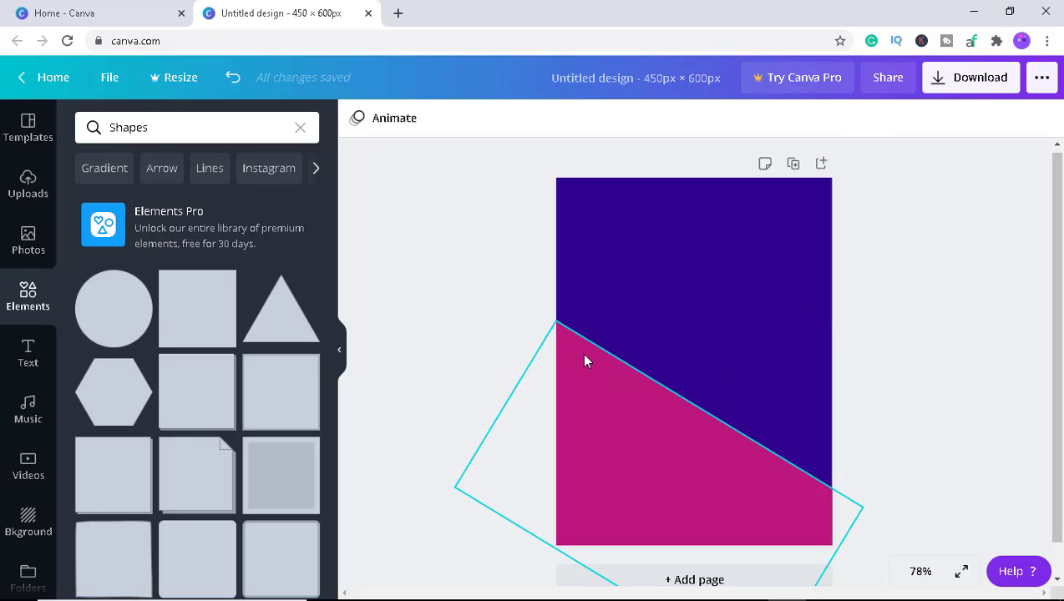
{"action": "left_click", "coordinate": [609, 409]}
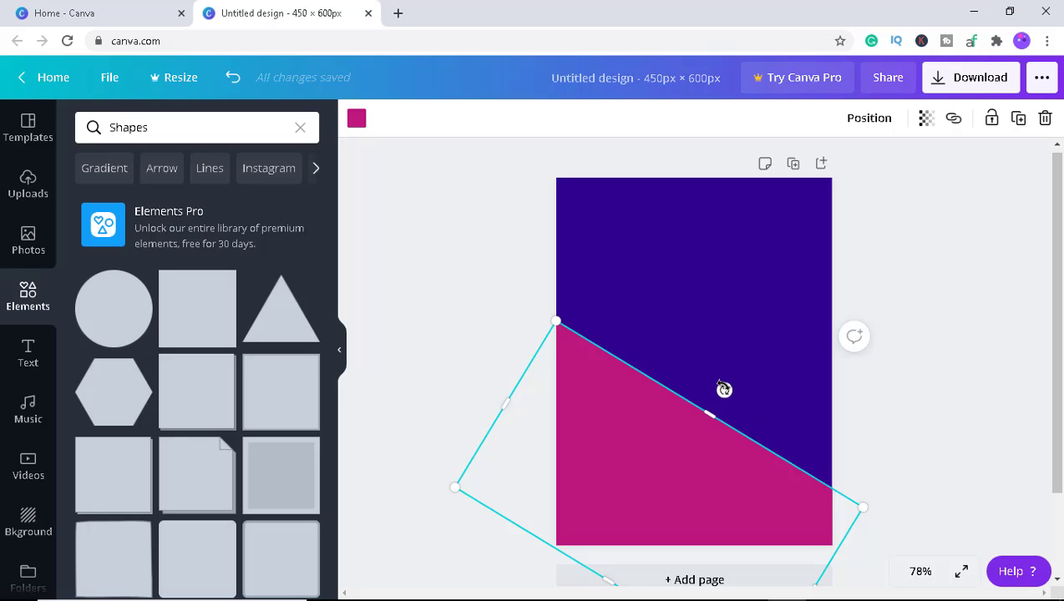
{"action": "left_click_drag", "start_coordinate": [725, 390], "coordinate": [711, 369]}
{"action": "left_click", "coordinate": [508, 286]}
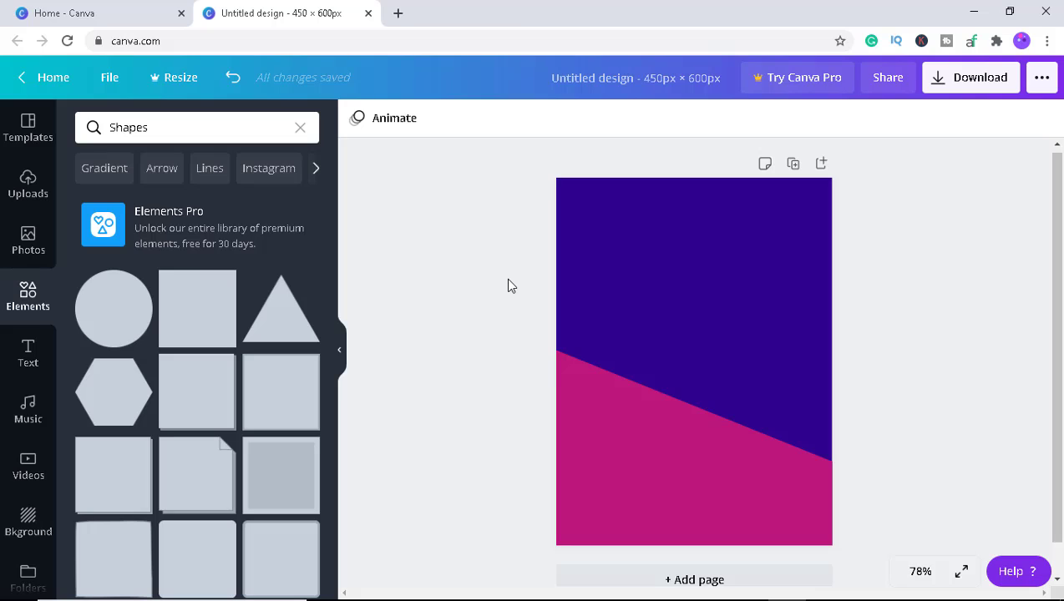
{"action": "left_click", "coordinate": [607, 406]}
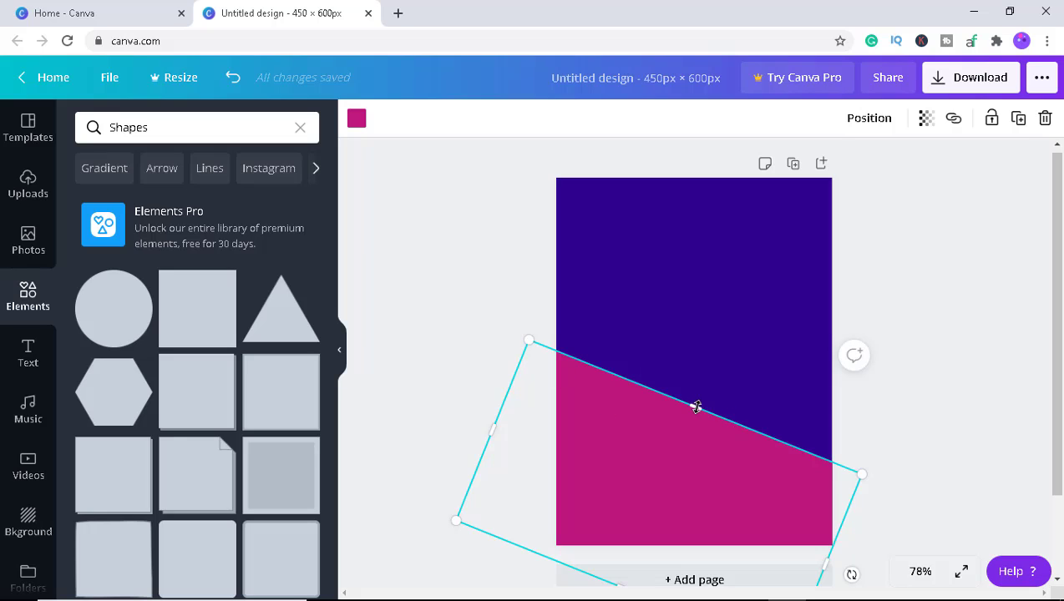
{"action": "left_click_drag", "start_coordinate": [699, 405], "coordinate": [696, 396]}
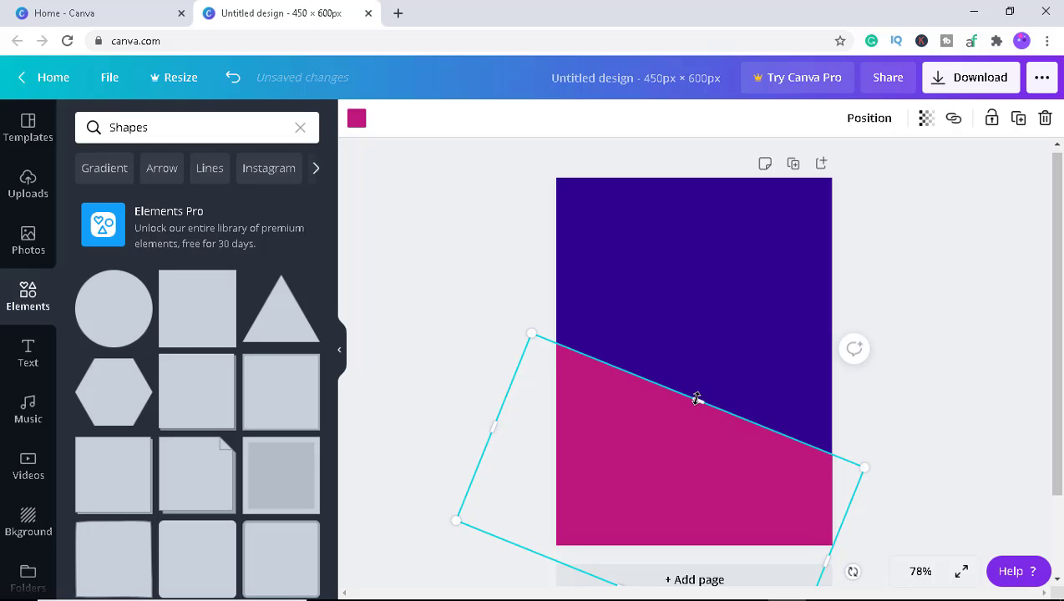
{"action": "left_click", "coordinate": [546, 315]}
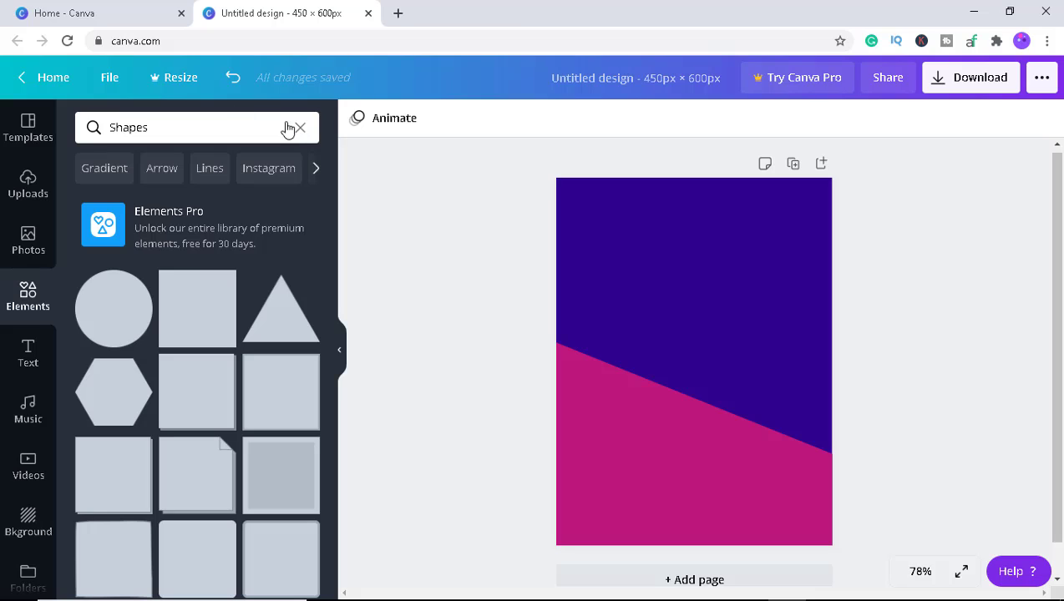
Switch the element search to lines and add a plain solid line to the page.
{"action": "left_click", "coordinate": [217, 169]}
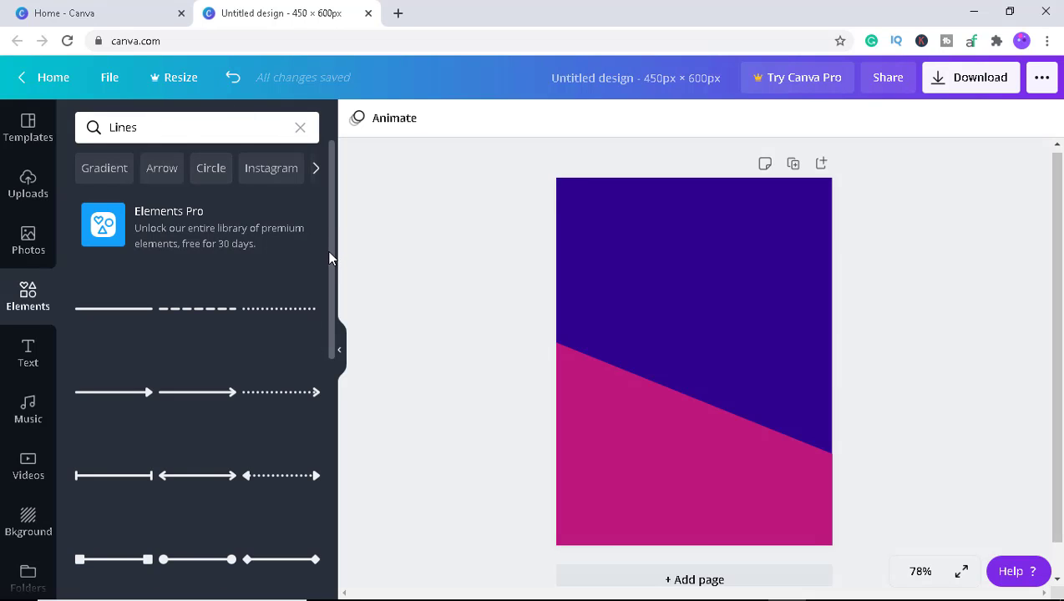
{"action": "left_click", "coordinate": [122, 308]}
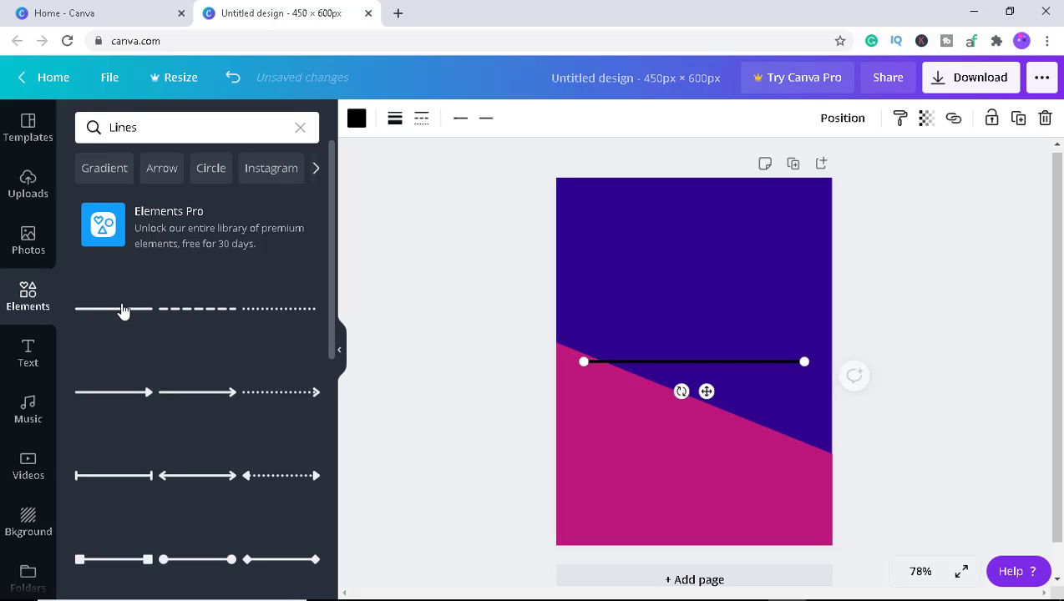
{"action": "left_click", "coordinate": [679, 350]}
{"action": "left_click", "coordinate": [694, 360]}
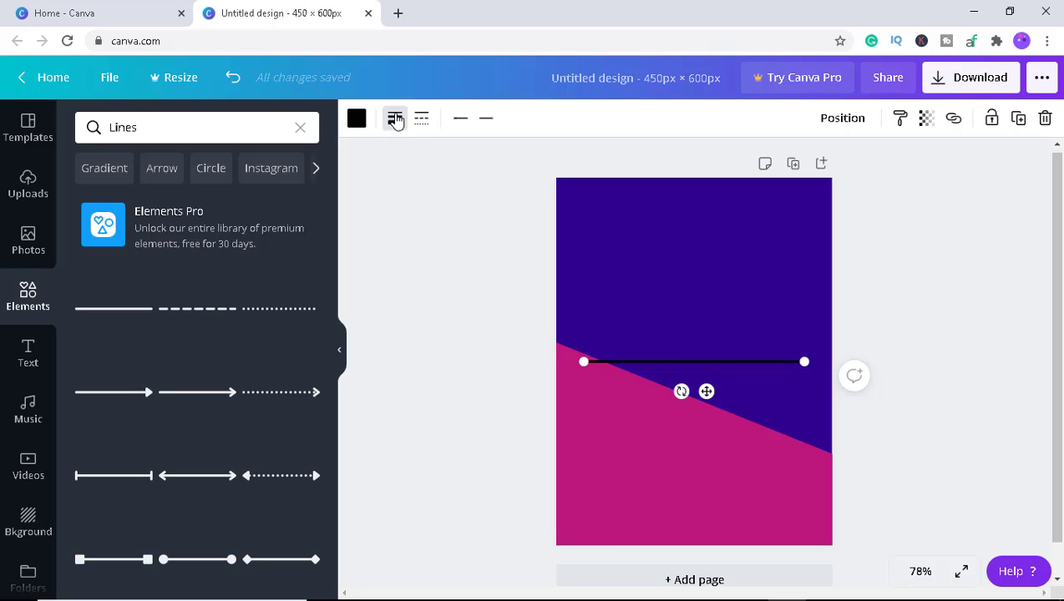
Check the line's start and end styles and set its line weight to 19.
{"action": "left_click", "coordinate": [461, 122]}
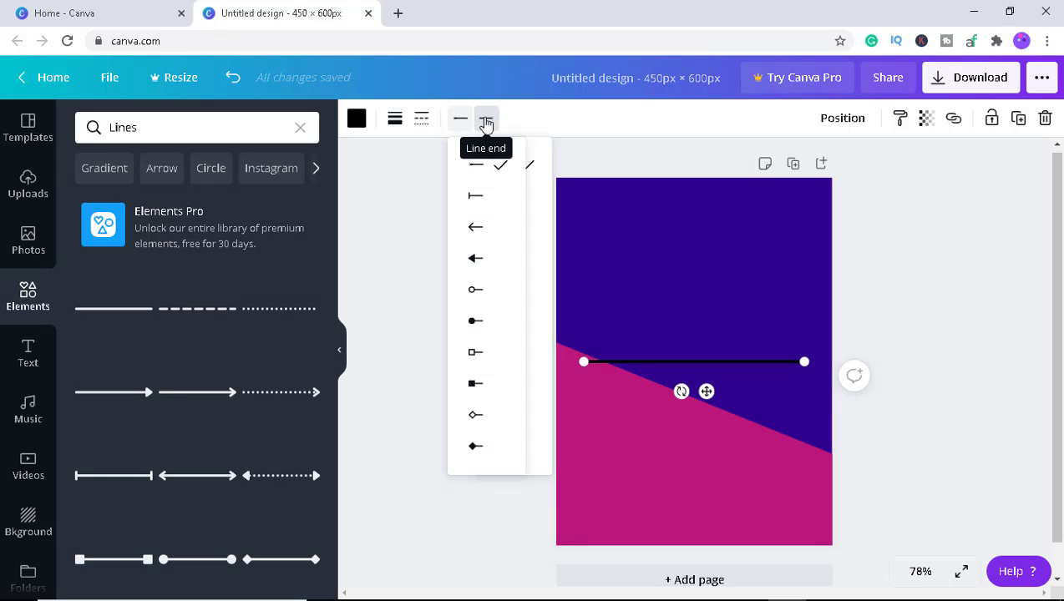
{"action": "left_click", "coordinate": [487, 121]}
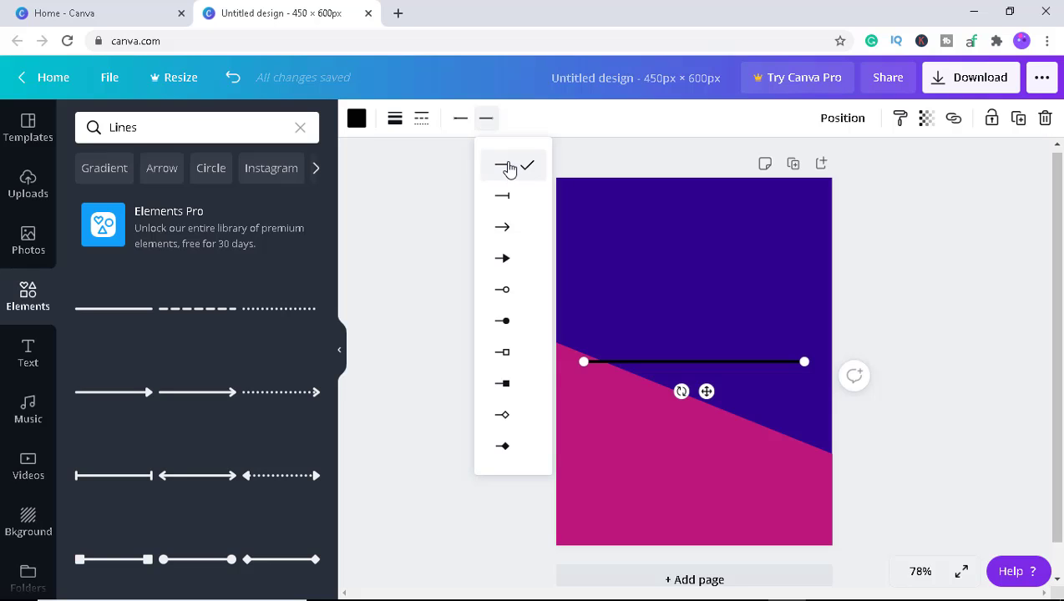
{"action": "left_click", "coordinate": [395, 122]}
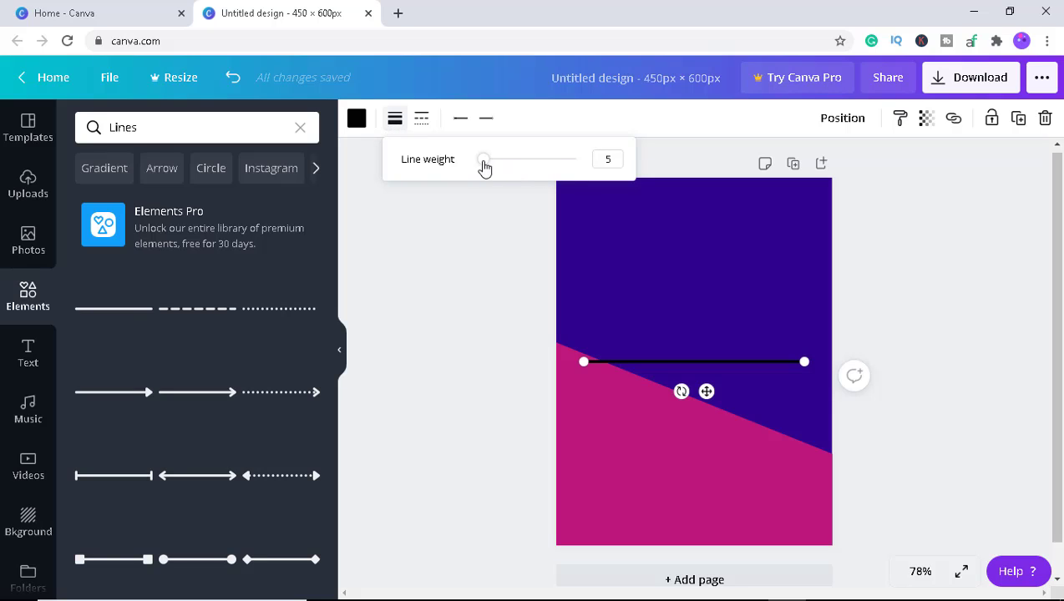
{"action": "left_click_drag", "start_coordinate": [487, 168], "coordinate": [499, 166]}
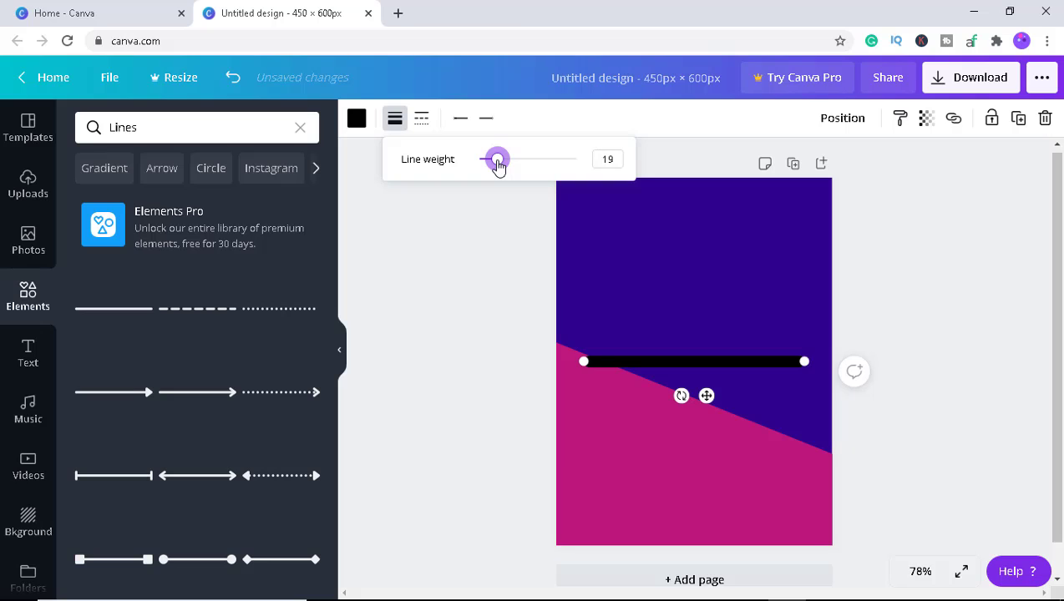
Rotate and stretch the line so it runs along the diagonal boundary between the purple and magenta areas.
{"action": "left_click", "coordinate": [704, 362]}
{"action": "left_click_drag", "start_coordinate": [682, 396], "coordinate": [679, 425]}
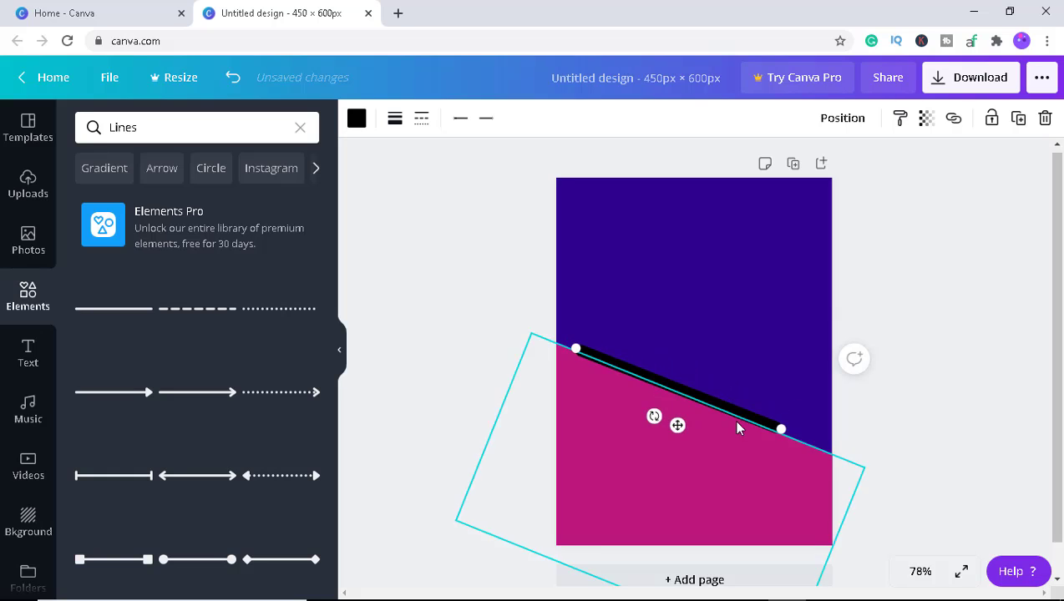
{"action": "left_click_drag", "start_coordinate": [781, 429], "coordinate": [836, 456]}
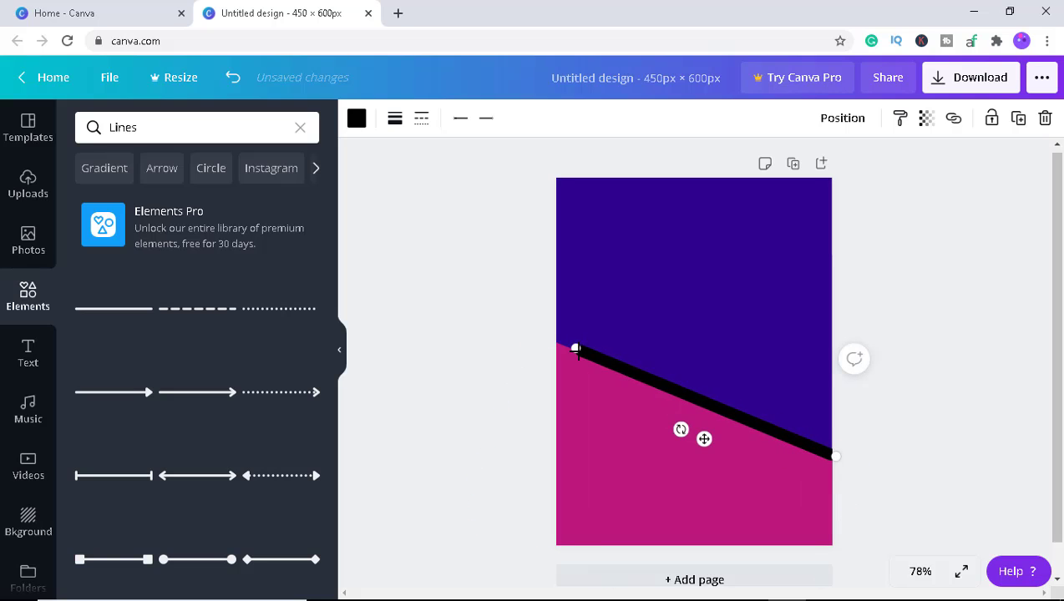
{"action": "left_click_drag", "start_coordinate": [575, 349], "coordinate": [553, 347]}
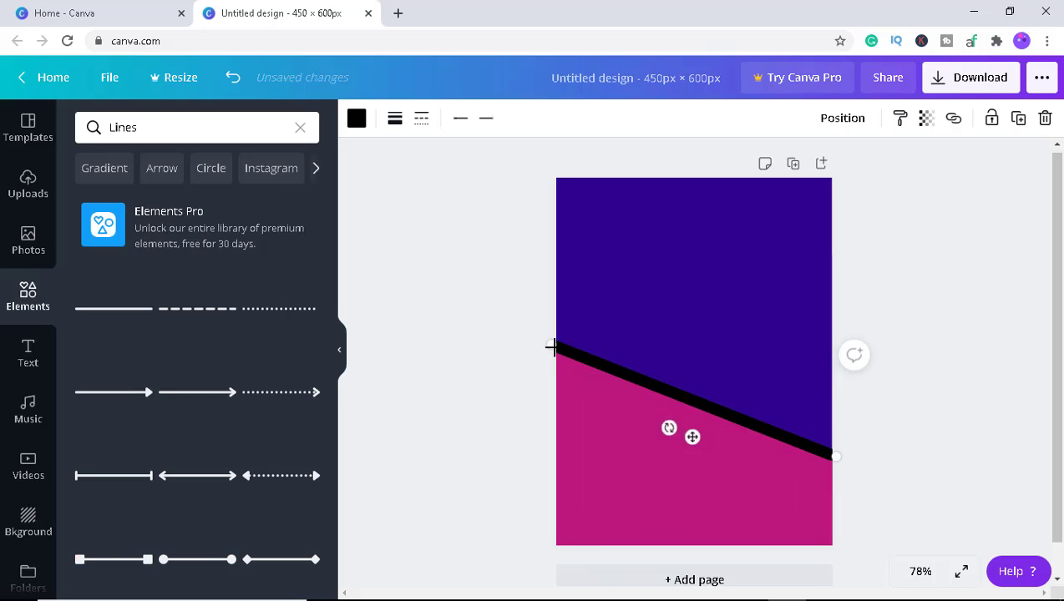
Recolour the diagonal dividing line a light grey, #CDCACA.
{"action": "left_click", "coordinate": [356, 118]}
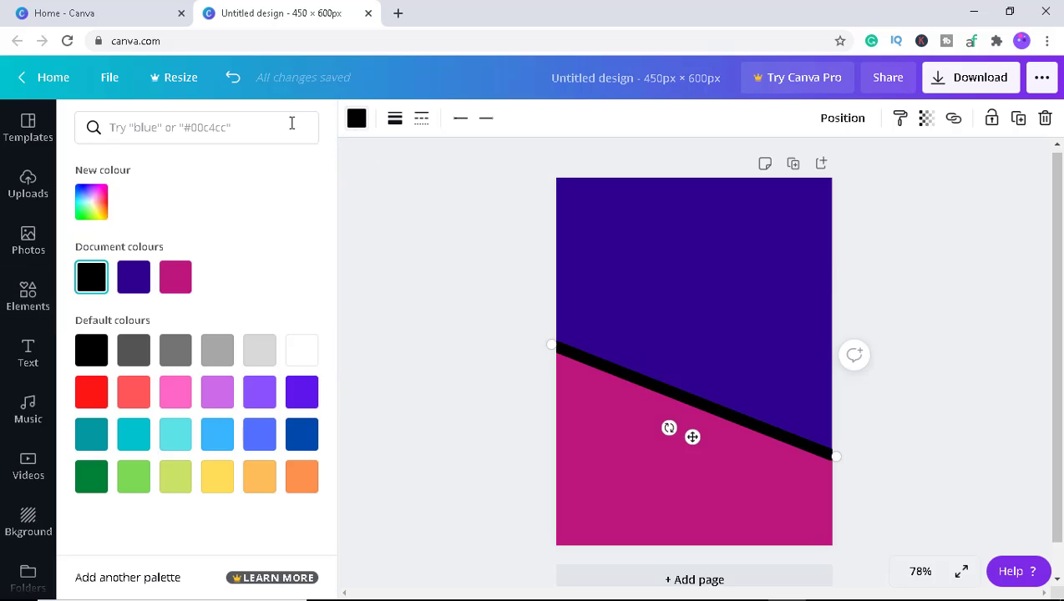
{"action": "left_click", "coordinate": [219, 352]}
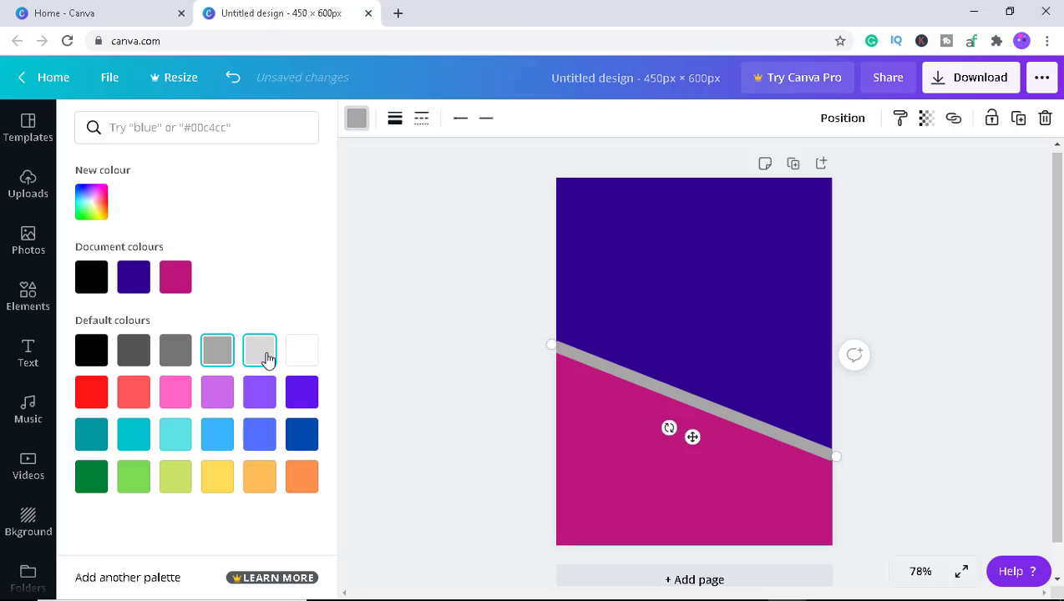
{"action": "left_click", "coordinate": [262, 354]}
{"action": "left_click", "coordinate": [90, 194]}
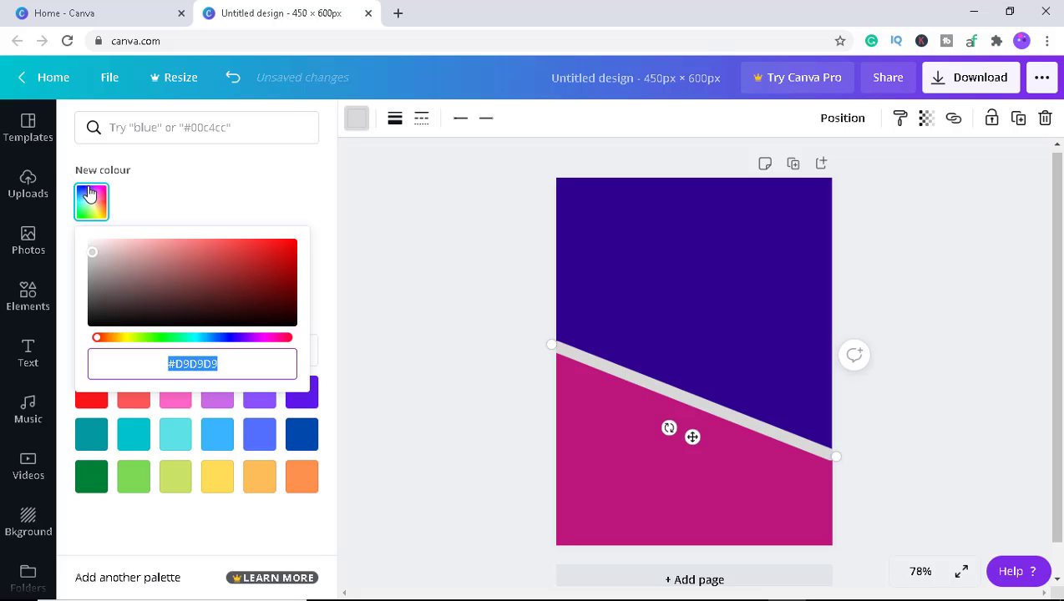
{"action": "mouse_move", "coordinate": [90, 245]}
{"action": "left_mouse_down"}
{"action": "mouse_move", "coordinate": [100, 274]}
{"action": "mouse_move", "coordinate": [93, 257]}
{"action": "left_mouse_up"}
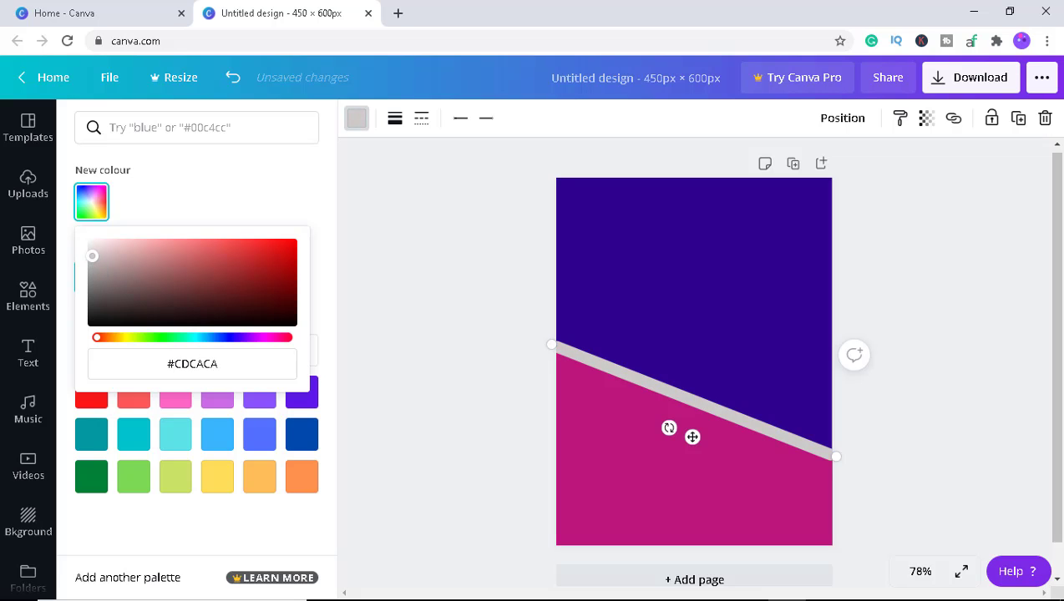
{"action": "left_click", "coordinate": [890, 335]}
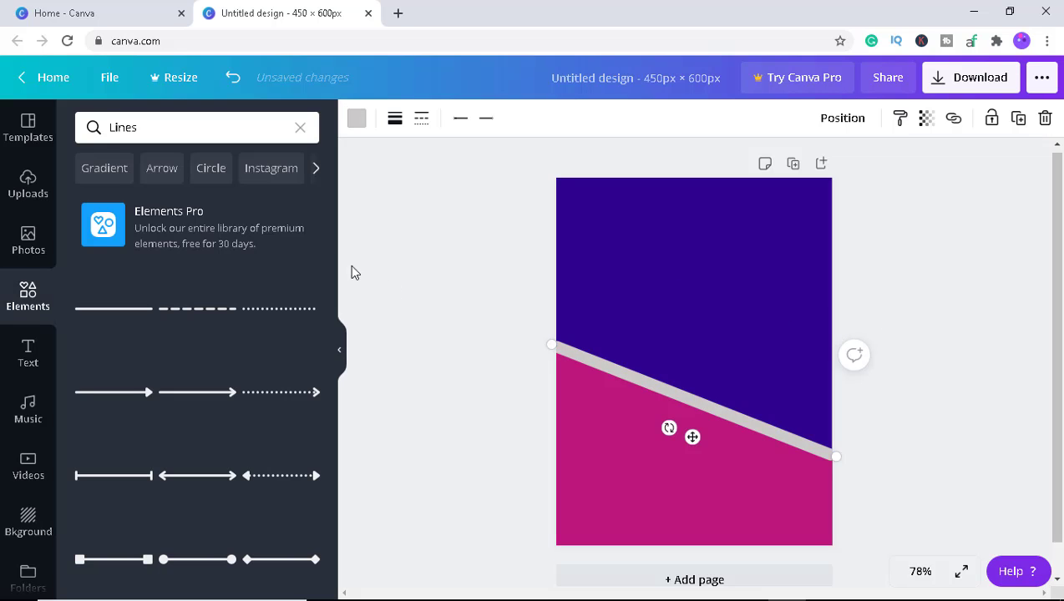
Add a dashed line to the page and colour it orange, #EF9308.
{"action": "left_click", "coordinate": [205, 312]}
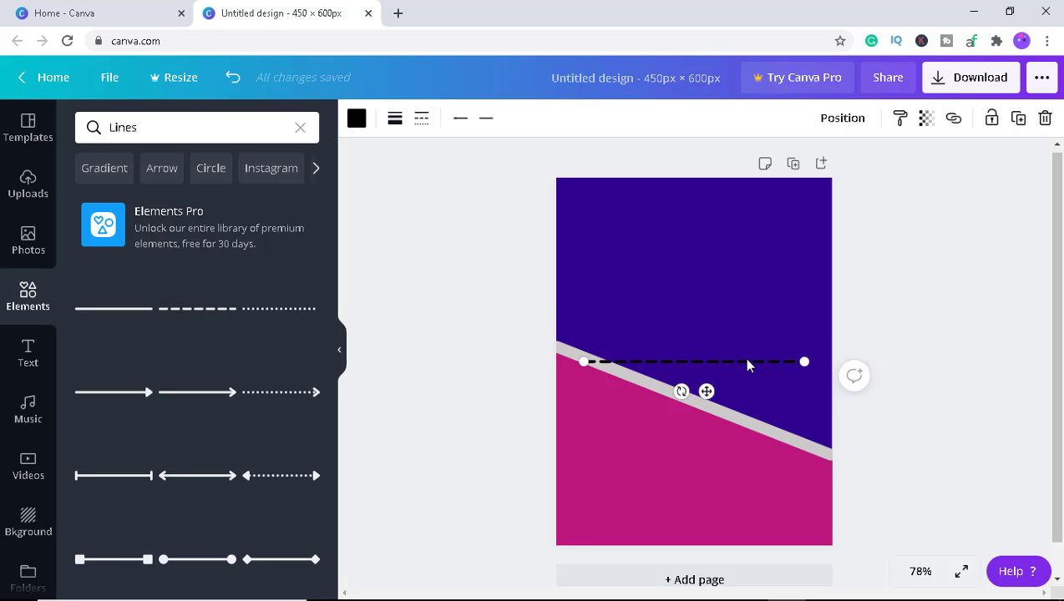
{"action": "left_click", "coordinate": [356, 118]}
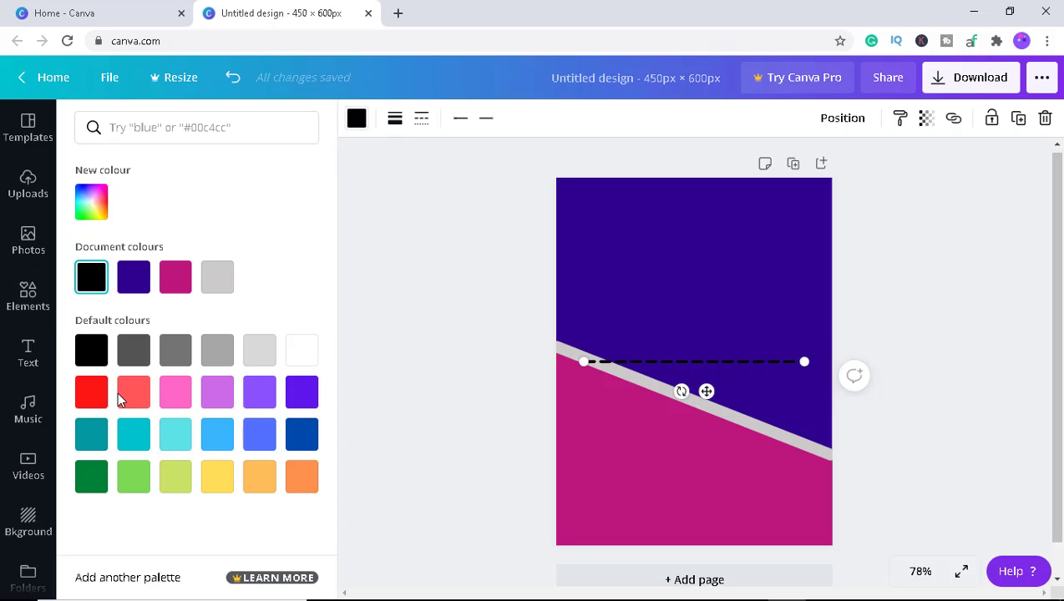
{"action": "left_click", "coordinate": [257, 483]}
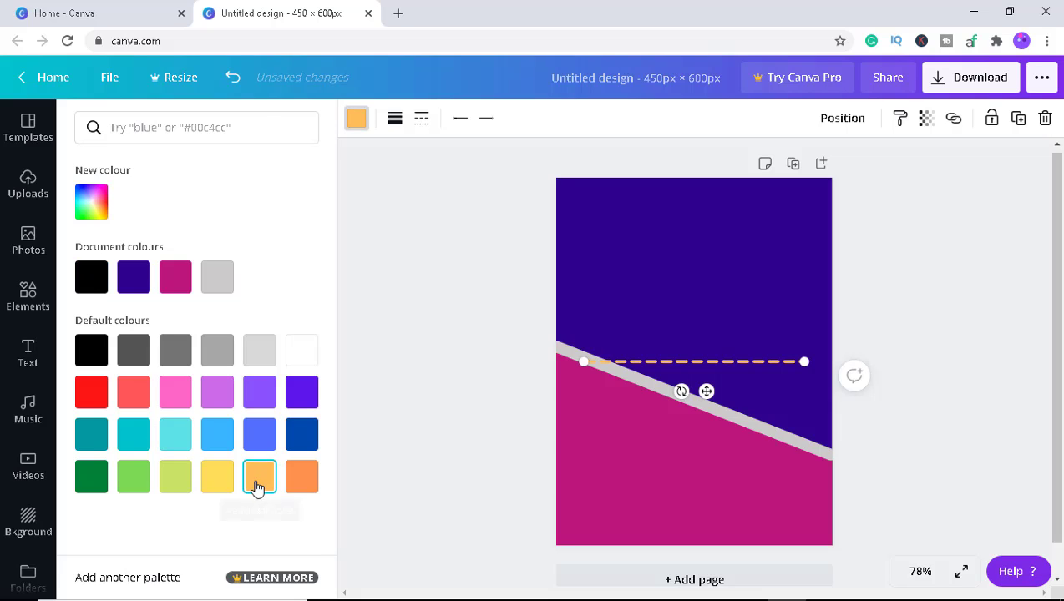
{"action": "left_click", "coordinate": [93, 204]}
{"action": "left_click_drag", "start_coordinate": [224, 248], "coordinate": [290, 244]}
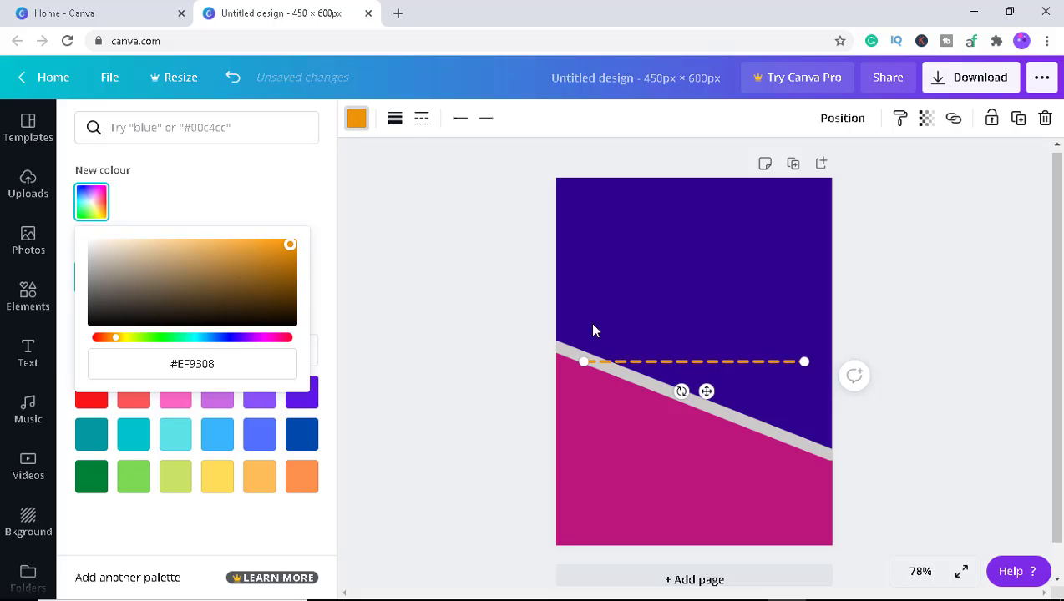
Rotate the dashed line upright, shorten it and move it near the page's upper-left corner.
{"action": "left_click", "coordinate": [723, 367]}
{"action": "left_click_drag", "start_coordinate": [682, 391], "coordinate": [636, 349]}
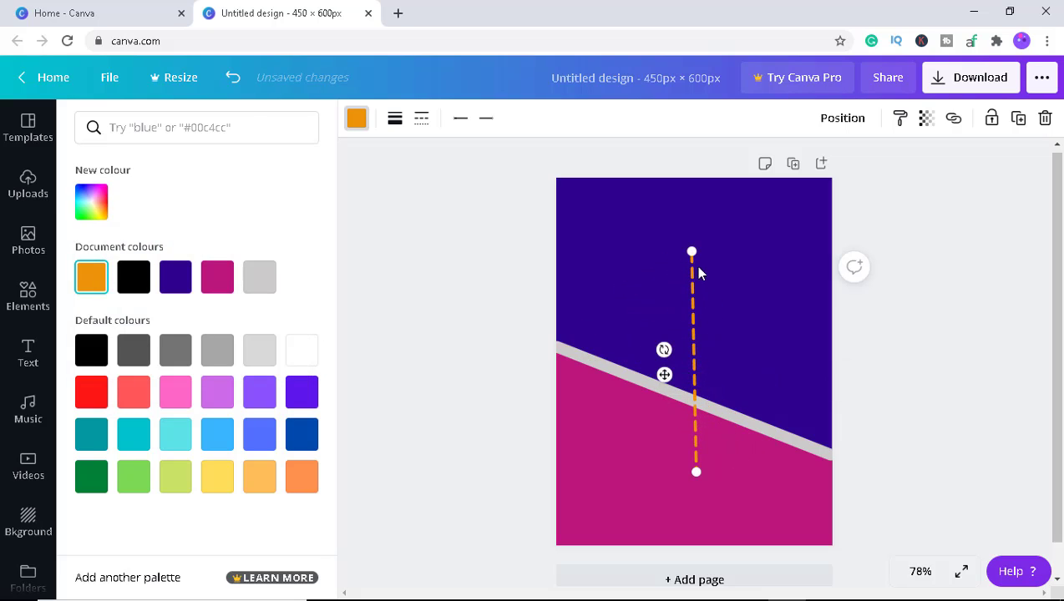
{"action": "left_click_drag", "start_coordinate": [693, 254], "coordinate": [694, 323]}
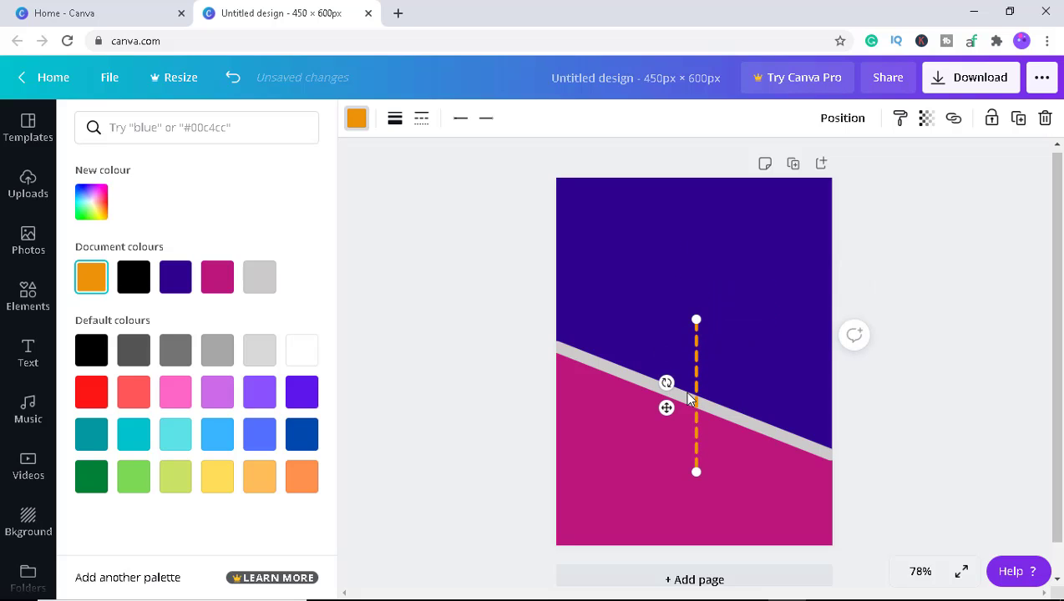
{"action": "left_click_drag", "start_coordinate": [666, 408], "coordinate": [558, 273]}
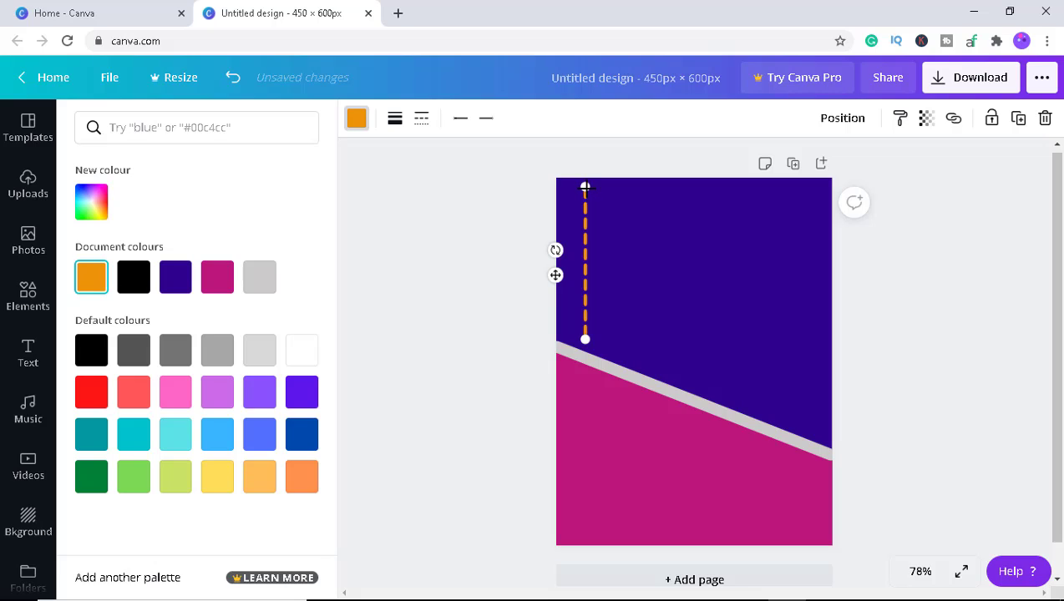
{"action": "left_click_drag", "start_coordinate": [585, 188], "coordinate": [585, 222]}
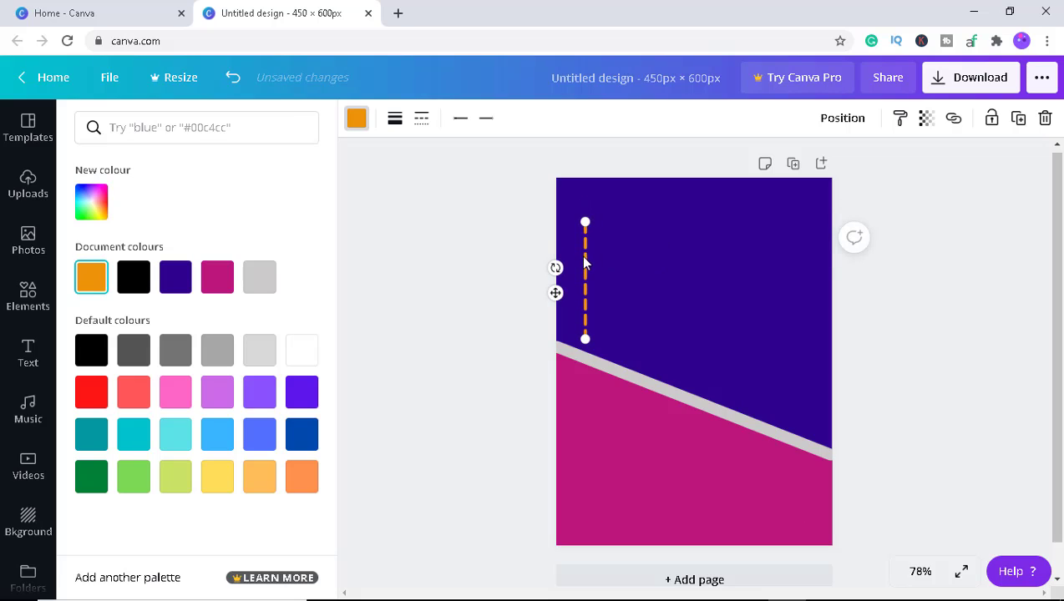
{"action": "left_click_drag", "start_coordinate": [556, 293], "coordinate": [557, 279]}
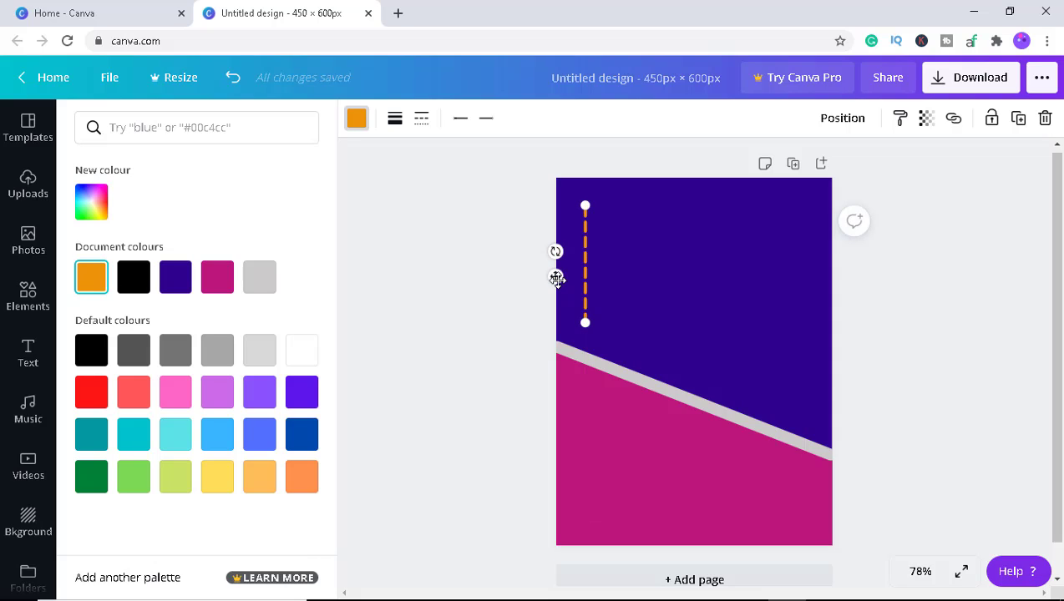
{"action": "left_click", "coordinate": [623, 292]}
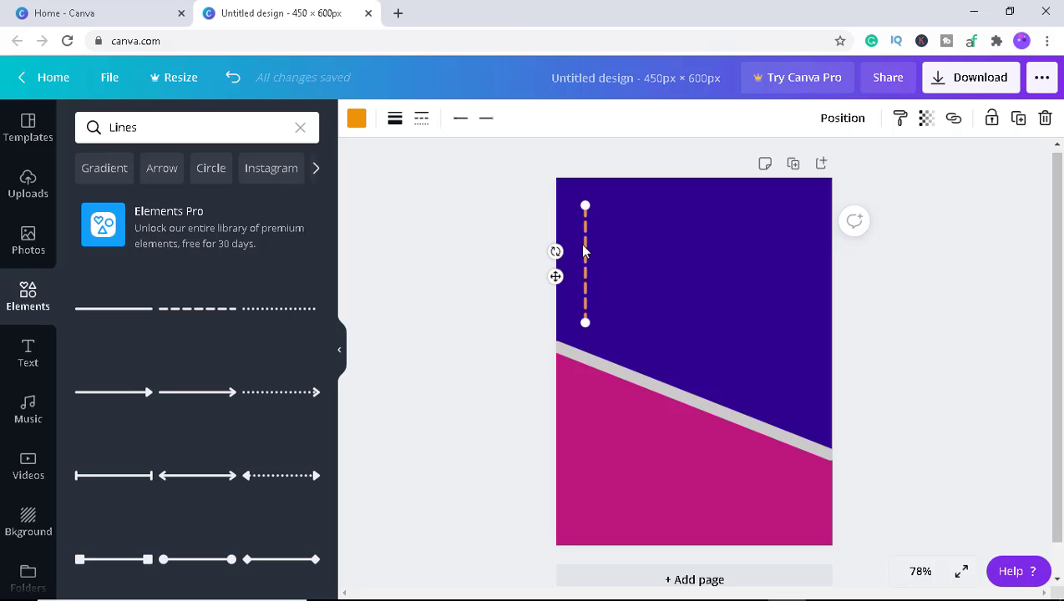
Duplicate the dashed line, turn the copy horizontal and extend it to the page's left edge.
{"action": "key", "text": "ctrl+d"}
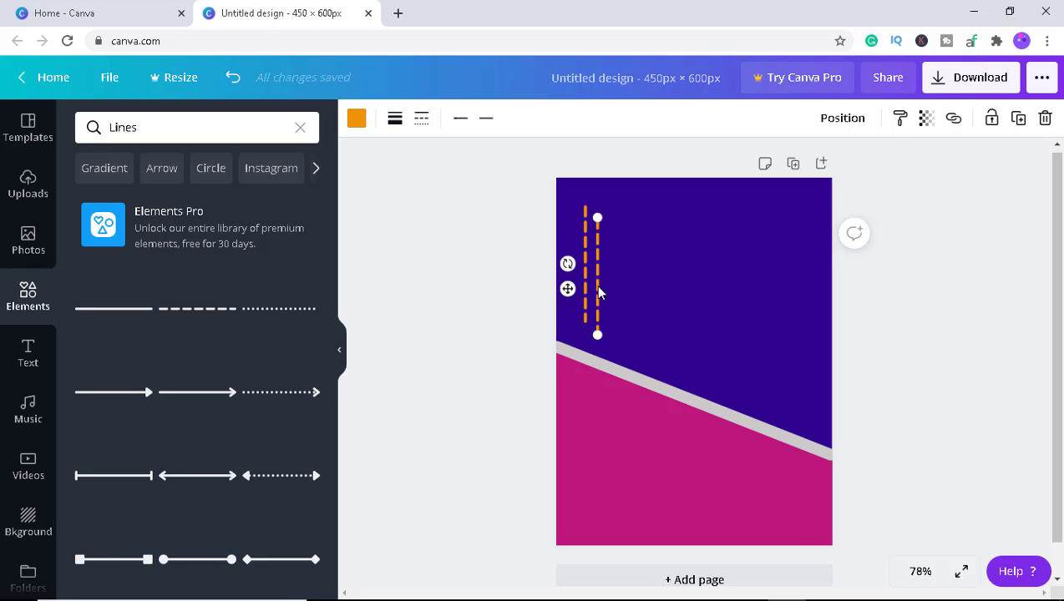
{"action": "left_click_drag", "start_coordinate": [568, 289], "coordinate": [655, 234]}
{"action": "left_click_drag", "start_coordinate": [700, 201], "coordinate": [702, 210]}
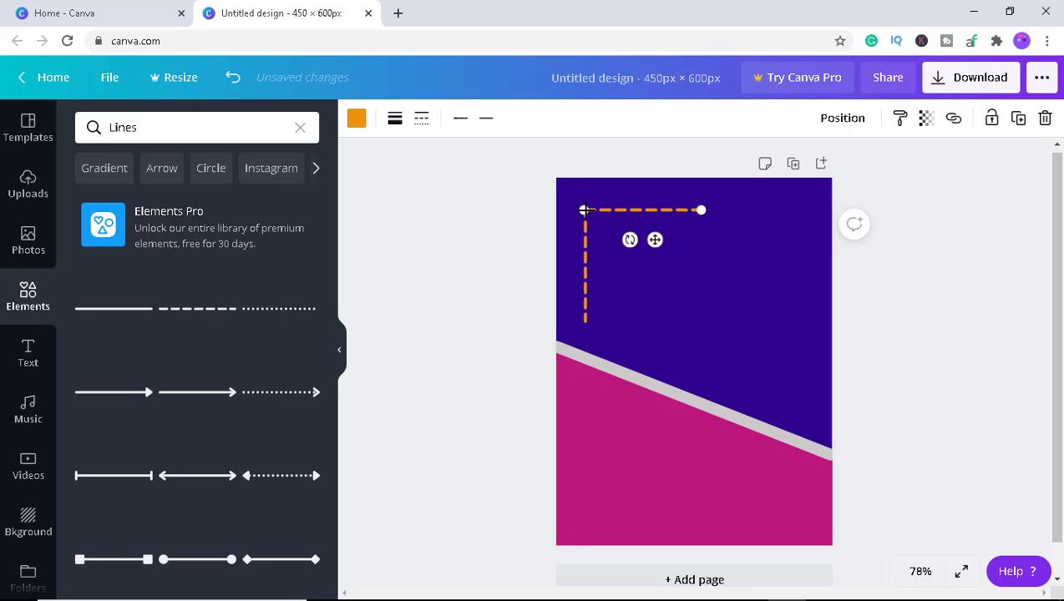
{"action": "left_click_drag", "start_coordinate": [585, 210], "coordinate": [557, 210]}
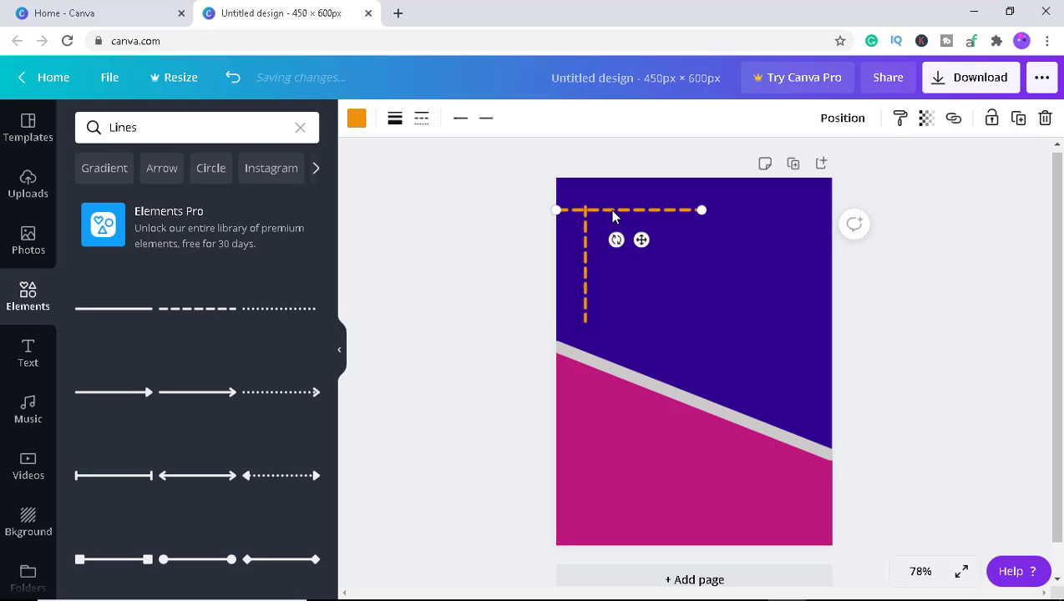
Extend the vertical dashed line up to the page's top edge and shorten its lower end.
{"action": "left_click", "coordinate": [584, 231]}
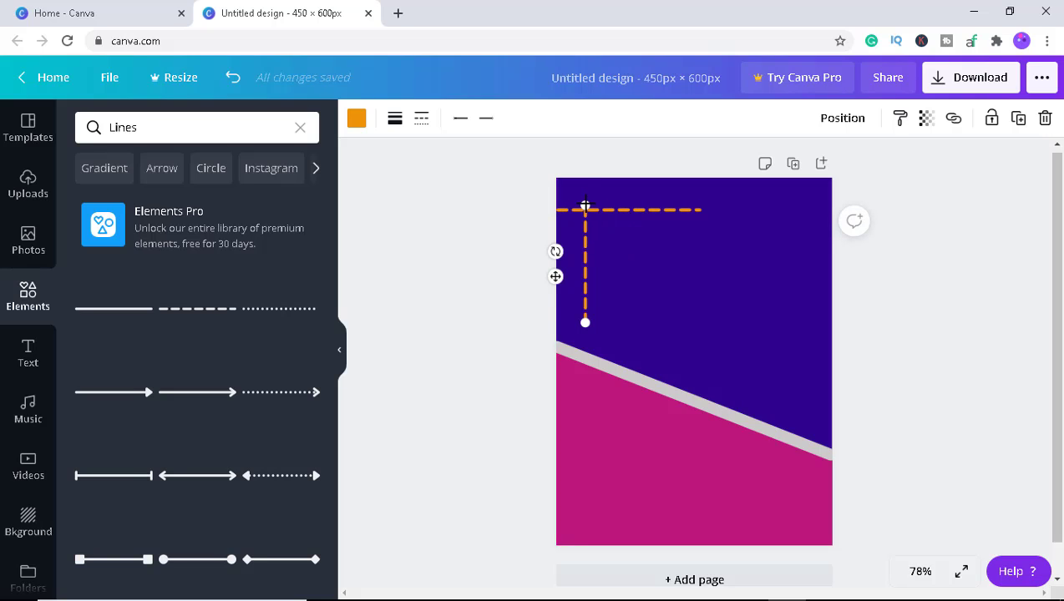
{"action": "left_click_drag", "start_coordinate": [585, 205], "coordinate": [585, 177]}
{"action": "left_click", "coordinate": [608, 296]}
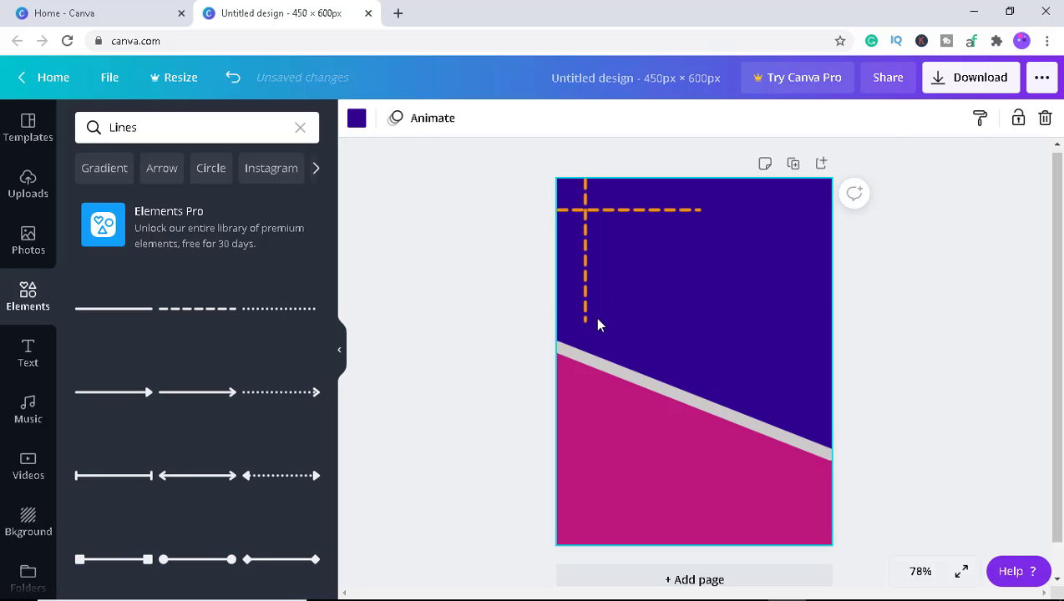
{"action": "left_click", "coordinate": [587, 322]}
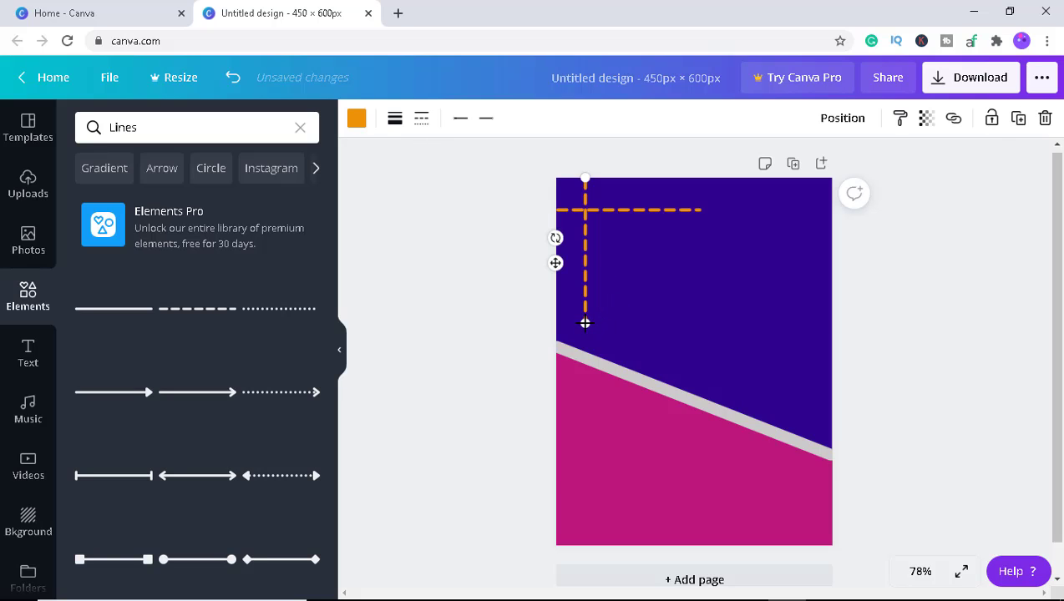
{"action": "left_click_drag", "start_coordinate": [585, 322], "coordinate": [585, 295]}
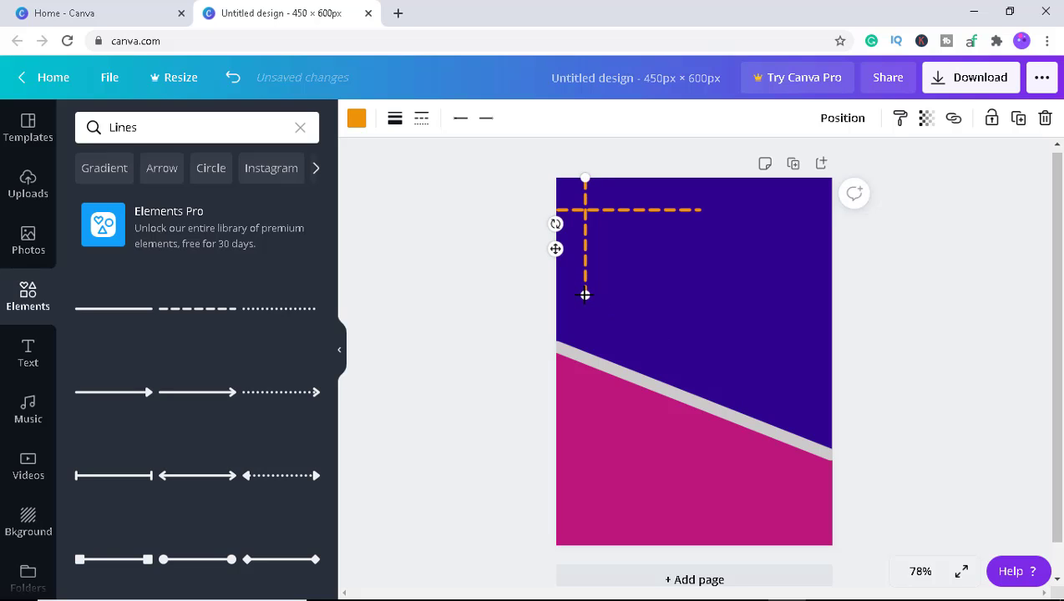
{"action": "left_click", "coordinate": [695, 207]}
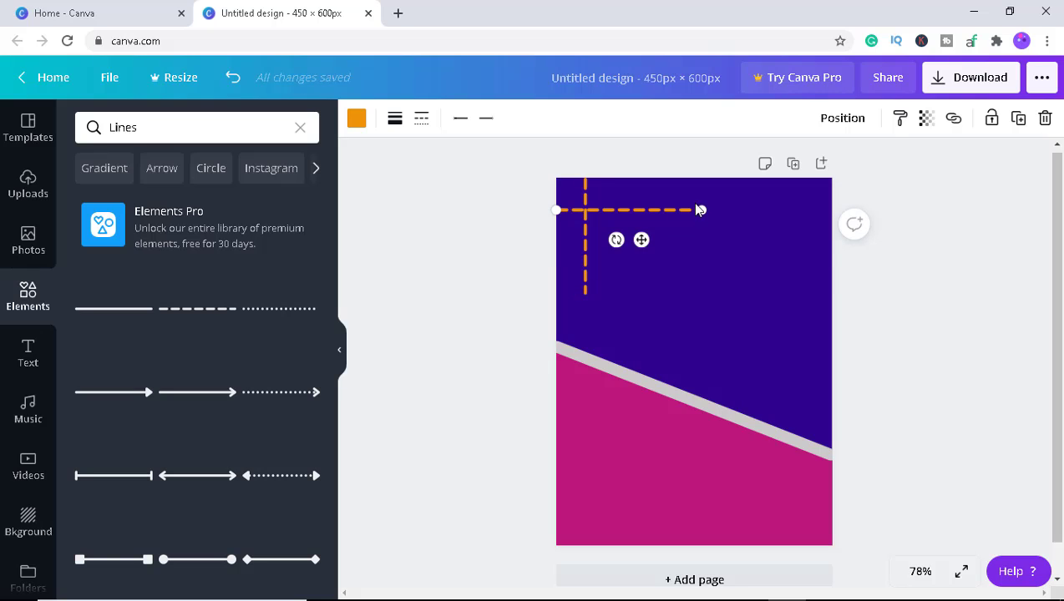
{"action": "left_click_drag", "start_coordinate": [702, 210], "coordinate": [700, 209]}
{"action": "left_click", "coordinate": [513, 253]}
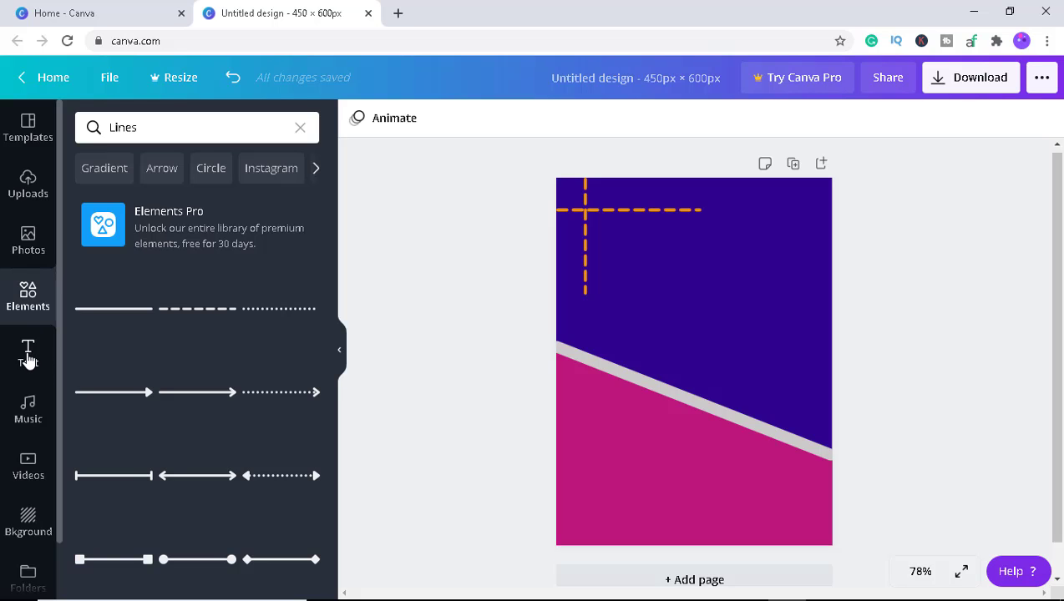
Add the neon 'Sparkle' text style from the recently used text to the page.
{"action": "left_click", "coordinate": [27, 355]}
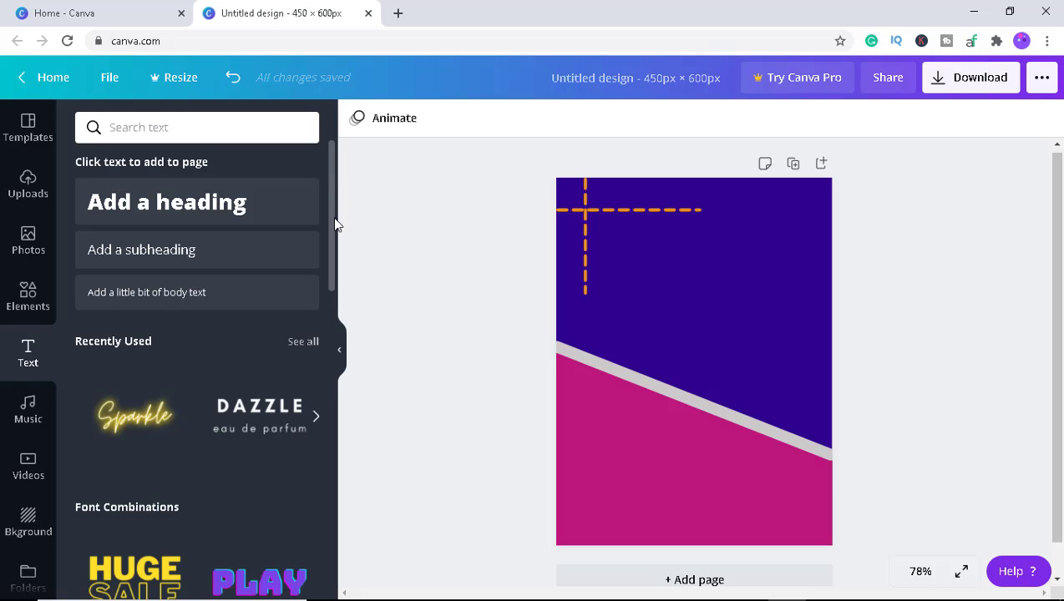
{"action": "mouse_move", "coordinate": [331, 223]}
{"action": "left_mouse_down"}
{"action": "mouse_move", "coordinate": [344, 408]}
{"action": "mouse_move", "coordinate": [328, 428]}
{"action": "mouse_move", "coordinate": [330, 277]}
{"action": "mouse_move", "coordinate": [345, 425]}
{"action": "mouse_move", "coordinate": [334, 226]}
{"action": "left_mouse_up"}
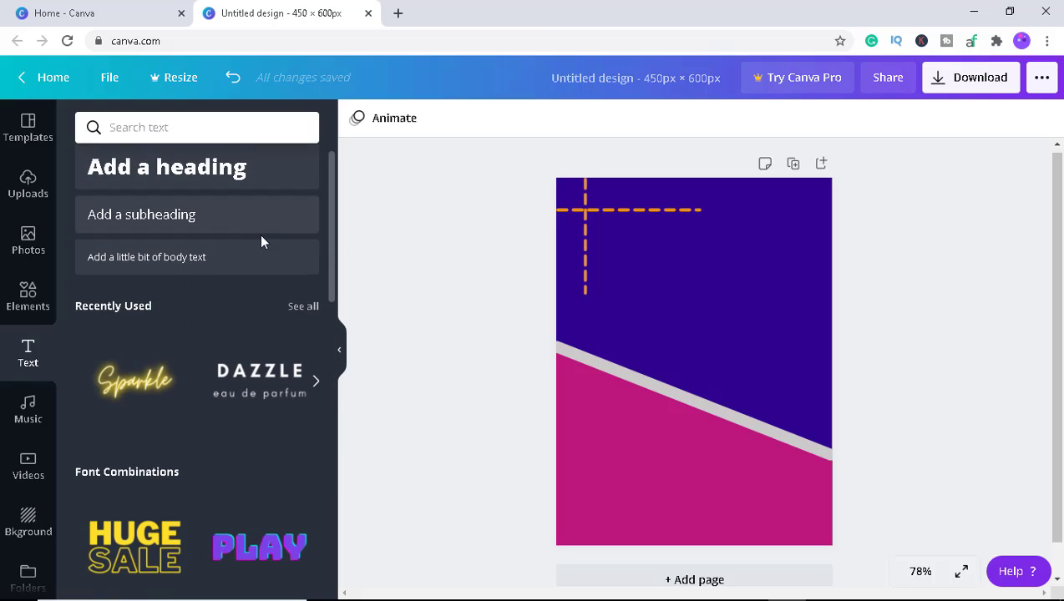
{"action": "left_click", "coordinate": [137, 384]}
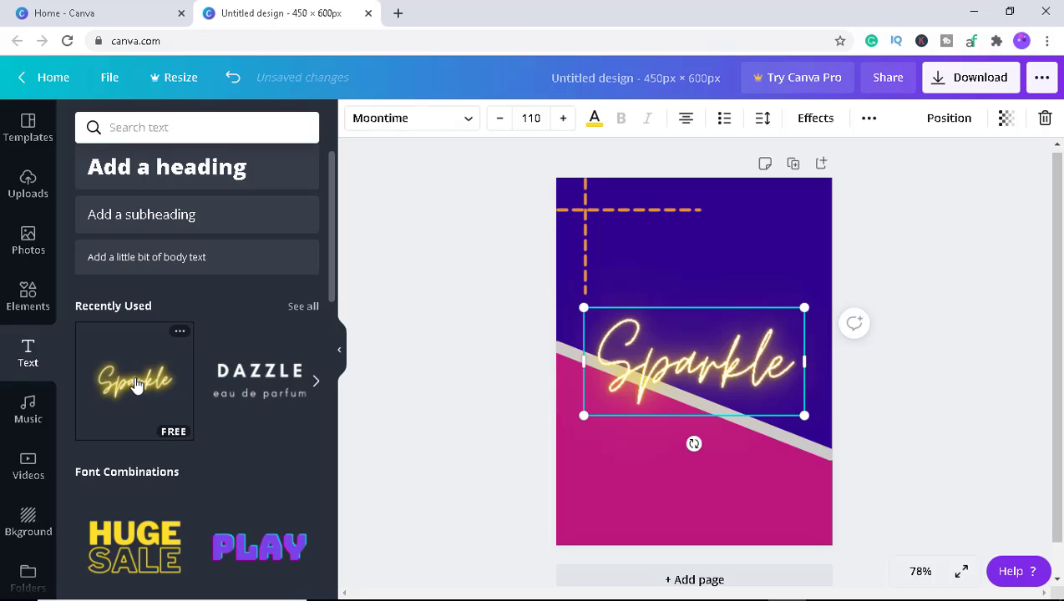
Replace the neon text with 'happy birthday'.
{"action": "left_click", "coordinate": [777, 370]}
{"action": "left_click_drag", "start_coordinate": [777, 371], "coordinate": [618, 375]}
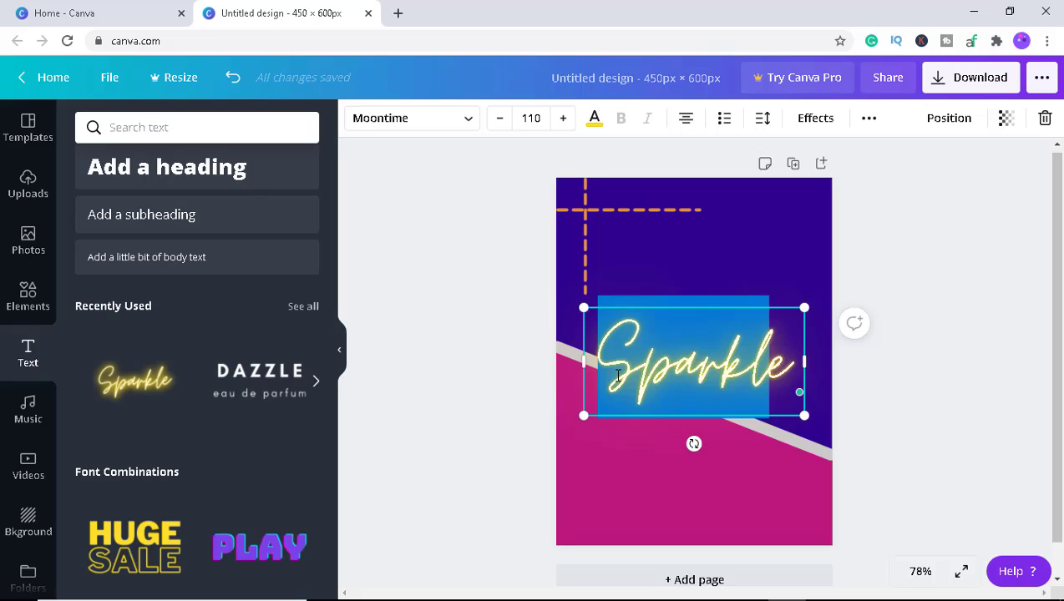
{"action": "key", "text": "BackSpace"}
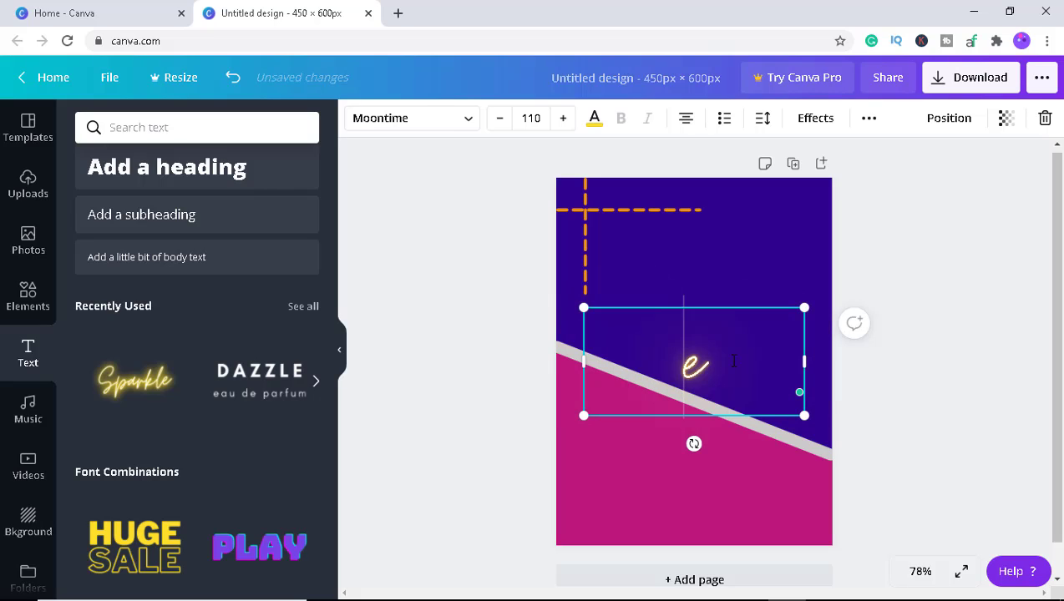
{"action": "left_click_drag", "start_coordinate": [702, 368], "coordinate": [681, 366]}
{"action": "key", "text": "BackSpace"}
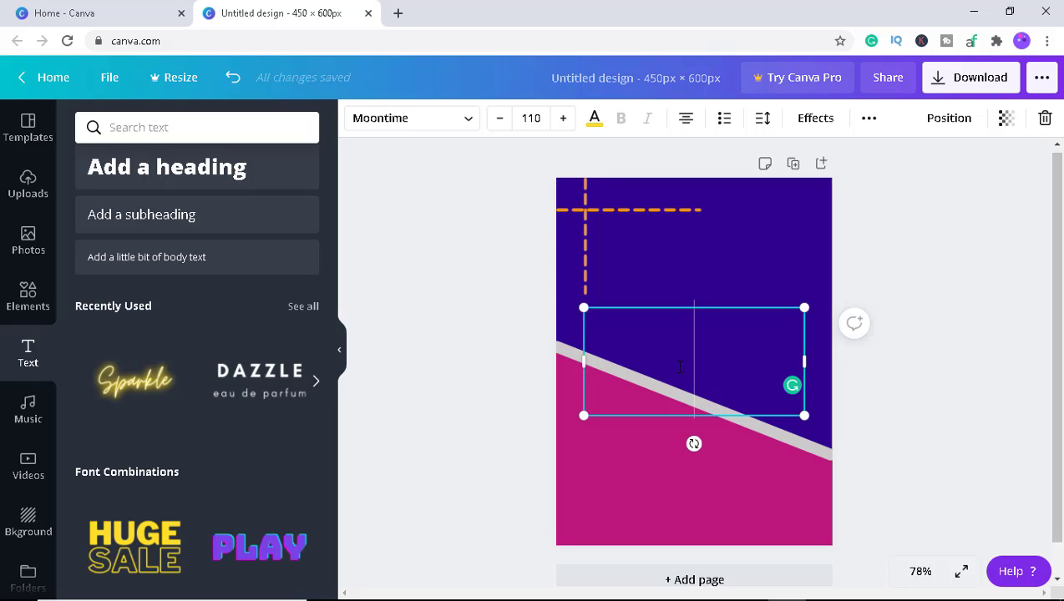
{"action": "type", "text": "happy b"}
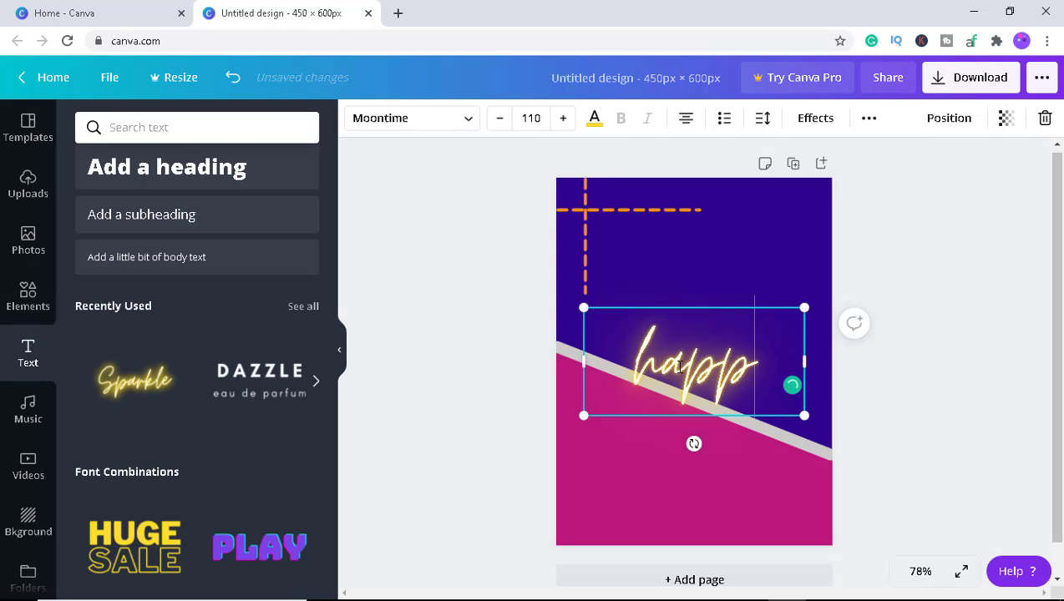
{"action": "type", "text": "rthday"}
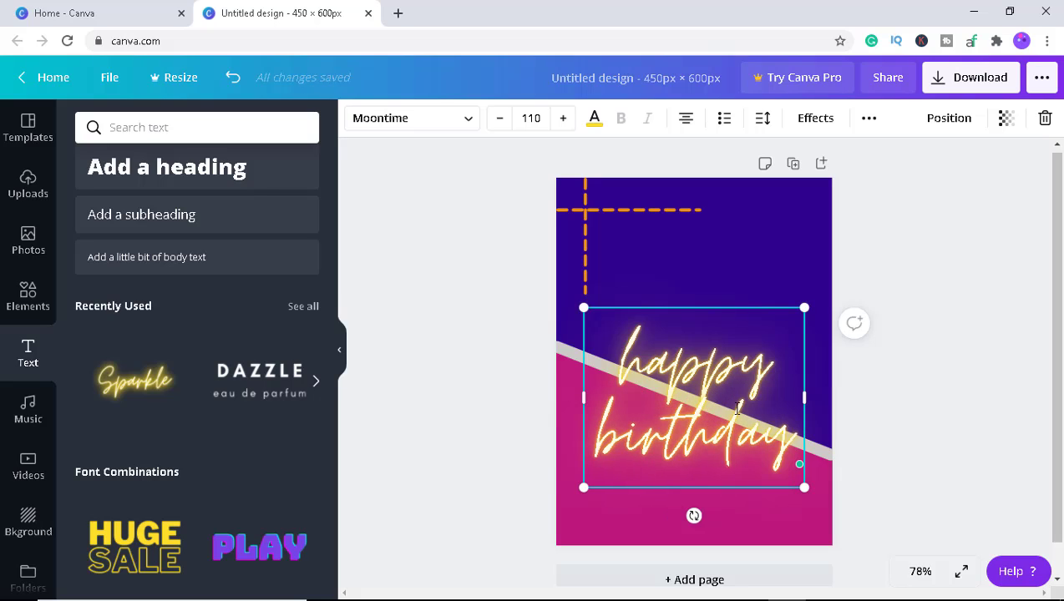
Select all of the text and change its alignment to left.
{"action": "left_click_drag", "start_coordinate": [790, 453], "coordinate": [620, 355]}
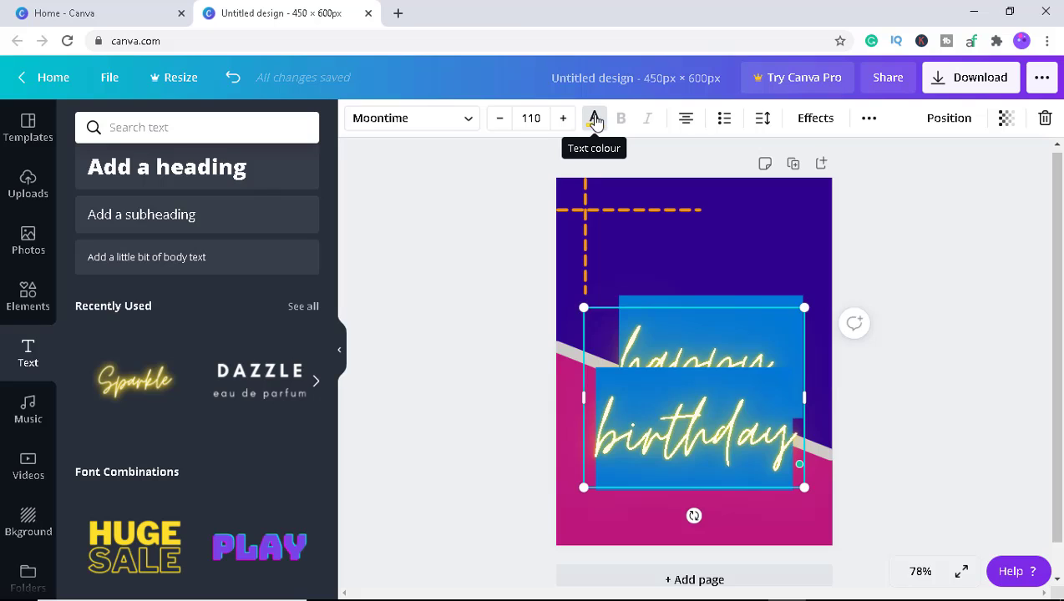
{"action": "key", "text": "ctrl+shift+l"}
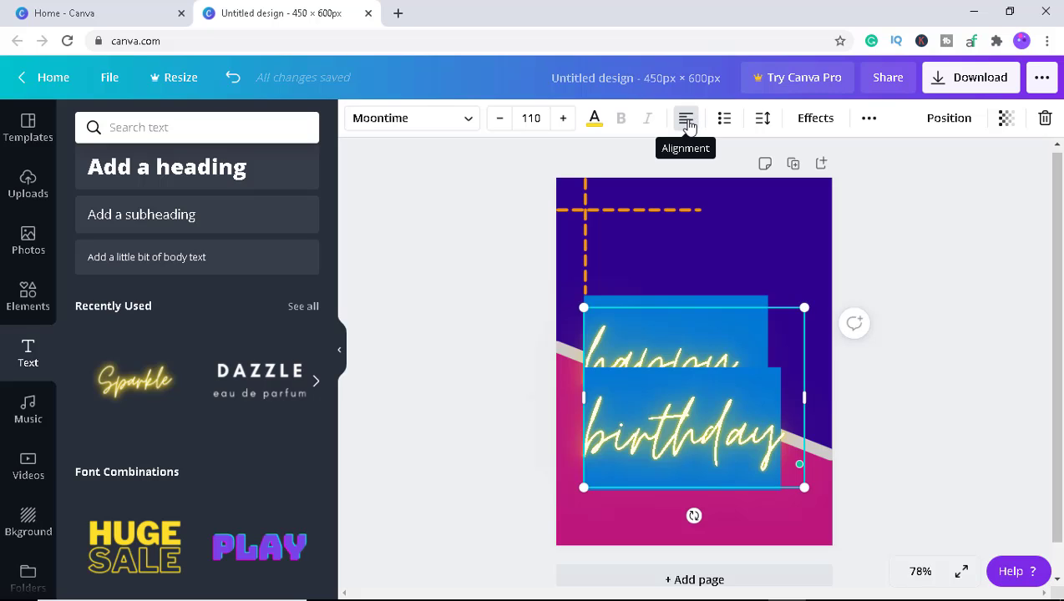
{"action": "left_click", "coordinate": [687, 124]}
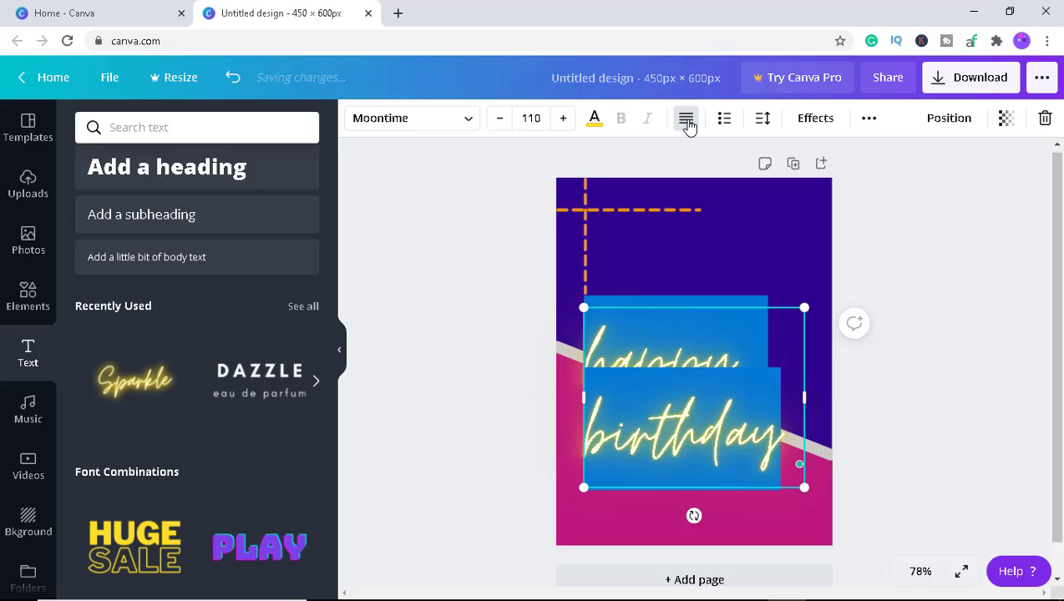
Center-align the neon text and reduce its font size to 65.4.
{"action": "left_click", "coordinate": [688, 124]}
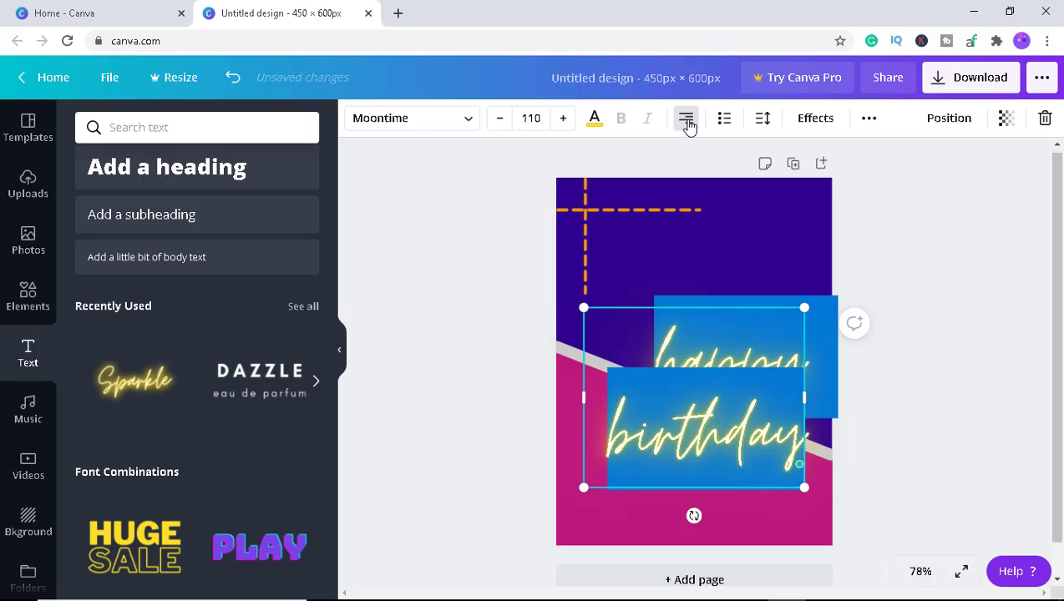
{"action": "left_click", "coordinate": [687, 124]}
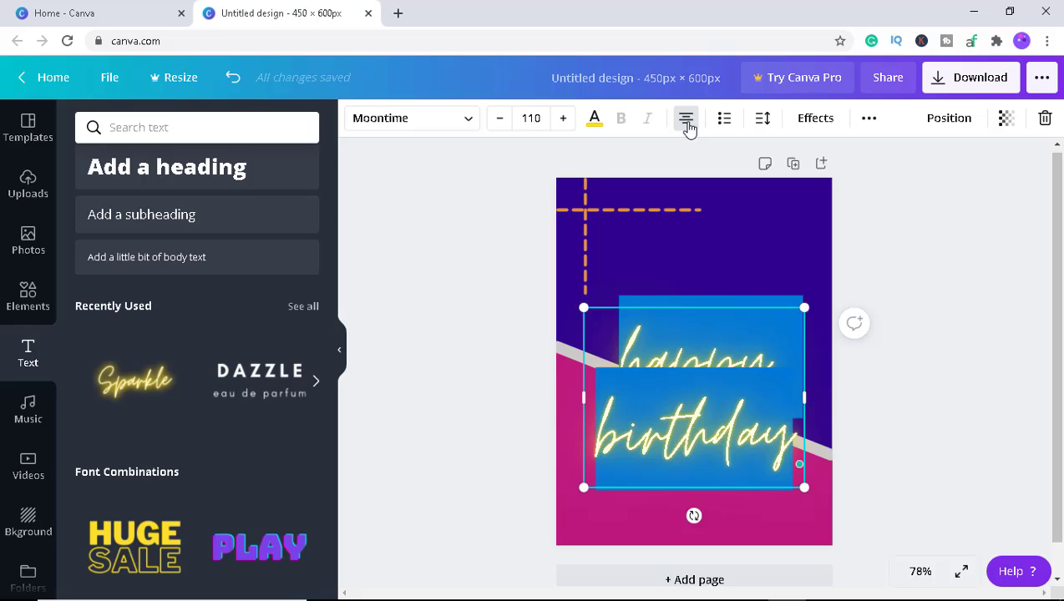
{"action": "left_click", "coordinate": [501, 122]}
{"action": "left_click", "coordinate": [501, 122]}
{"action": "left_click", "coordinate": [501, 122]}
{"action": "left_click", "coordinate": [500, 122]}
{"action": "left_click", "coordinate": [501, 122]}
{"action": "left_click", "coordinate": [500, 122]}
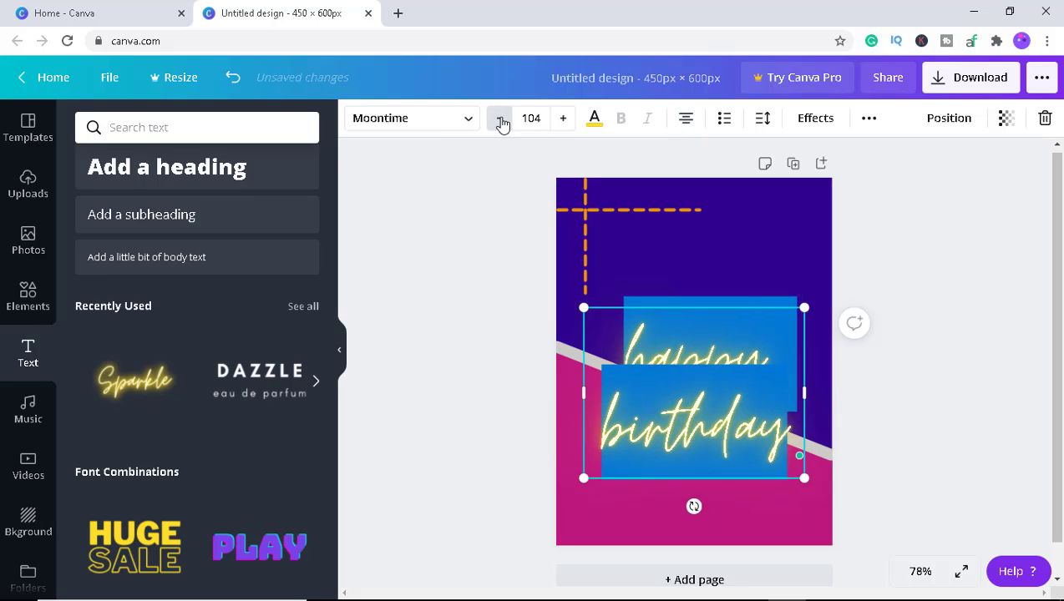
{"action": "left_click", "coordinate": [501, 122]}
{"action": "left_click", "coordinate": [501, 122]}
{"action": "left_click", "coordinate": [502, 123]}
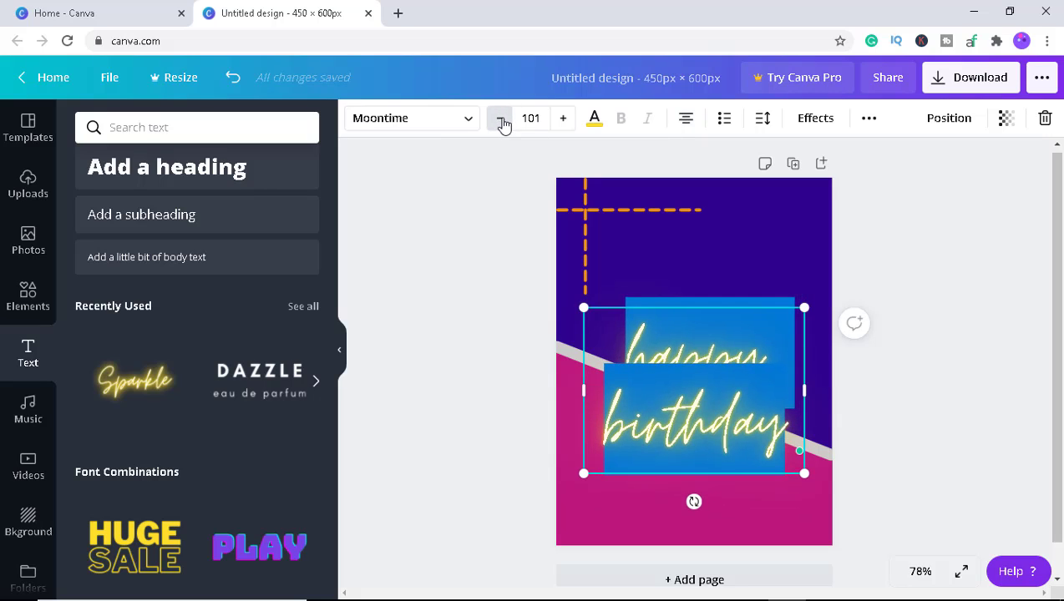
{"action": "left_click", "coordinate": [501, 122]}
{"action": "left_click", "coordinate": [501, 122]}
{"action": "left_click", "coordinate": [500, 122]}
{"action": "left_click", "coordinate": [500, 122]}
{"action": "left_click", "coordinate": [501, 122]}
{"action": "left_click", "coordinate": [501, 122]}
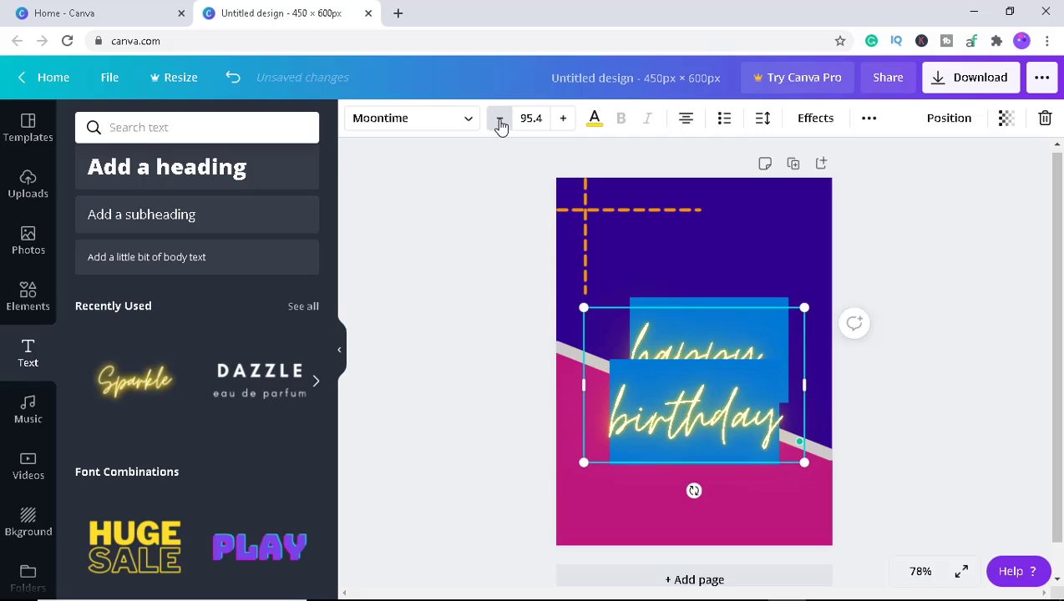
{"action": "left_click", "coordinate": [500, 122]}
{"action": "left_click", "coordinate": [500, 123]}
{"action": "left_click", "coordinate": [500, 123]}
{"action": "left_click", "coordinate": [500, 124]}
{"action": "double_click", "coordinate": [501, 124]}
{"action": "double_click", "coordinate": [501, 125]}
{"action": "left_click", "coordinate": [500, 124]}
{"action": "left_click", "coordinate": [500, 124]}
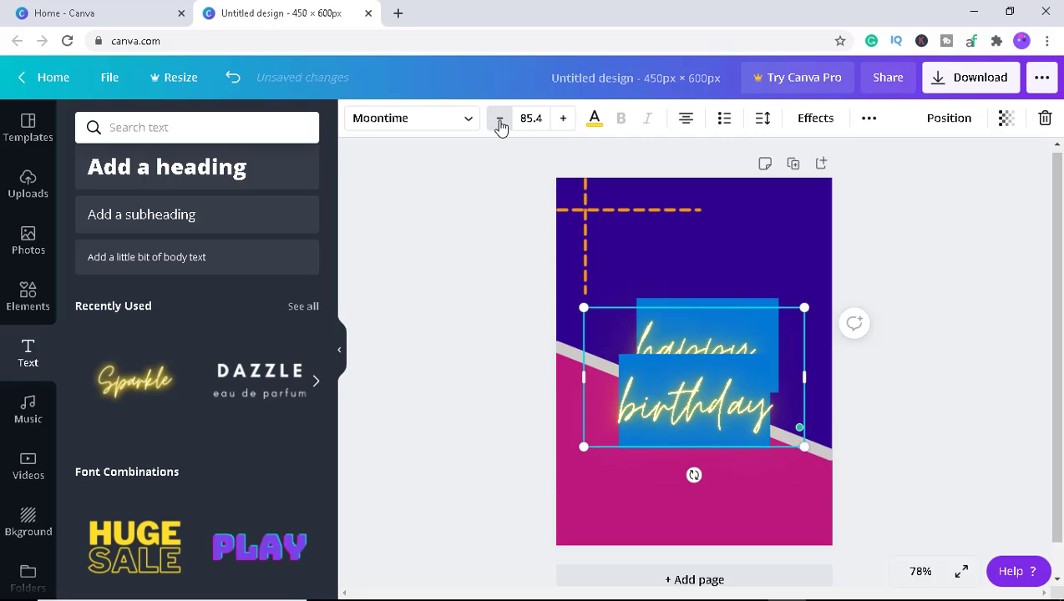
{"action": "left_click", "coordinate": [500, 124]}
{"action": "left_click", "coordinate": [501, 124]}
{"action": "left_click", "coordinate": [501, 123]}
{"action": "double_click", "coordinate": [500, 124]}
{"action": "double_click", "coordinate": [500, 123]}
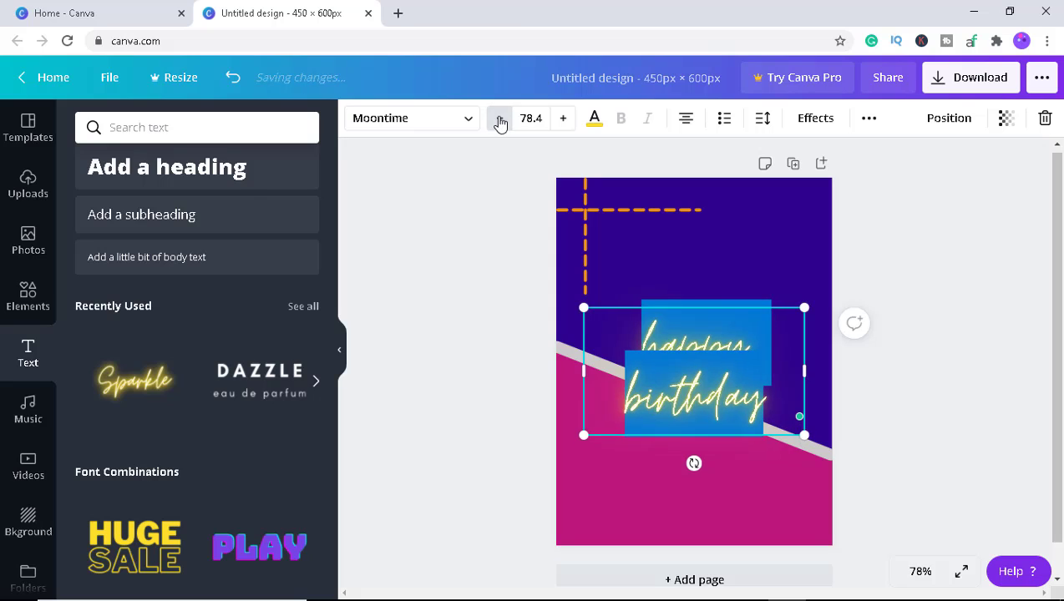
{"action": "double_click", "coordinate": [500, 123]}
{"action": "double_click", "coordinate": [500, 124]}
{"action": "double_click", "coordinate": [501, 124]}
{"action": "double_click", "coordinate": [500, 124]}
{"action": "left_click", "coordinate": [500, 123]}
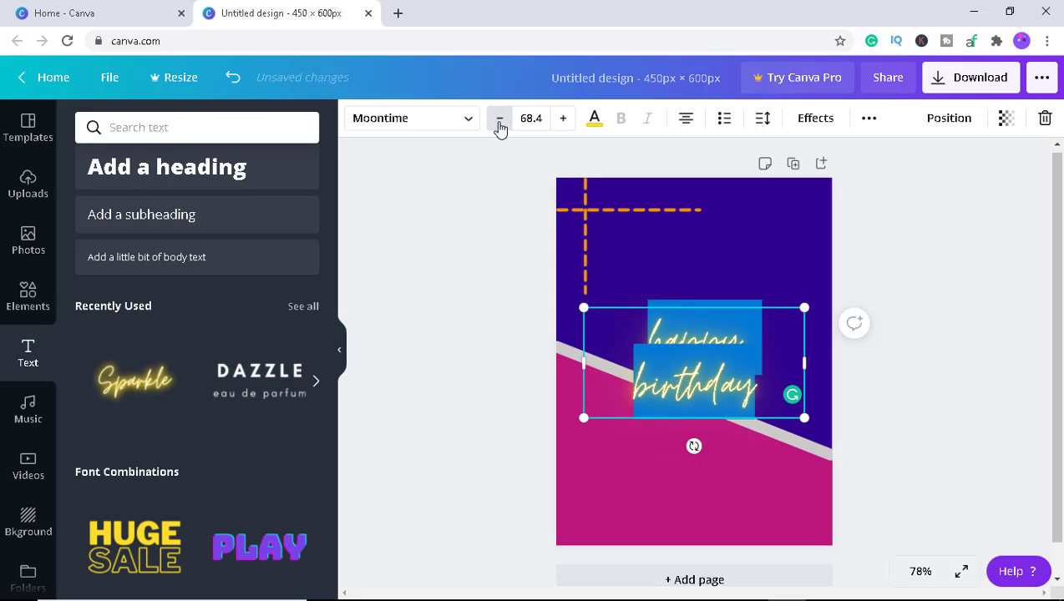
{"action": "left_click", "coordinate": [500, 124]}
{"action": "left_click", "coordinate": [501, 123]}
{"action": "left_click", "coordinate": [784, 270]}
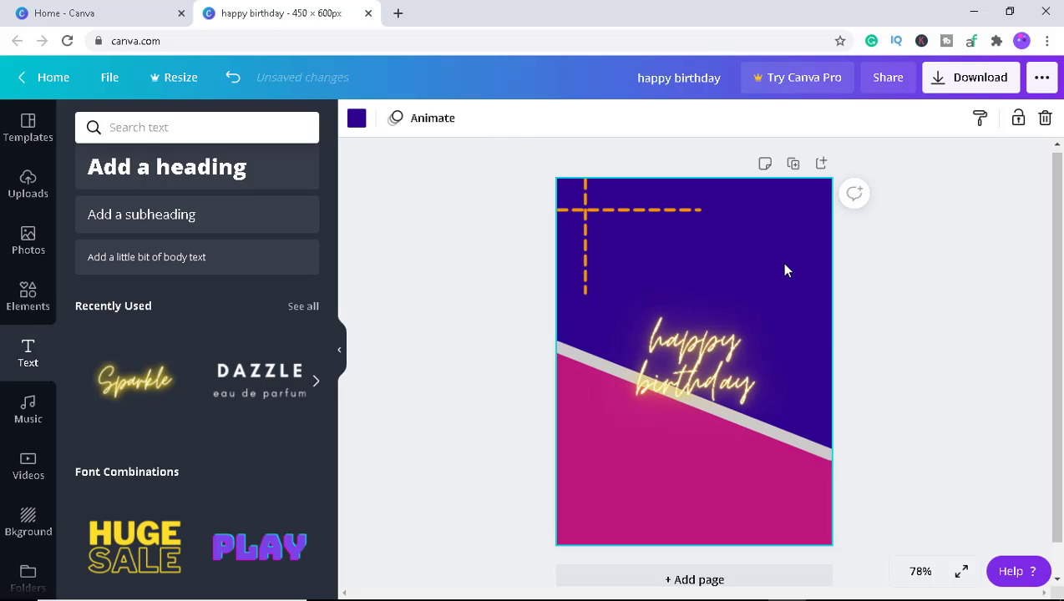
Narrow the neon text box from its side edge.
{"action": "left_click", "coordinate": [724, 358]}
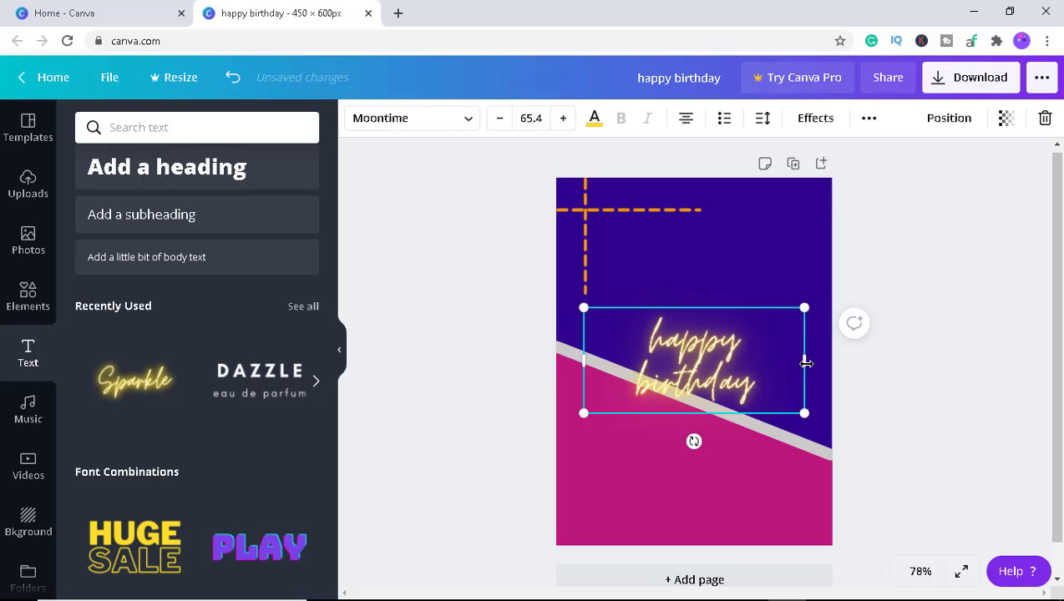
{"action": "left_click_drag", "start_coordinate": [788, 367], "coordinate": [747, 368]}
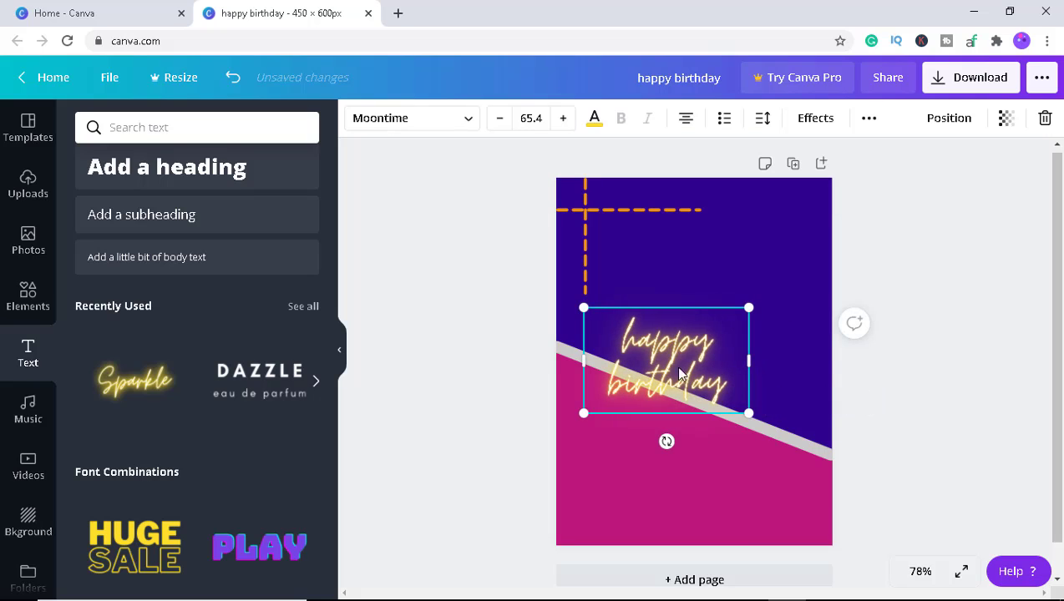
{"action": "left_click", "coordinate": [673, 374]}
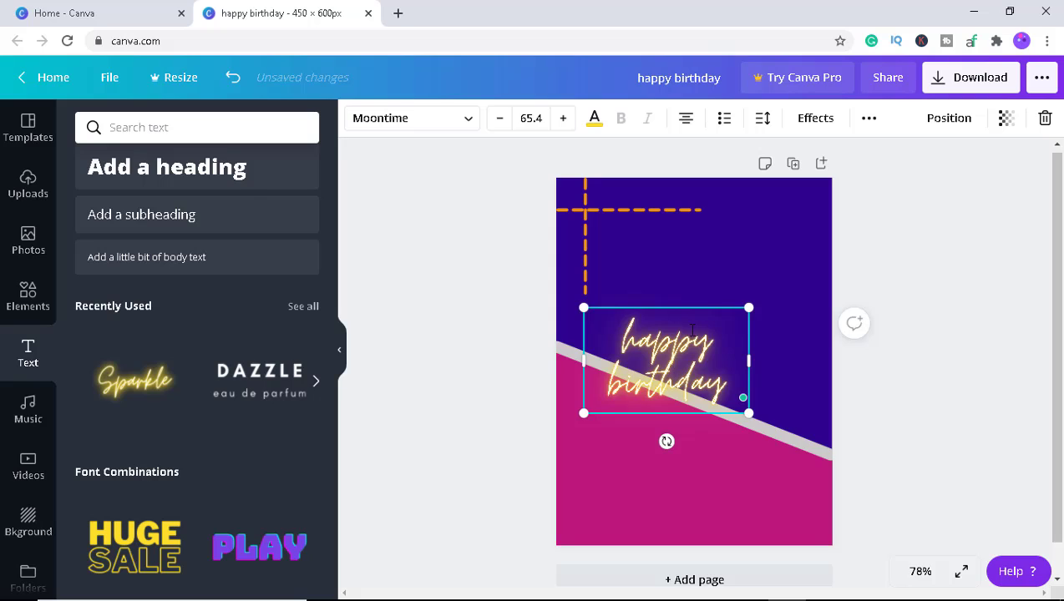
{"action": "left_click", "coordinate": [686, 366]}
Move the neon text up beside the dashed corner lines and scale it smaller.
{"action": "left_click_drag", "start_coordinate": [722, 413], "coordinate": [706, 318]}
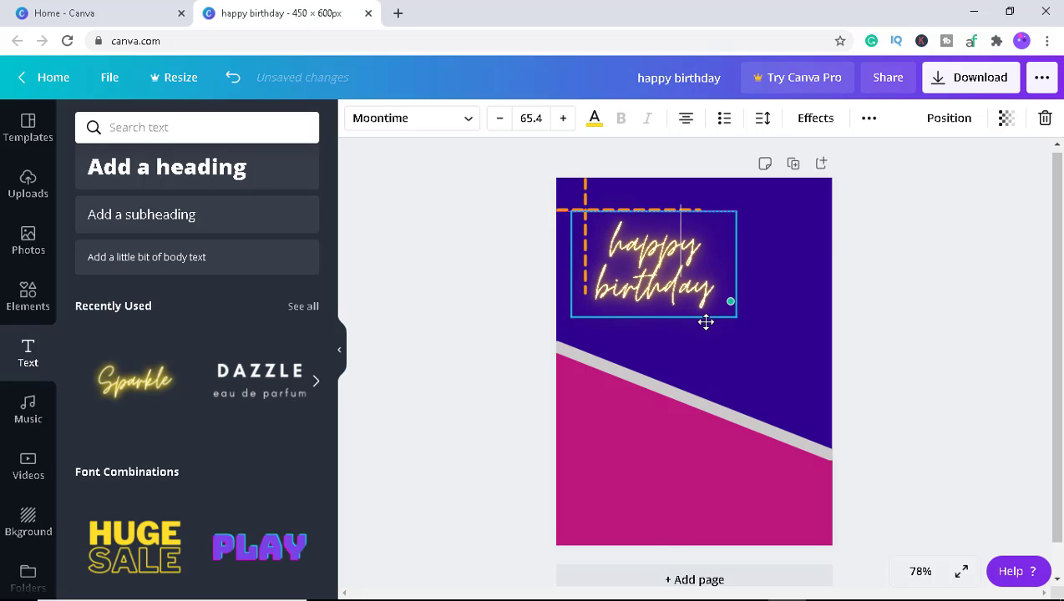
{"action": "left_click_drag", "start_coordinate": [736, 318], "coordinate": [710, 312]}
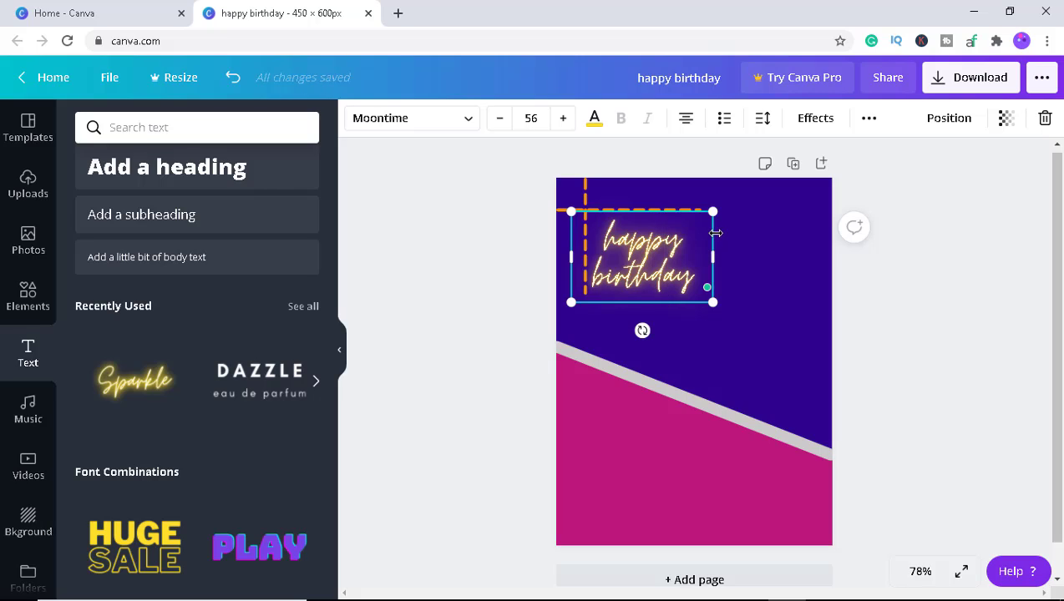
{"action": "left_click", "coordinate": [651, 241]}
{"action": "left_click_drag", "start_coordinate": [699, 256], "coordinate": [705, 274]}
{"action": "left_click", "coordinate": [704, 276]}
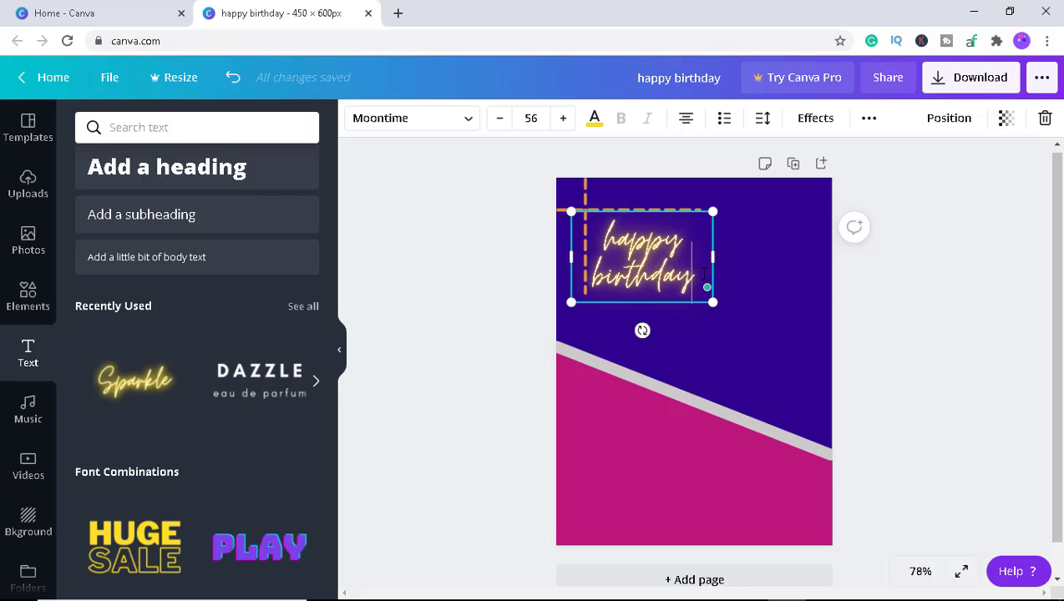
{"action": "left_click", "coordinate": [915, 294]}
{"action": "left_click", "coordinate": [673, 298]}
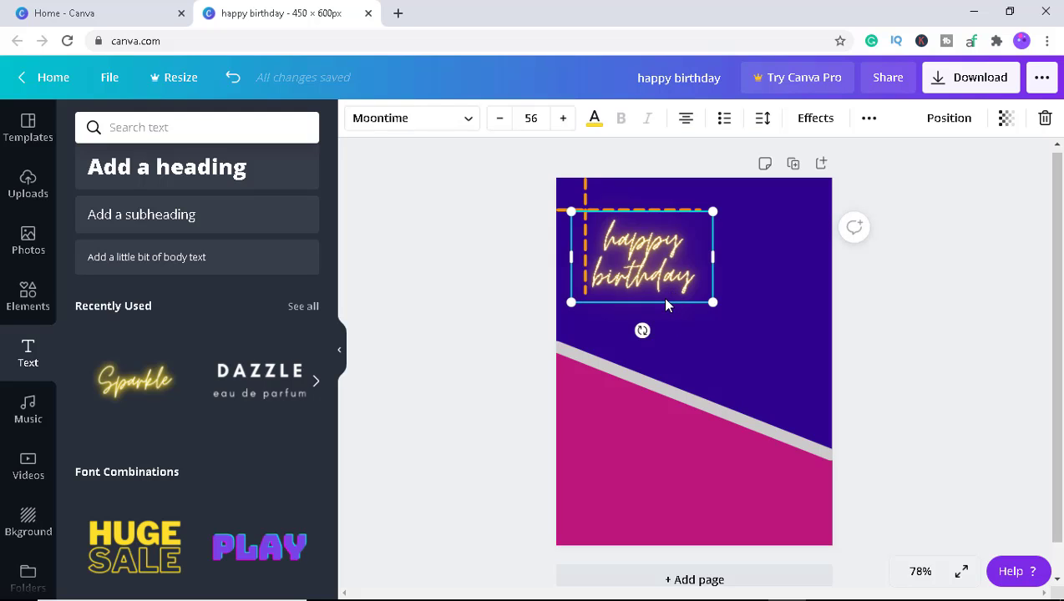
{"action": "left_click_drag", "start_coordinate": [665, 306], "coordinate": [712, 297]}
{"action": "left_click", "coordinate": [770, 324]}
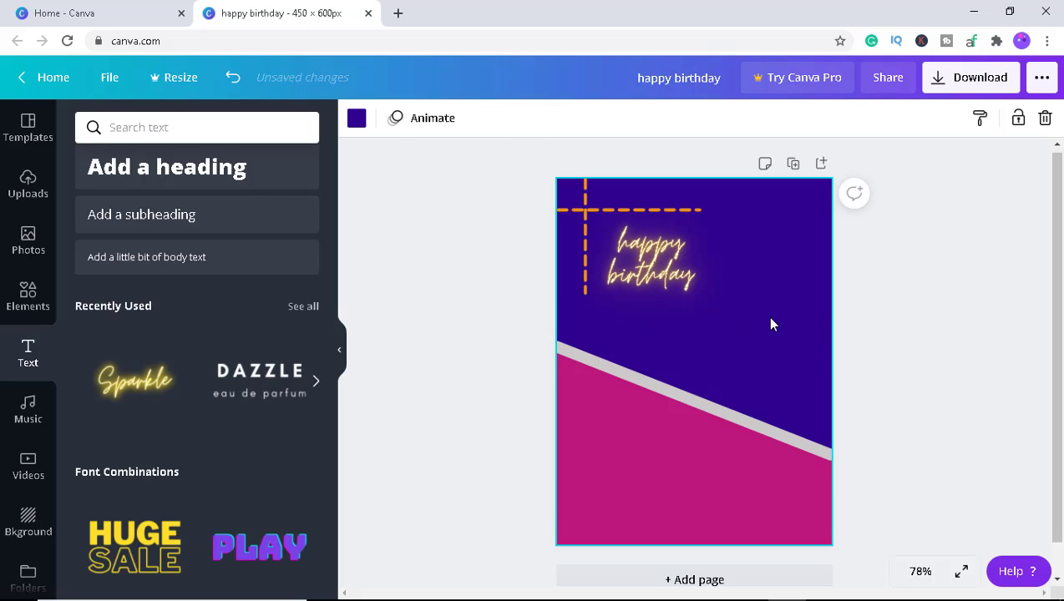
Nudge the neon text slightly down and enlarge it to font size 52.
{"action": "left_click_drag", "start_coordinate": [657, 271], "coordinate": [665, 276]}
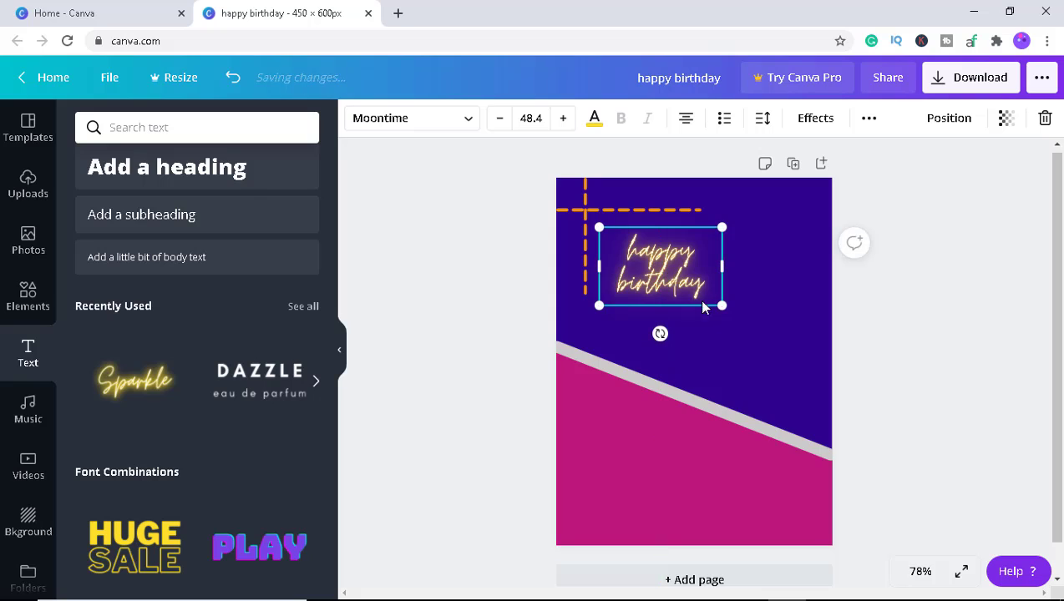
{"action": "left_click_drag", "start_coordinate": [723, 307], "coordinate": [727, 320]}
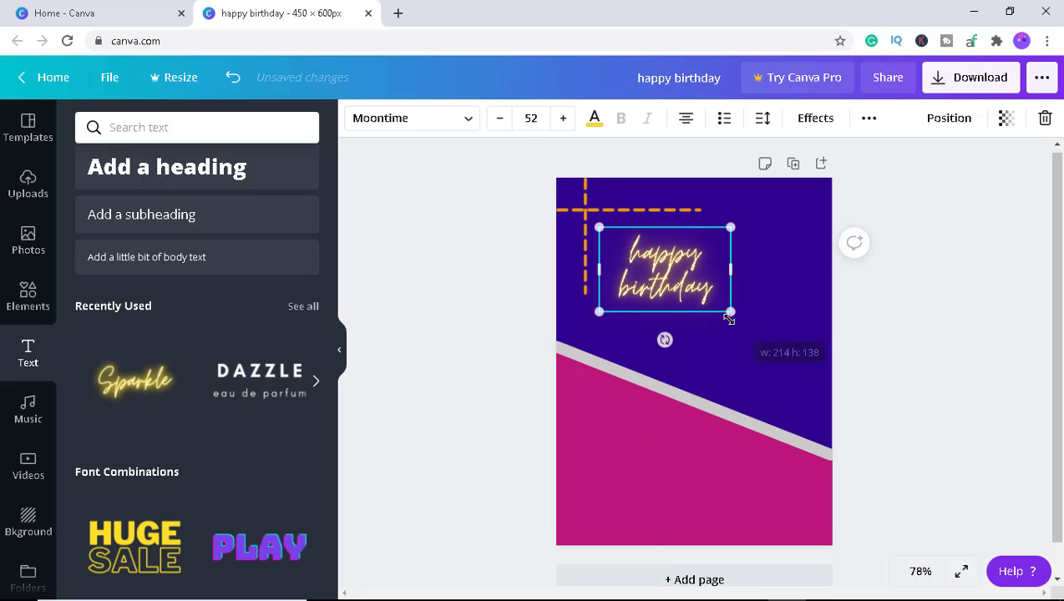
{"action": "left_click", "coordinate": [519, 300]}
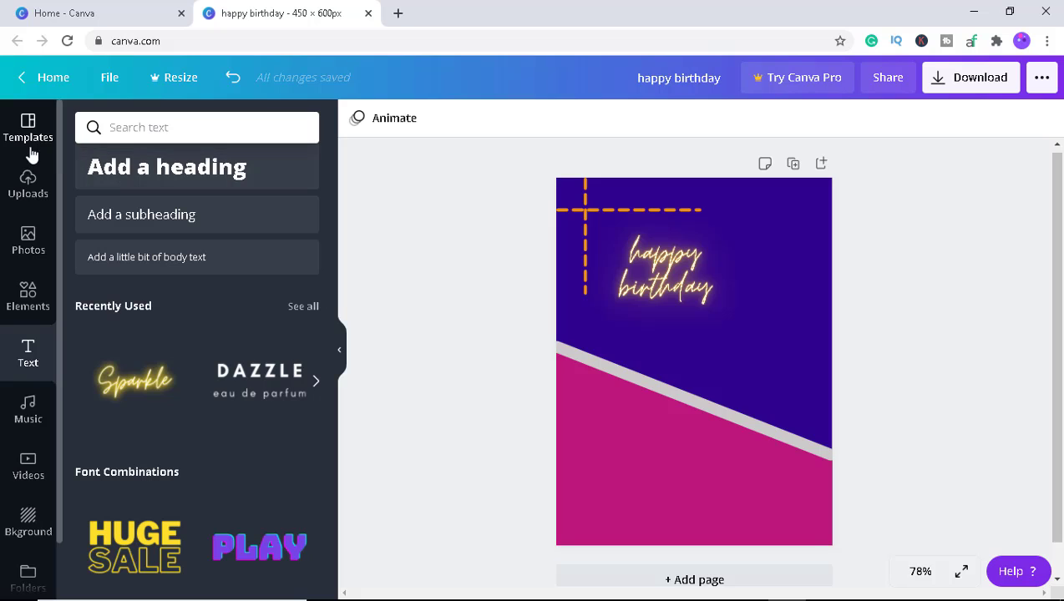
Upload images-removebg-preview.png from the Downloads folder, searching it by 'image remove'.
{"action": "left_click", "coordinate": [28, 186]}
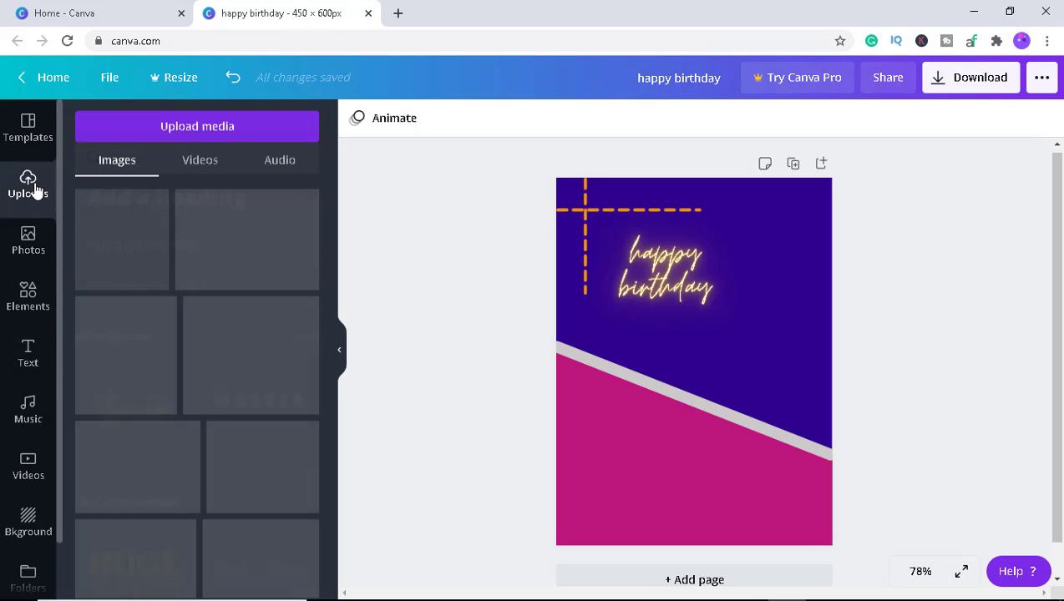
{"action": "left_click", "coordinate": [209, 136]}
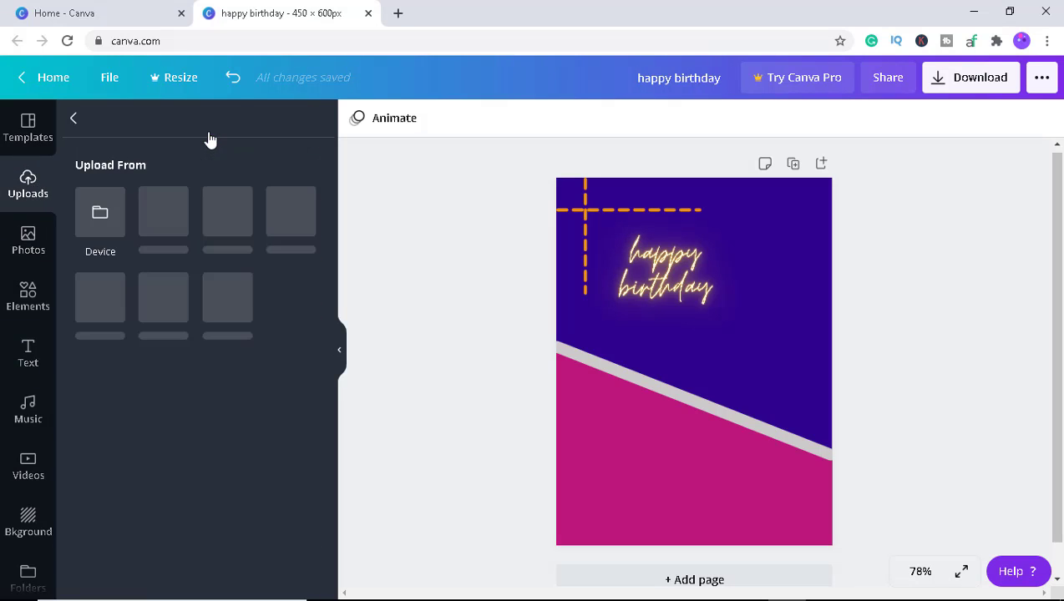
{"action": "left_click", "coordinate": [108, 218]}
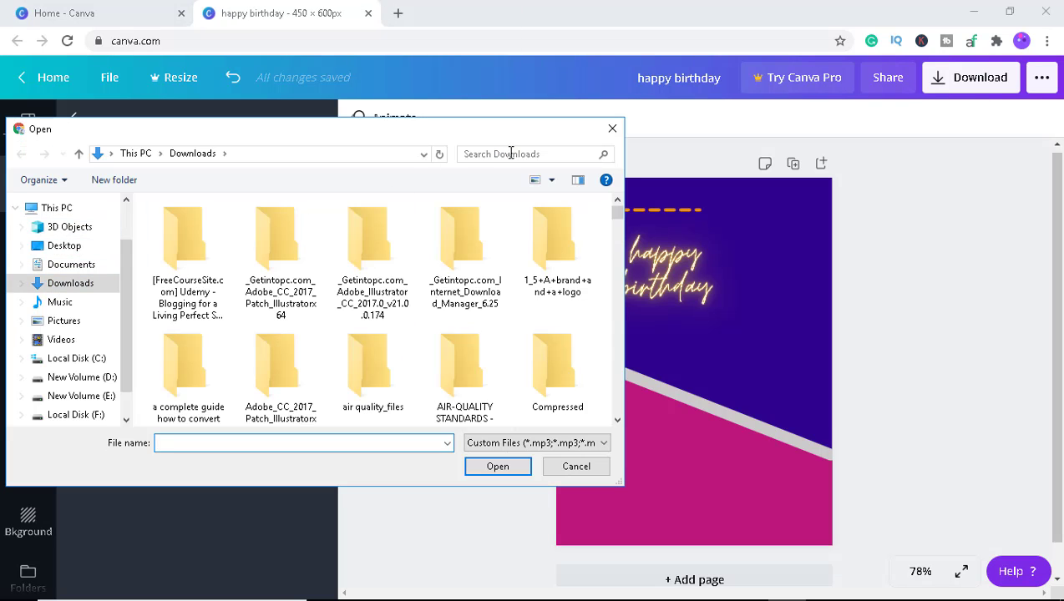
{"action": "left_click", "coordinate": [489, 156]}
{"action": "left_click", "coordinate": [473, 157]}
{"action": "left_click", "coordinate": [472, 175]}
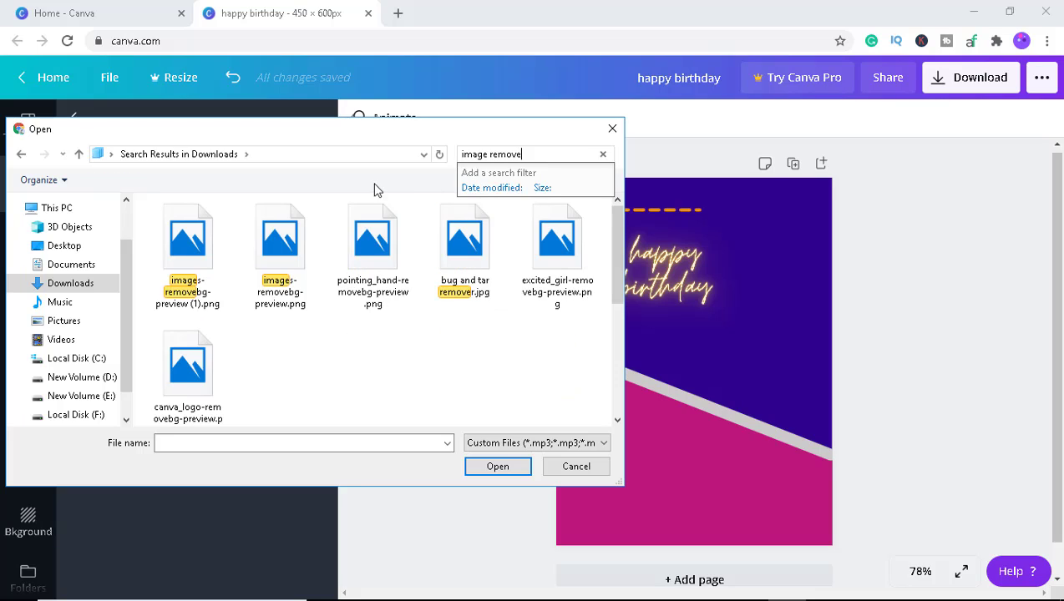
{"action": "left_click", "coordinate": [282, 241]}
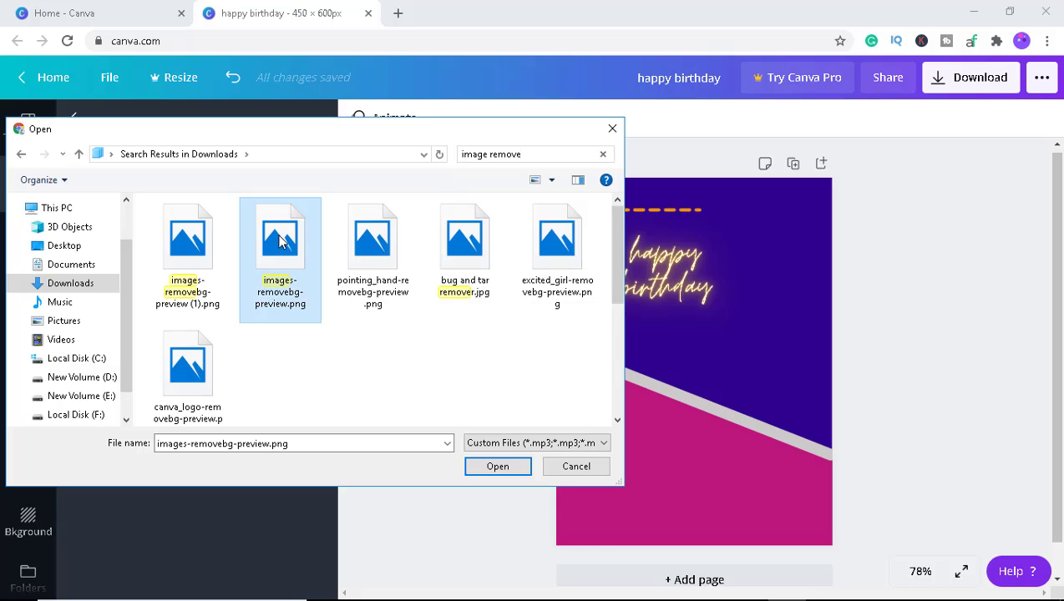
{"action": "left_click", "coordinate": [498, 467]}
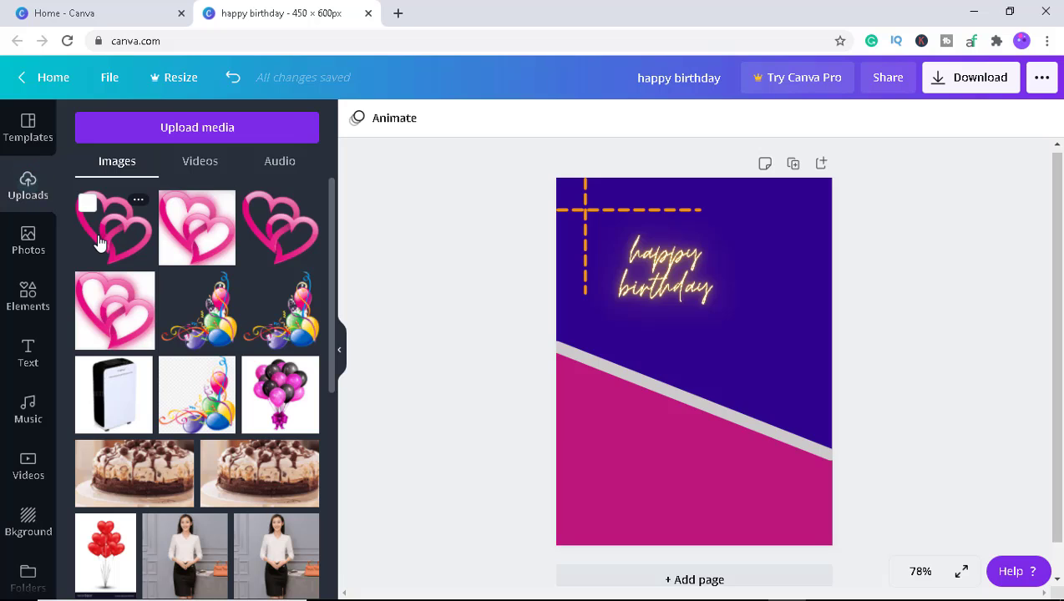
Add the uploaded pink double-hearts image to the page and scale it down.
{"action": "left_click", "coordinate": [117, 236]}
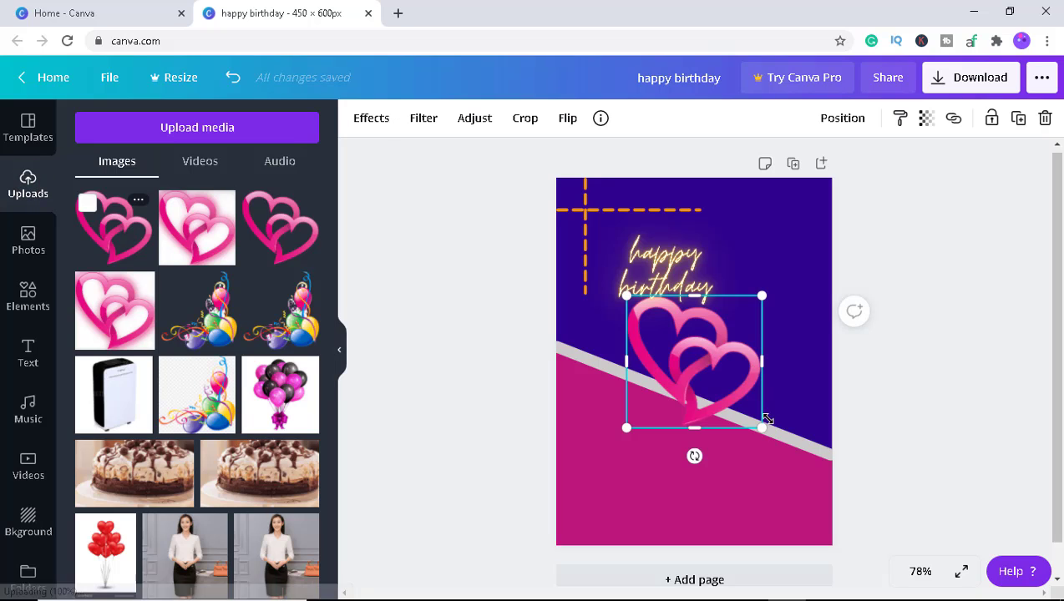
{"action": "left_click_drag", "start_coordinate": [762, 427], "coordinate": [695, 361]}
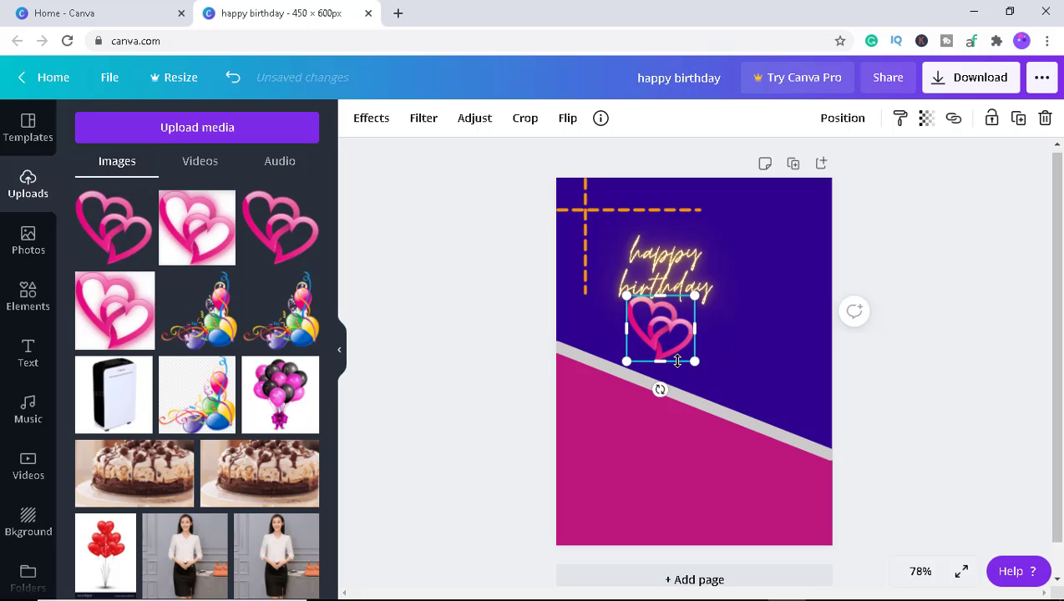
{"action": "left_click", "coordinate": [746, 346]}
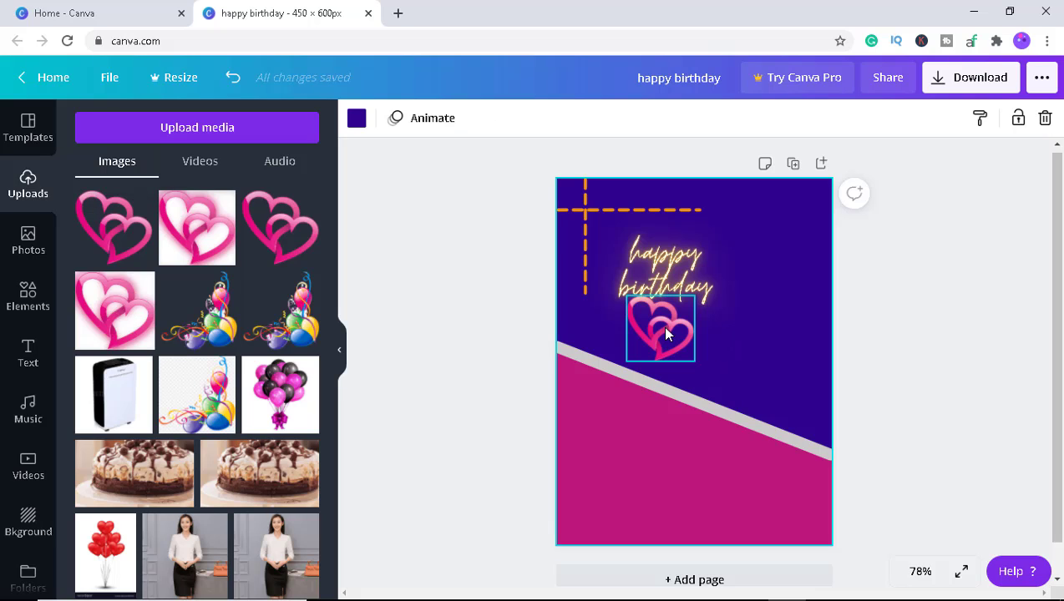
Move the hearts image into the page's top-right corner.
{"action": "left_click_drag", "start_coordinate": [663, 325], "coordinate": [590, 209]}
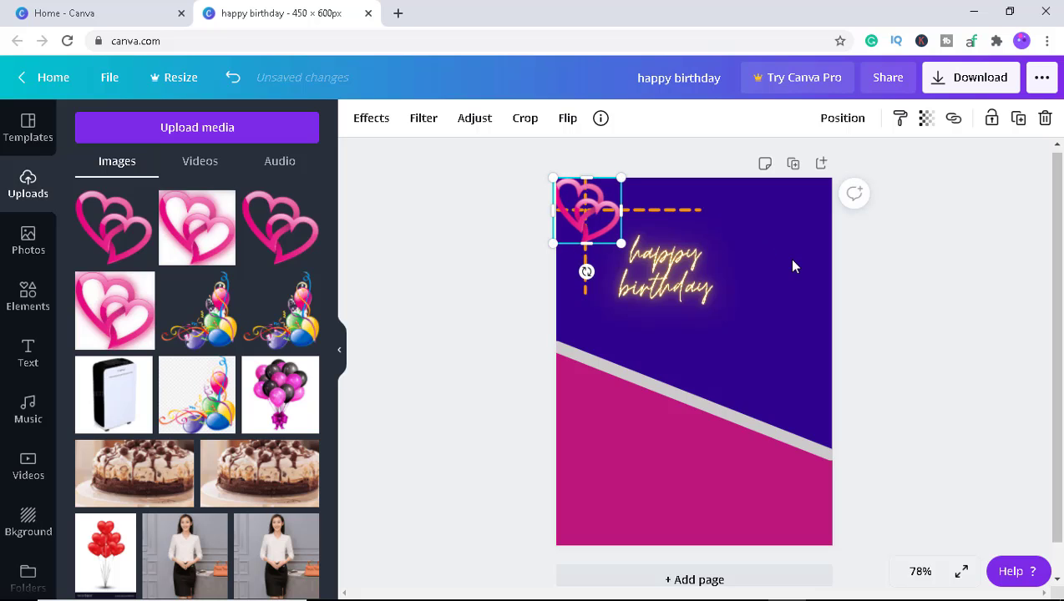
{"action": "left_click", "coordinate": [760, 250]}
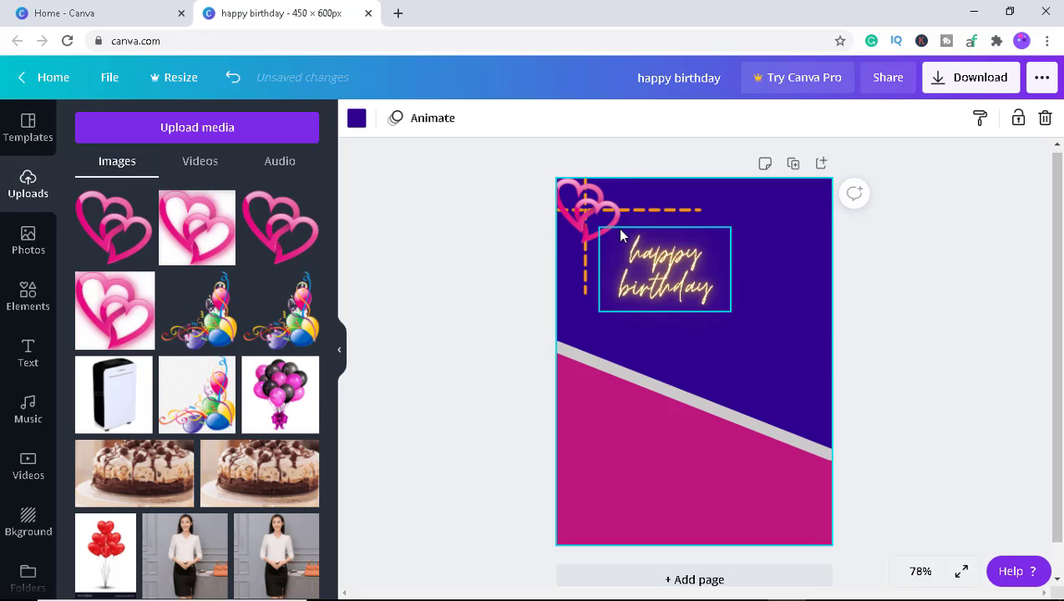
{"action": "left_click", "coordinate": [587, 213]}
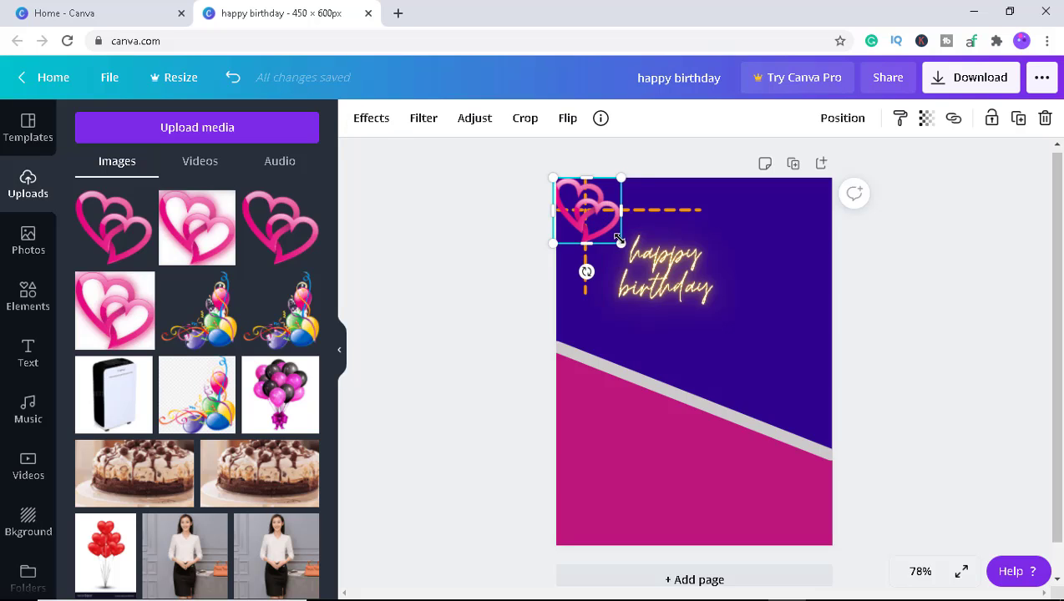
{"action": "left_click_drag", "start_coordinate": [623, 244], "coordinate": [623, 244]}
{"action": "left_click", "coordinate": [762, 243]}
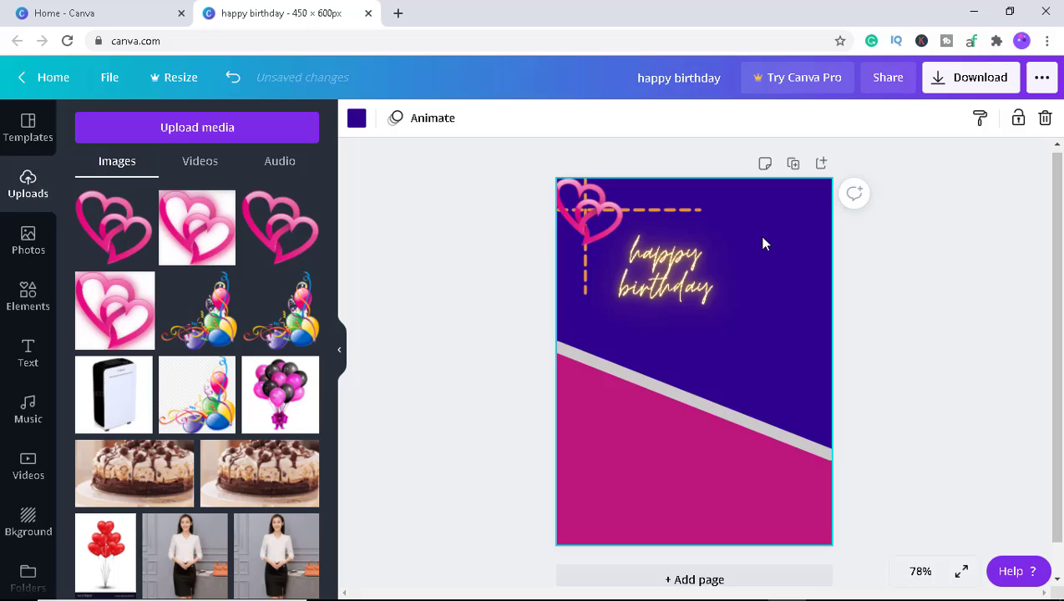
{"action": "left_click_drag", "start_coordinate": [598, 215], "coordinate": [791, 222]}
Shorten the vertical dashed line to start at the horizontal one and trim the horizontal line's right end.
{"action": "left_click", "coordinate": [584, 195]}
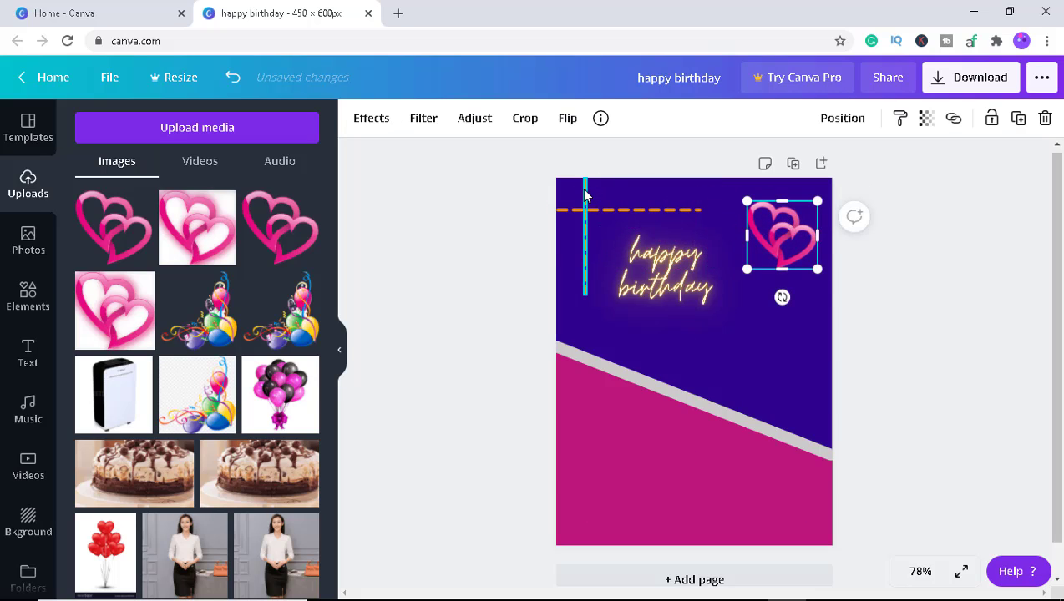
{"action": "left_click_drag", "start_coordinate": [585, 177], "coordinate": [585, 210]}
{"action": "left_click", "coordinate": [557, 209]}
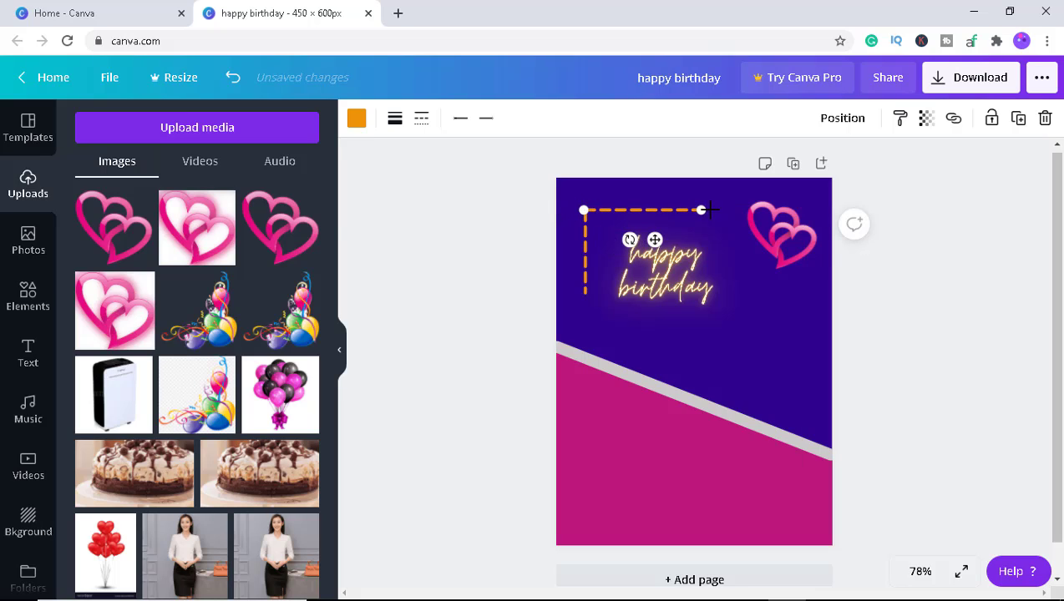
{"action": "mouse_move", "coordinate": [701, 209]}
{"action": "left_mouse_down"}
{"action": "mouse_move", "coordinate": [675, 210]}
{"action": "mouse_move", "coordinate": [695, 209]}
{"action": "left_mouse_up"}
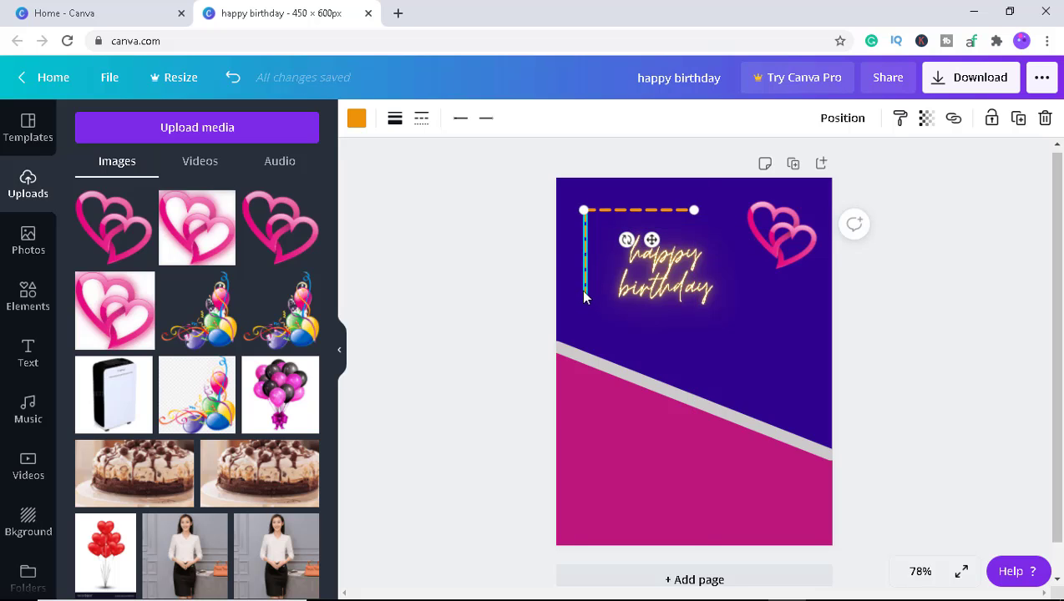
Extend the vertical dashed line slightly and move the hearts image into the page's top-left corner over the lines.
{"action": "left_click", "coordinate": [584, 288]}
{"action": "left_click_drag", "start_coordinate": [584, 294], "coordinate": [585, 305]}
{"action": "left_click_drag", "start_coordinate": [796, 241], "coordinate": [599, 211]}
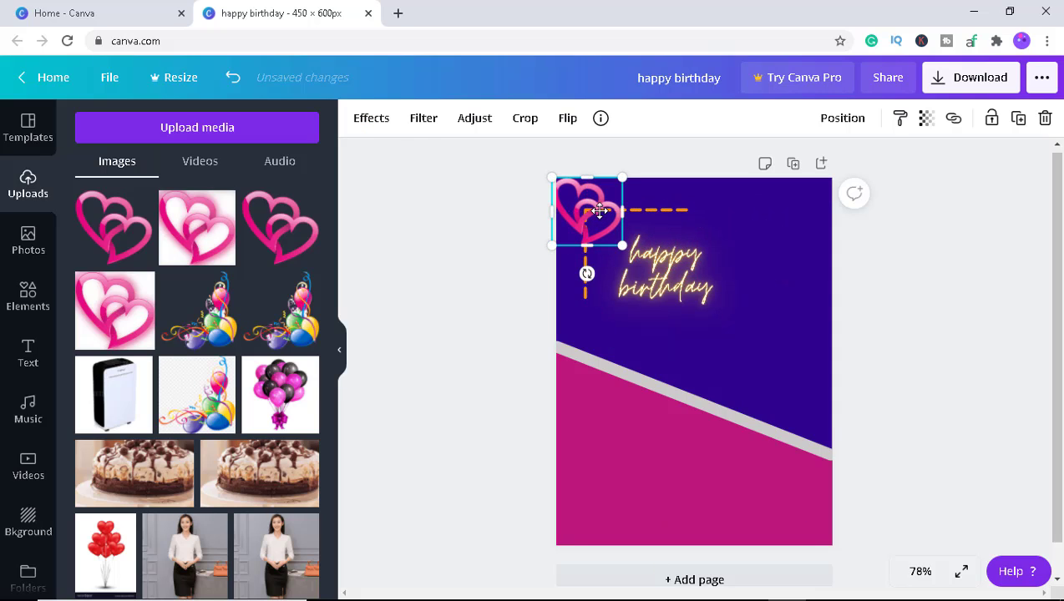
{"action": "left_click", "coordinate": [736, 250]}
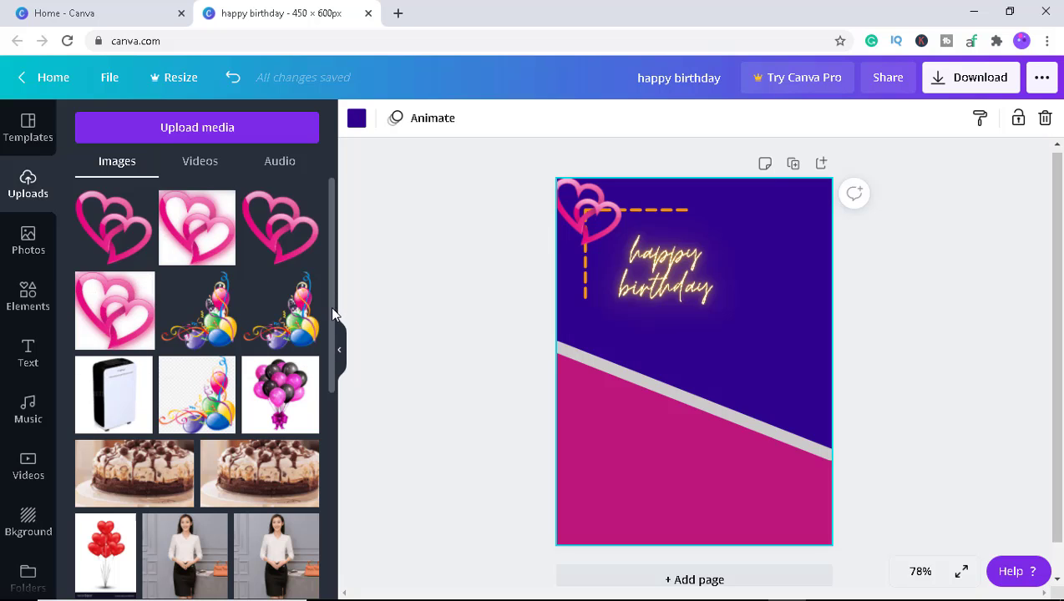
Add the uploaded balloons-and-streamers image to the page and rotate it.
{"action": "mouse_move", "coordinate": [332, 308]}
{"action": "left_mouse_down"}
{"action": "mouse_move", "coordinate": [329, 376]}
{"action": "mouse_move", "coordinate": [331, 290]}
{"action": "left_mouse_up"}
{"action": "left_click", "coordinate": [209, 320]}
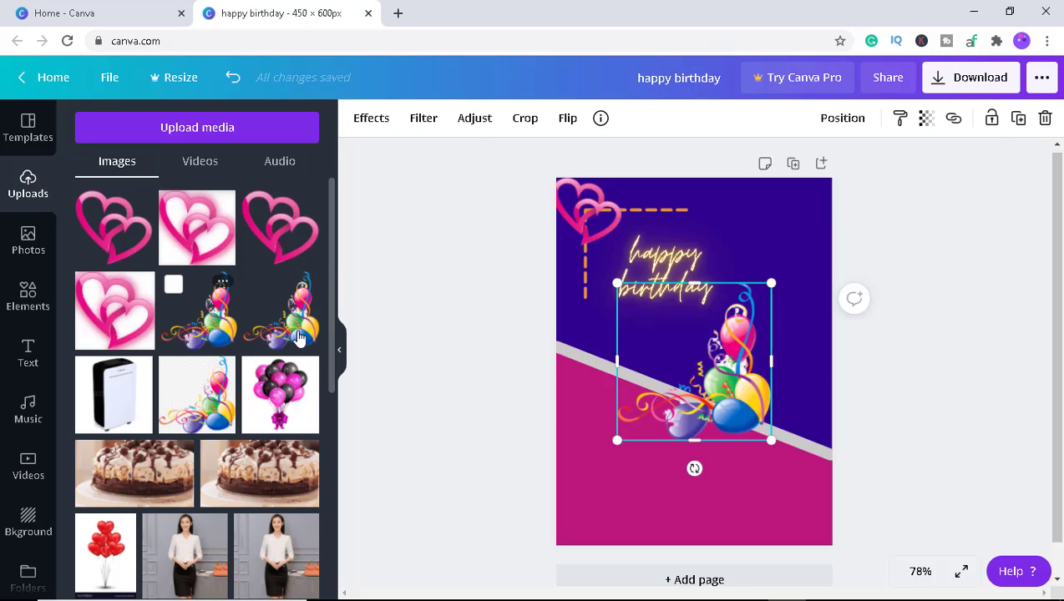
{"action": "left_click_drag", "start_coordinate": [694, 469], "coordinate": [588, 349]}
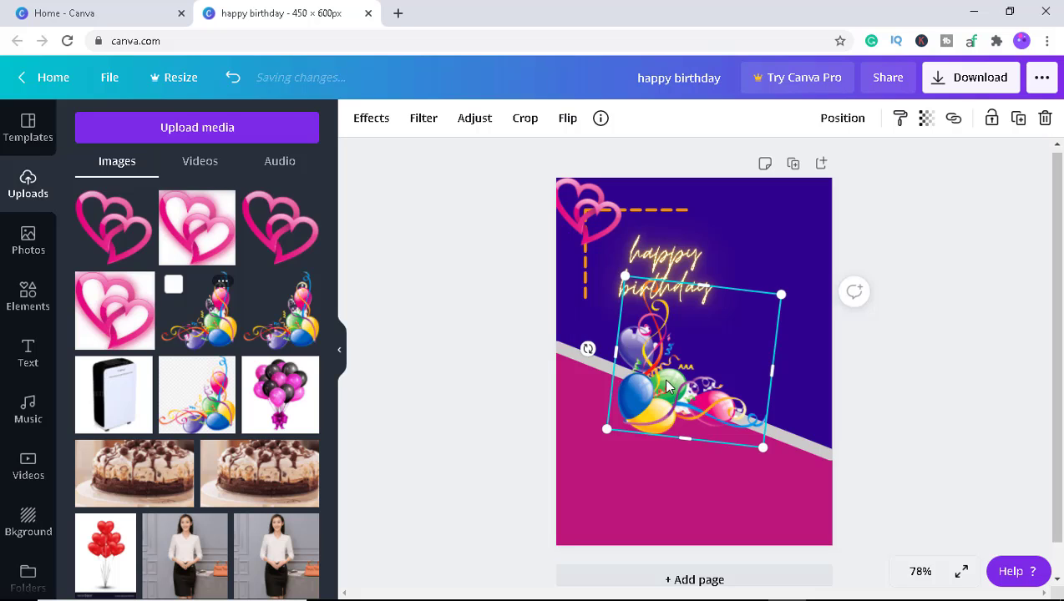
Move the balloons image into the bottom-left corner and enlarge it to fill the pink area.
{"action": "left_click_drag", "start_coordinate": [666, 381], "coordinate": [611, 493]}
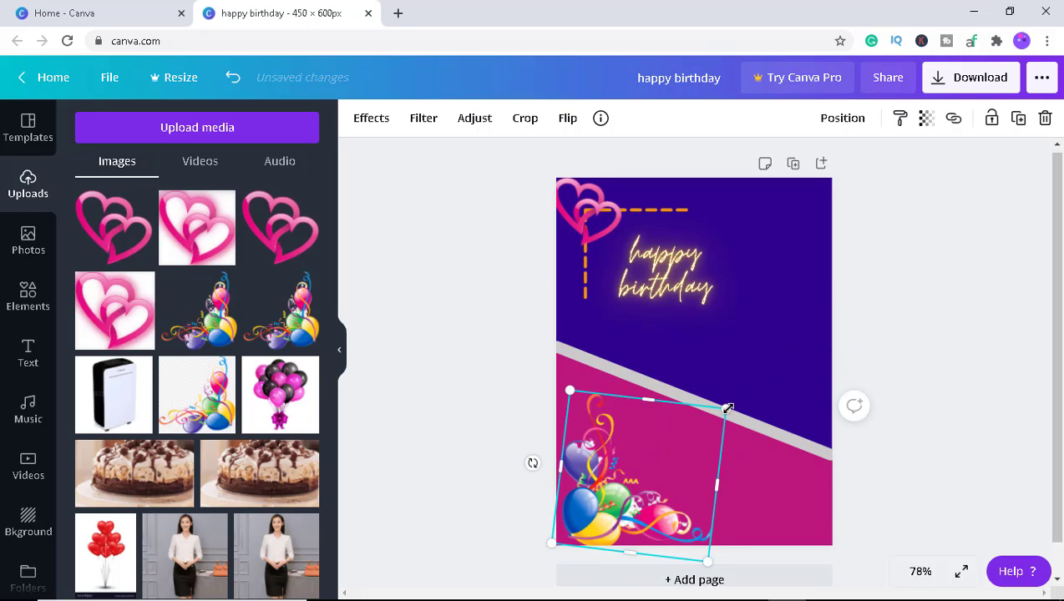
{"action": "left_click_drag", "start_coordinate": [726, 408], "coordinate": [745, 369]}
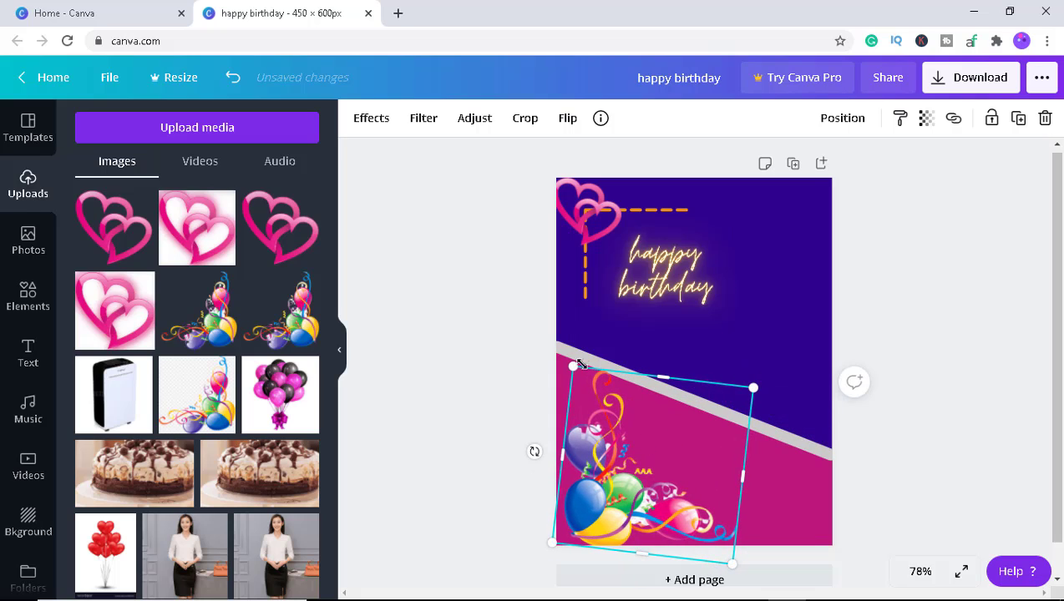
{"action": "mouse_move", "coordinate": [573, 365]}
{"action": "left_mouse_down"}
{"action": "mouse_move", "coordinate": [545, 365]}
{"action": "mouse_move", "coordinate": [561, 356]}
{"action": "left_mouse_up"}
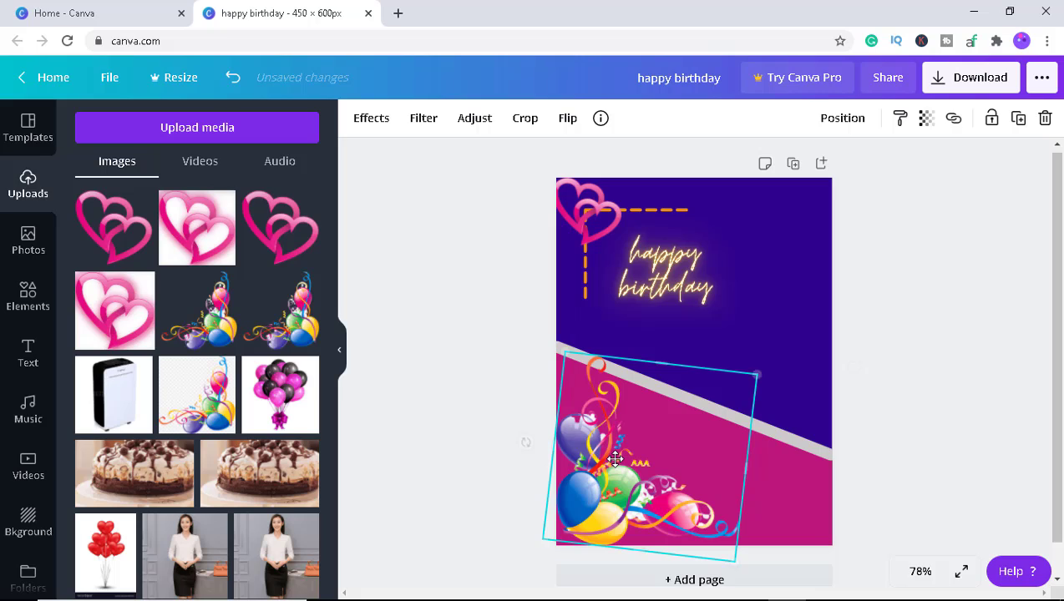
{"action": "left_click", "coordinate": [819, 349]}
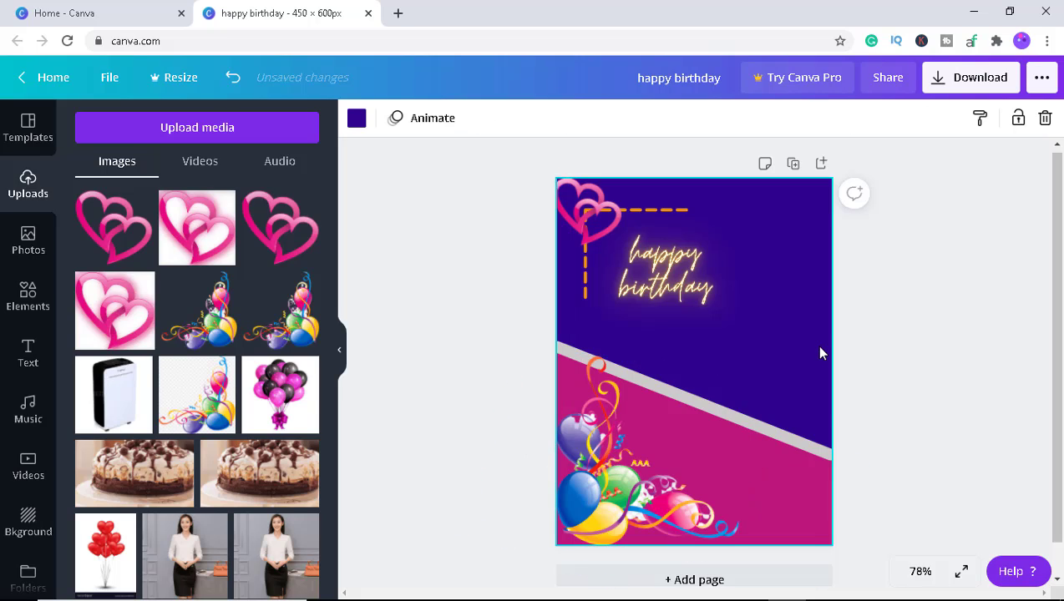
{"action": "left_click", "coordinate": [890, 318]}
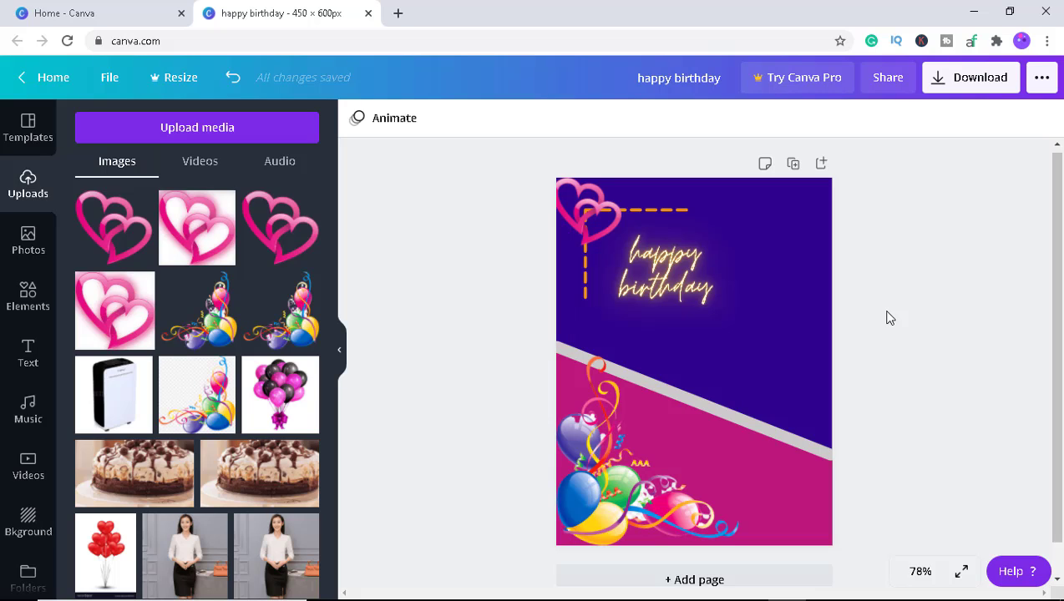
Add a square landscape frame from the Elements Frames collection to the page.
{"action": "left_click", "coordinate": [30, 297]}
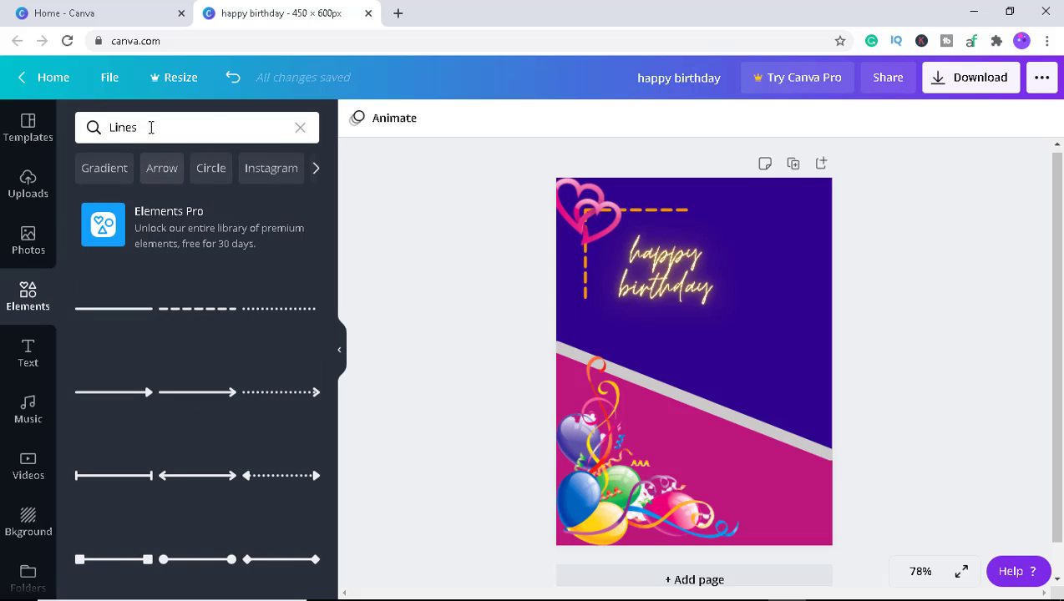
{"action": "left_click", "coordinate": [303, 126]}
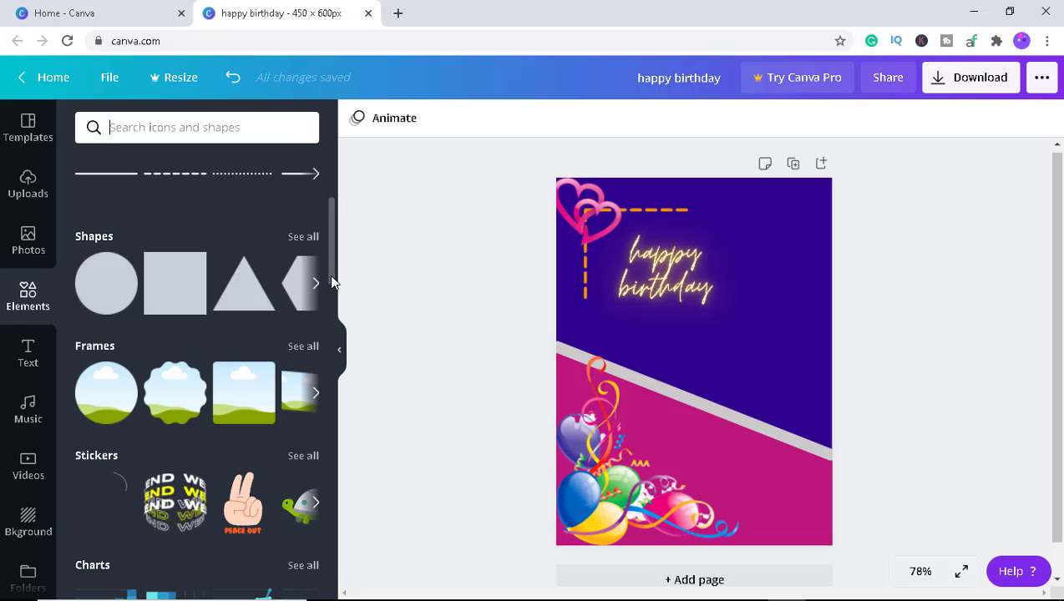
{"action": "scroll", "coordinate": [330, 278], "scroll_direction": "down", "scroll_amount": 1}
{"action": "left_click", "coordinate": [95, 308]}
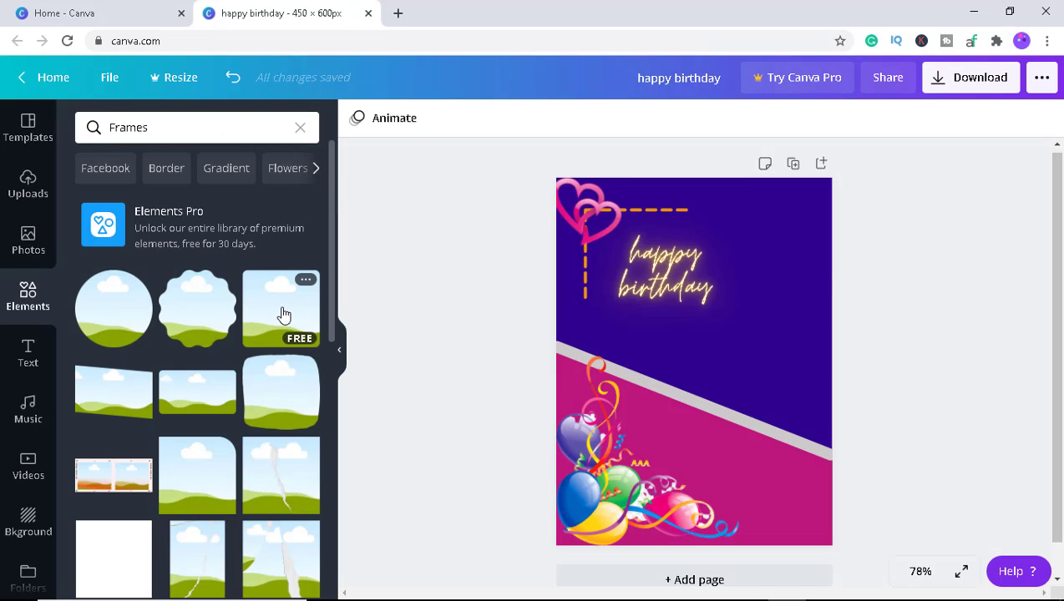
{"action": "left_click", "coordinate": [280, 313]}
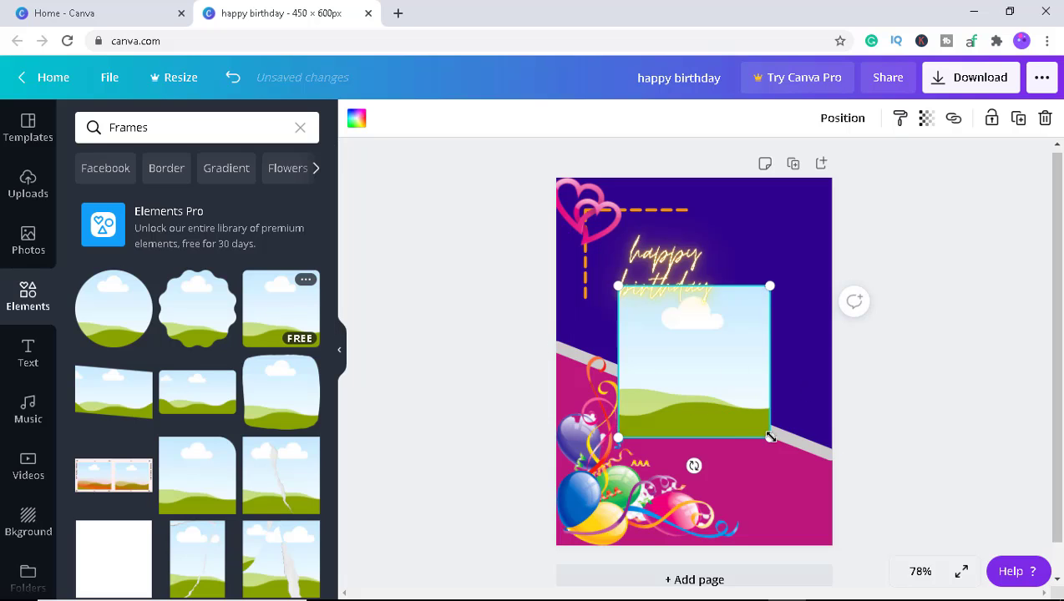
Shrink the frame, move it beside the 'happy birthday' text and rotate it into a diamond.
{"action": "left_click_drag", "start_coordinate": [771, 435], "coordinate": [725, 341]}
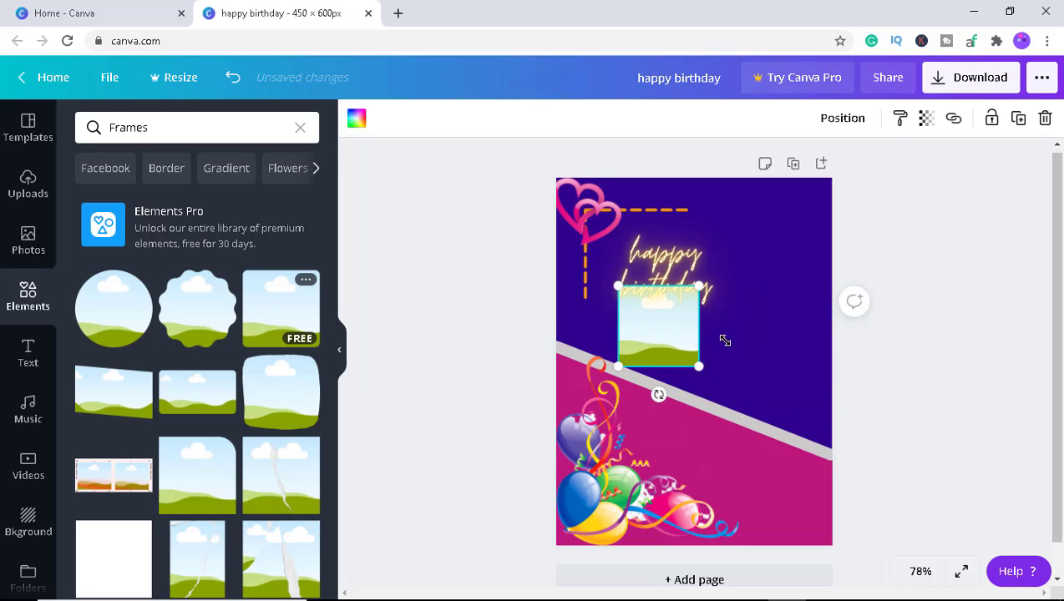
{"action": "left_click_drag", "start_coordinate": [659, 344], "coordinate": [761, 304]}
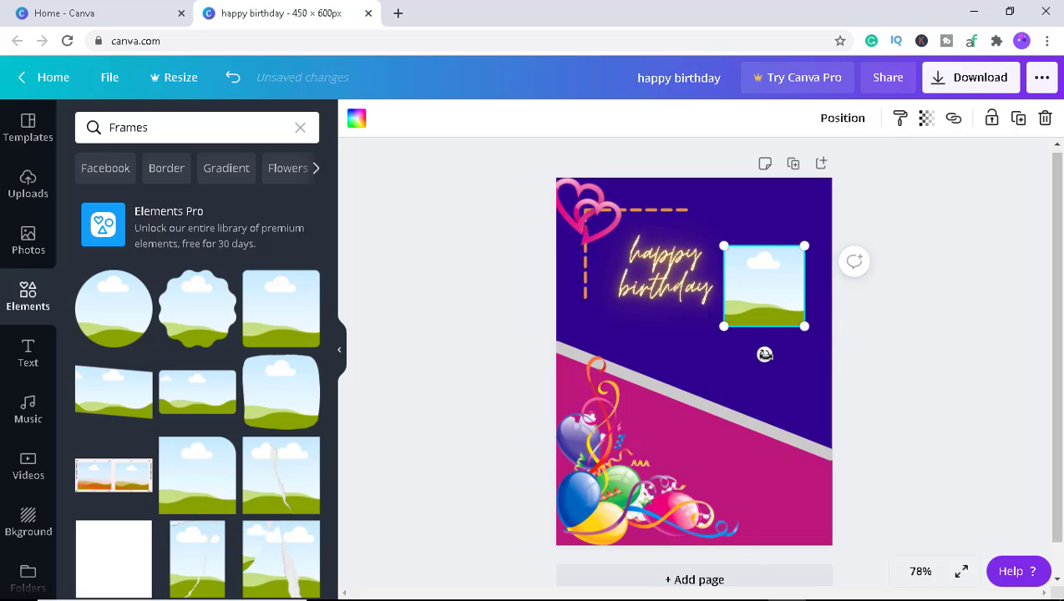
{"action": "left_click_drag", "start_coordinate": [764, 354], "coordinate": [802, 317]}
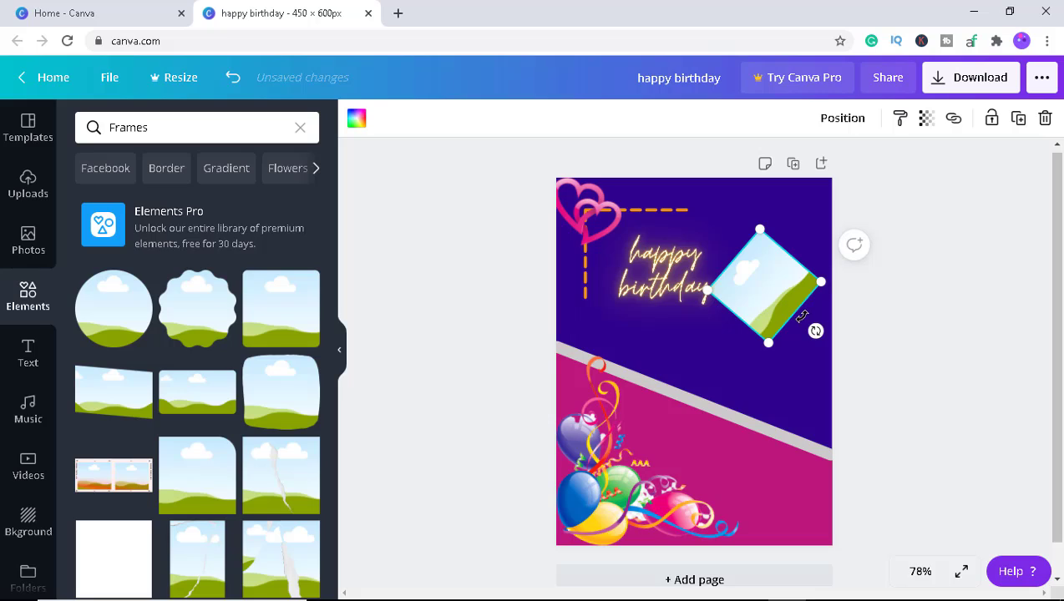
Bring the diamond frame forward a layer and reposition it beside the 'happy birthday' text.
{"action": "left_click", "coordinate": [844, 117]}
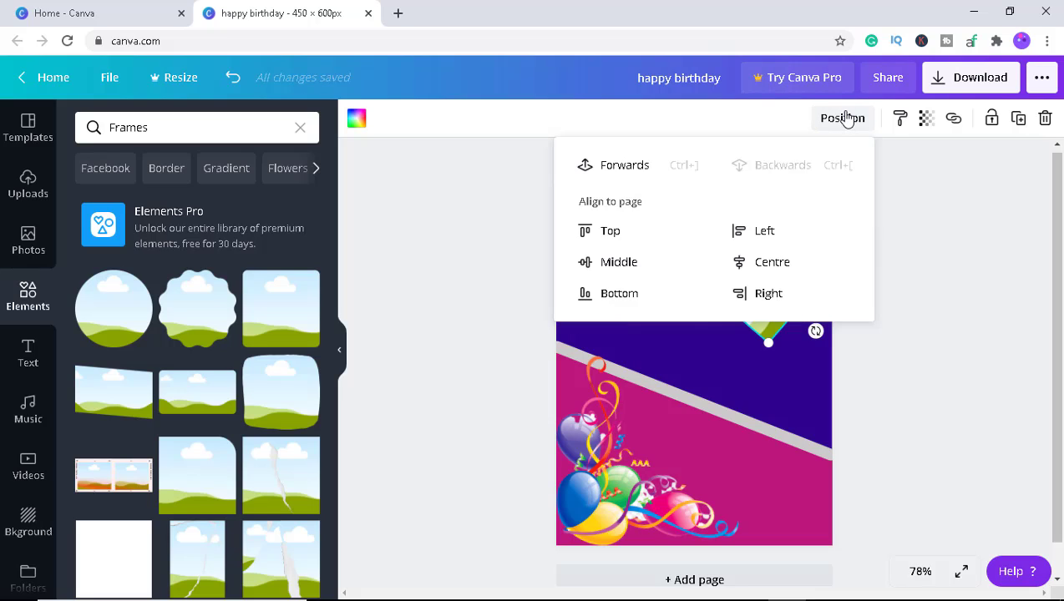
{"action": "left_click", "coordinate": [621, 169]}
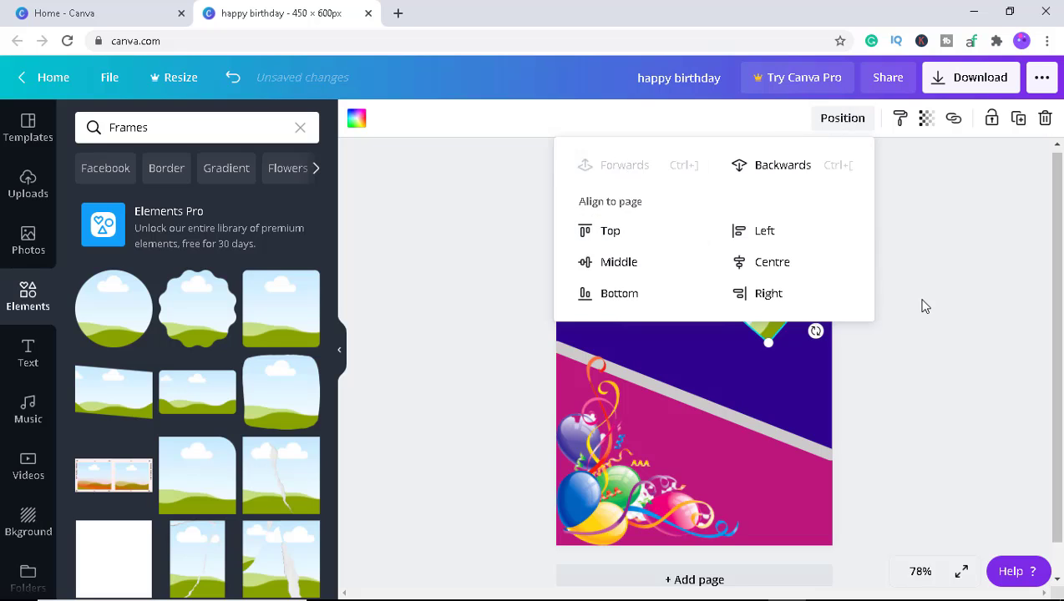
{"action": "left_click", "coordinate": [790, 167]}
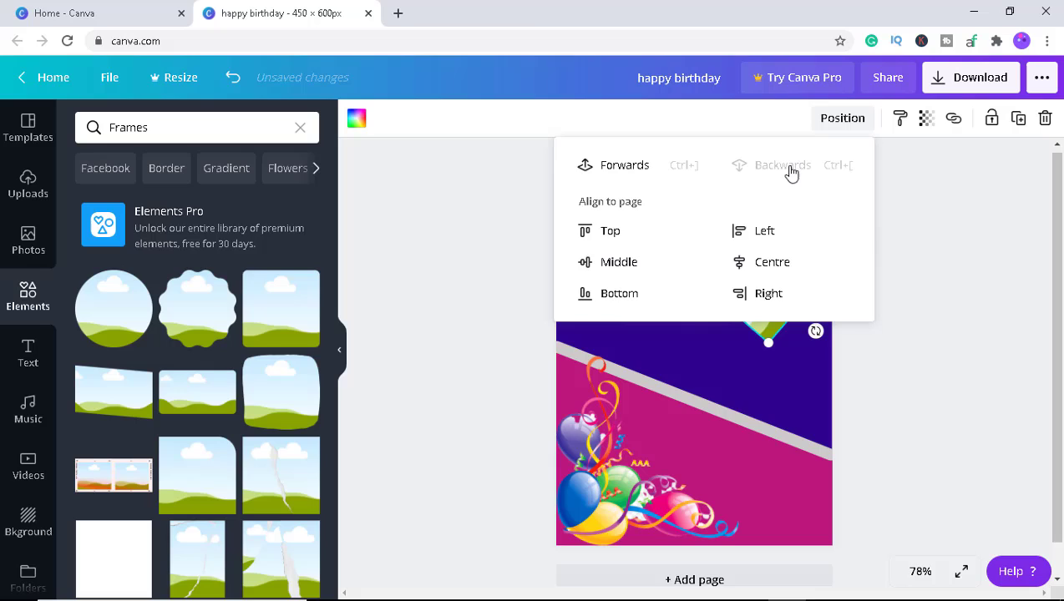
{"action": "left_click", "coordinate": [619, 237]}
{"action": "left_click", "coordinate": [758, 232]}
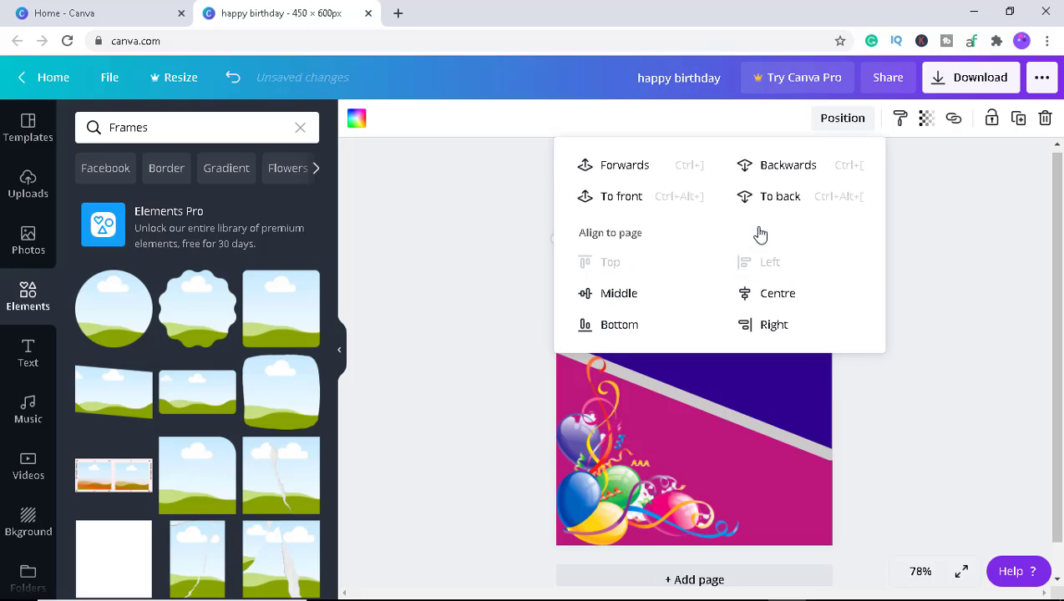
{"action": "left_click", "coordinate": [627, 167]}
{"action": "left_click", "coordinate": [948, 348]}
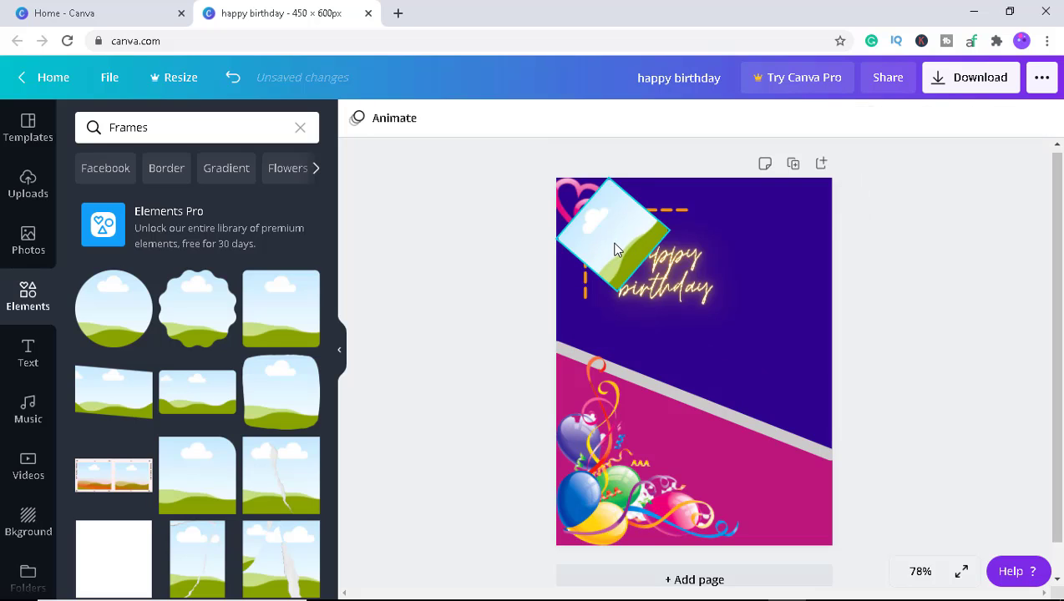
{"action": "left_click_drag", "start_coordinate": [616, 251], "coordinate": [772, 295]}
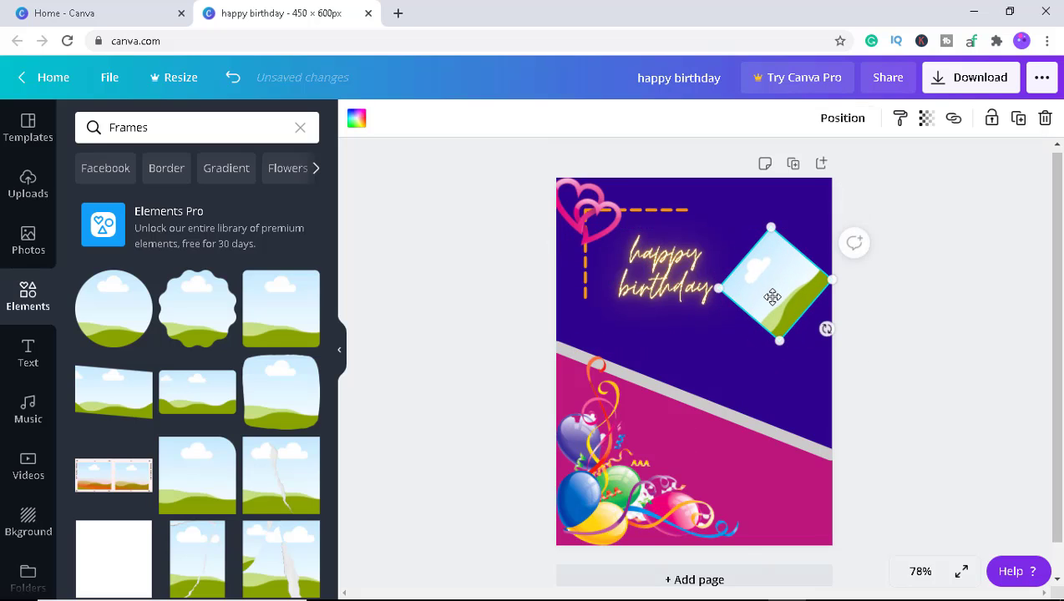
Try lowering the frame's transparency to 66 and reset it to 100.
{"action": "left_click", "coordinate": [902, 122]}
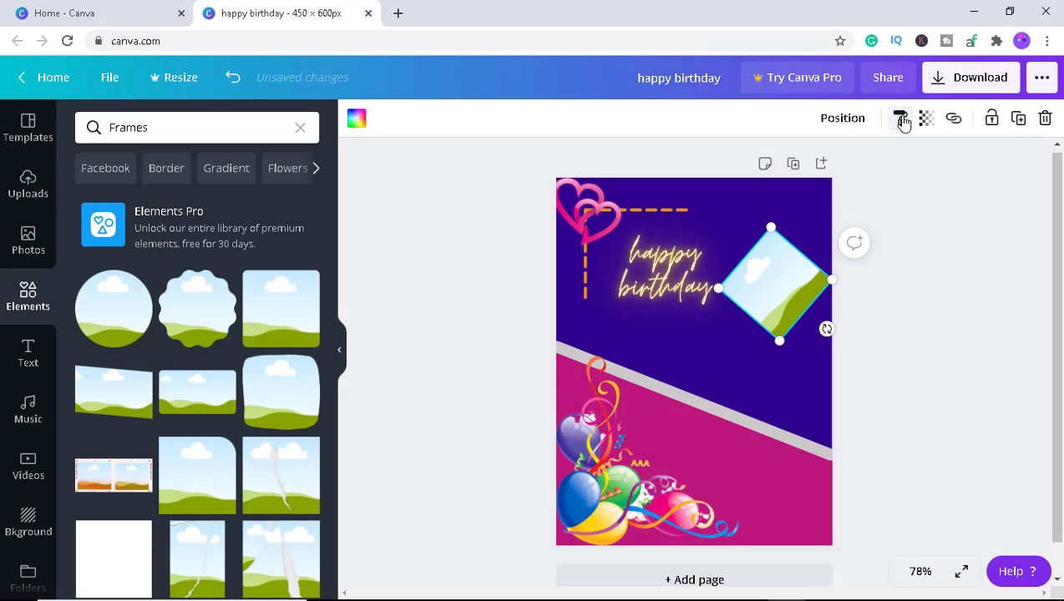
{"action": "left_click", "coordinate": [926, 118]}
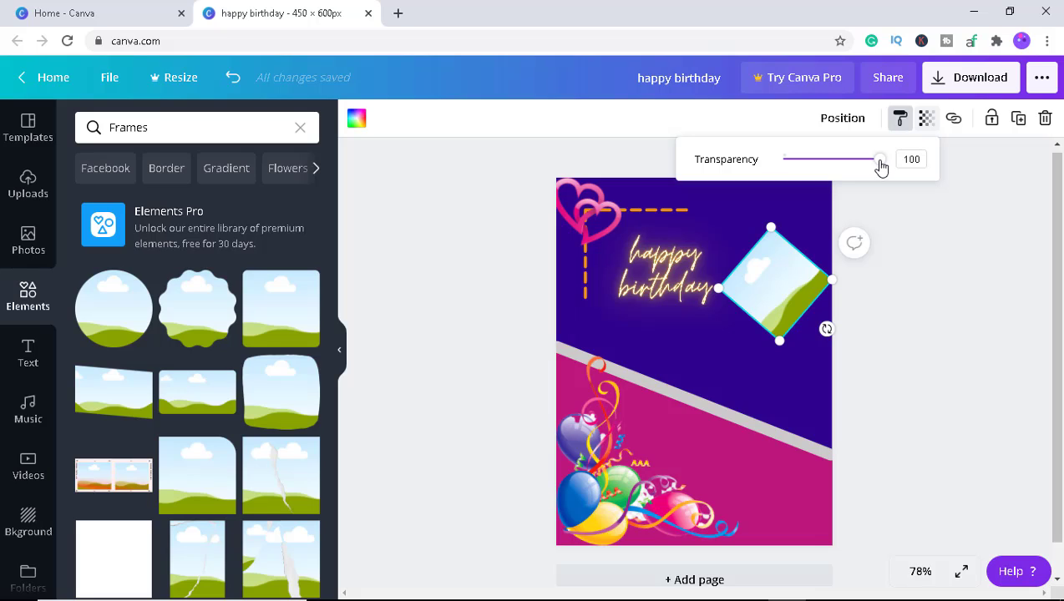
{"action": "left_click_drag", "start_coordinate": [881, 167], "coordinate": [848, 167]}
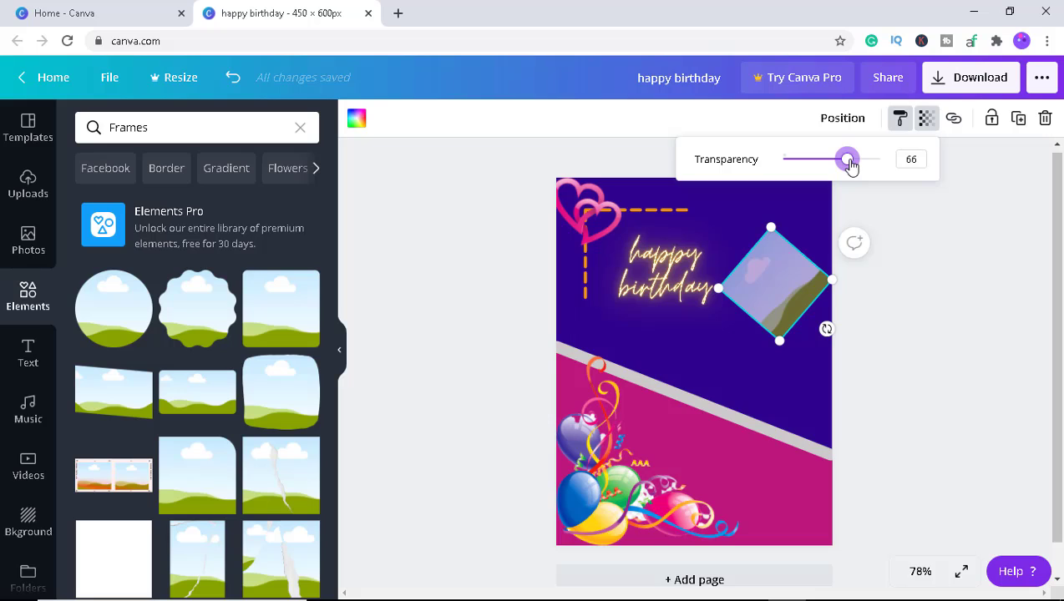
{"action": "left_click_drag", "start_coordinate": [848, 163], "coordinate": [891, 163]}
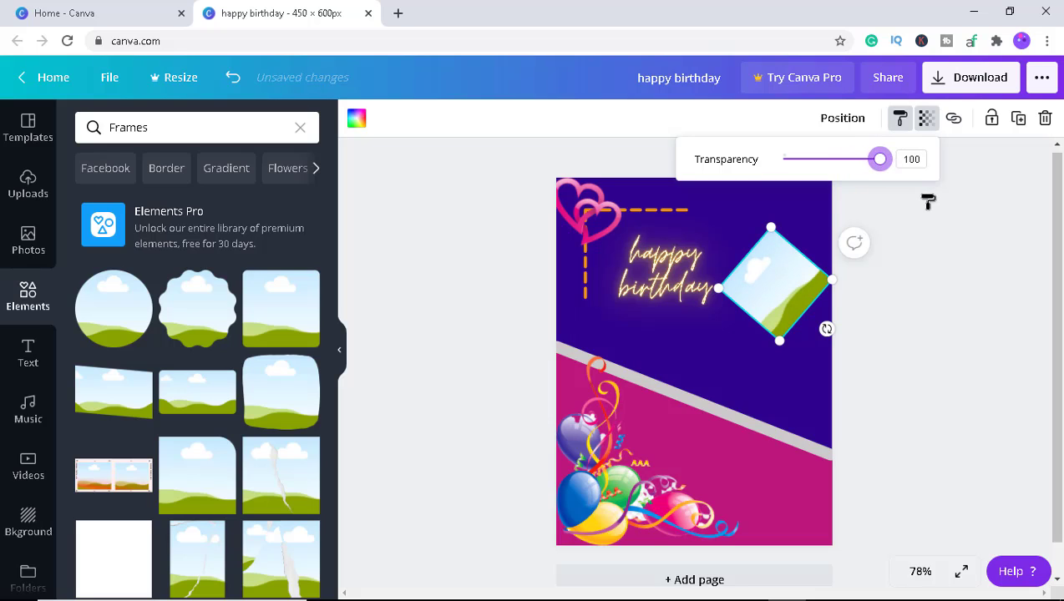
{"action": "left_click", "coordinate": [866, 299]}
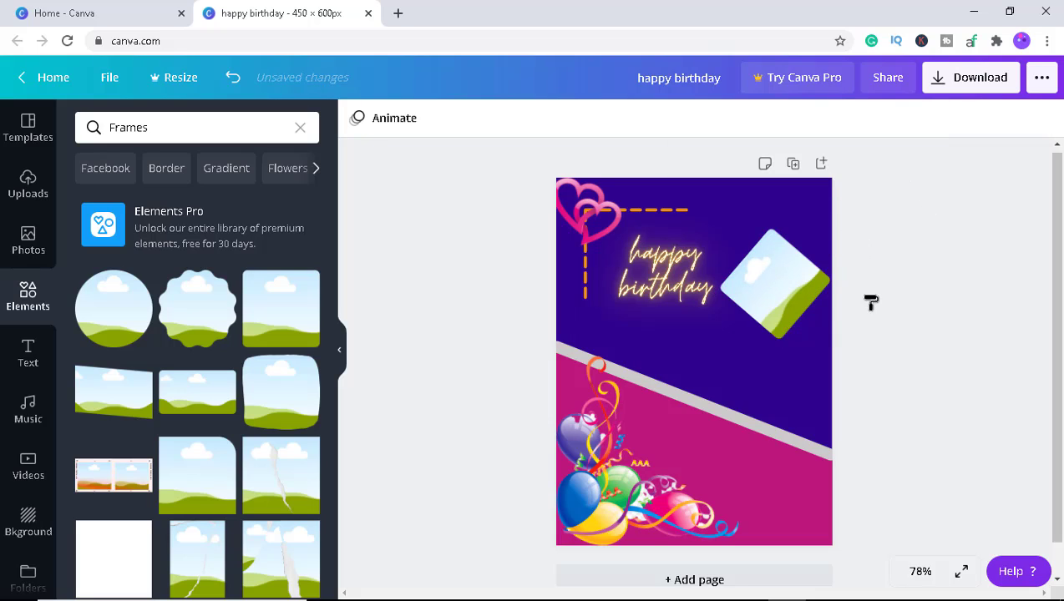
{"action": "left_click", "coordinate": [795, 276]}
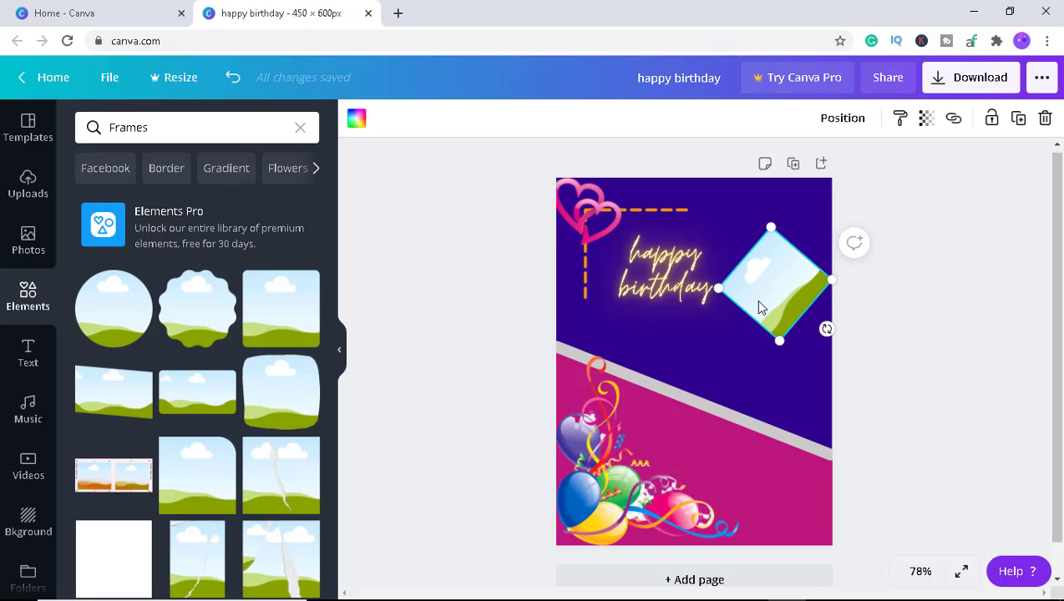
Duplicate the diamond frame and place the copy just below, overlapping the original.
{"action": "key", "text": "ctrl+d"}
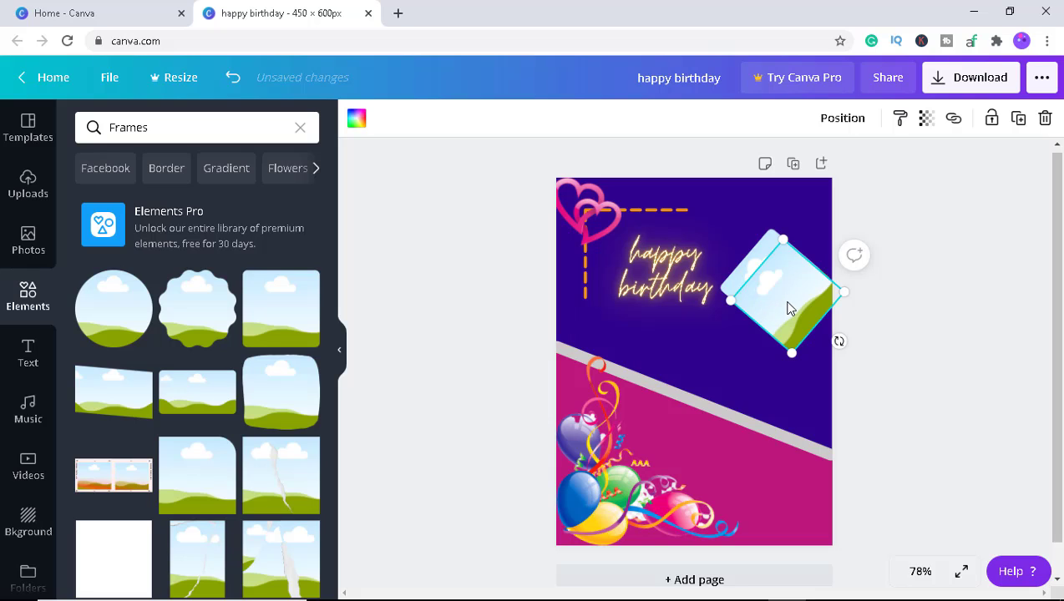
{"action": "left_click_drag", "start_coordinate": [784, 302], "coordinate": [785, 360]}
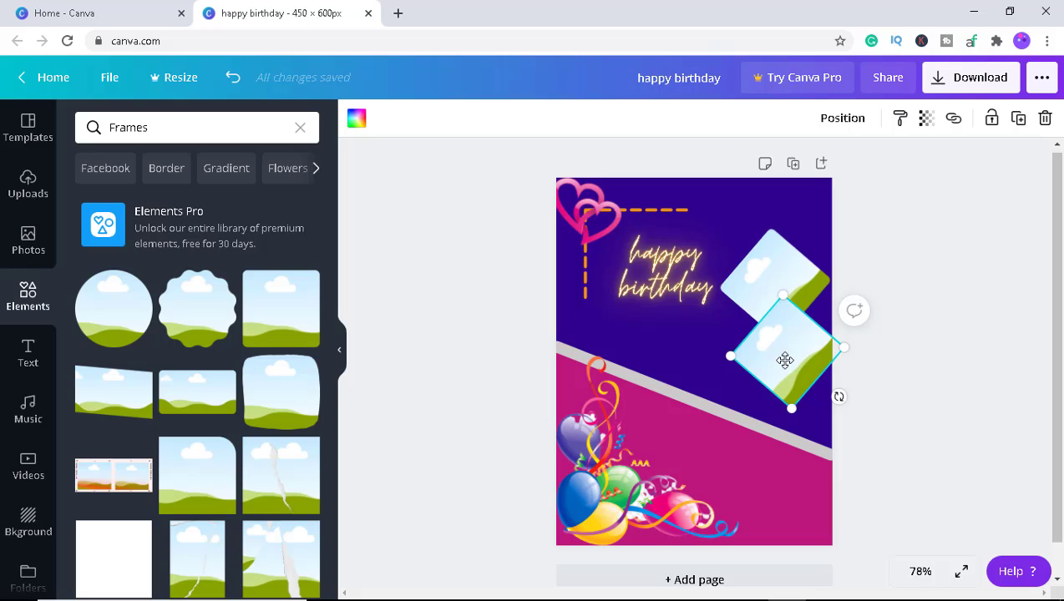
Group the two diamond frames and fill them with the light grey document colour.
{"action": "left_click", "coordinate": [764, 311]}
{"action": "left_click", "coordinate": [762, 287]}
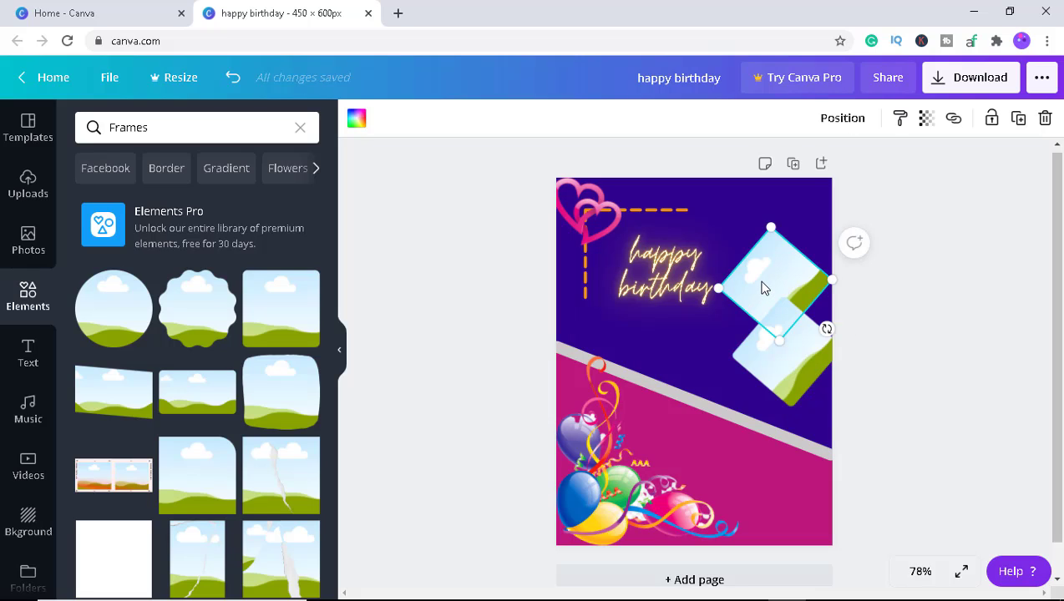
{"action": "left_click", "coordinate": [777, 366], "text": "shift"}
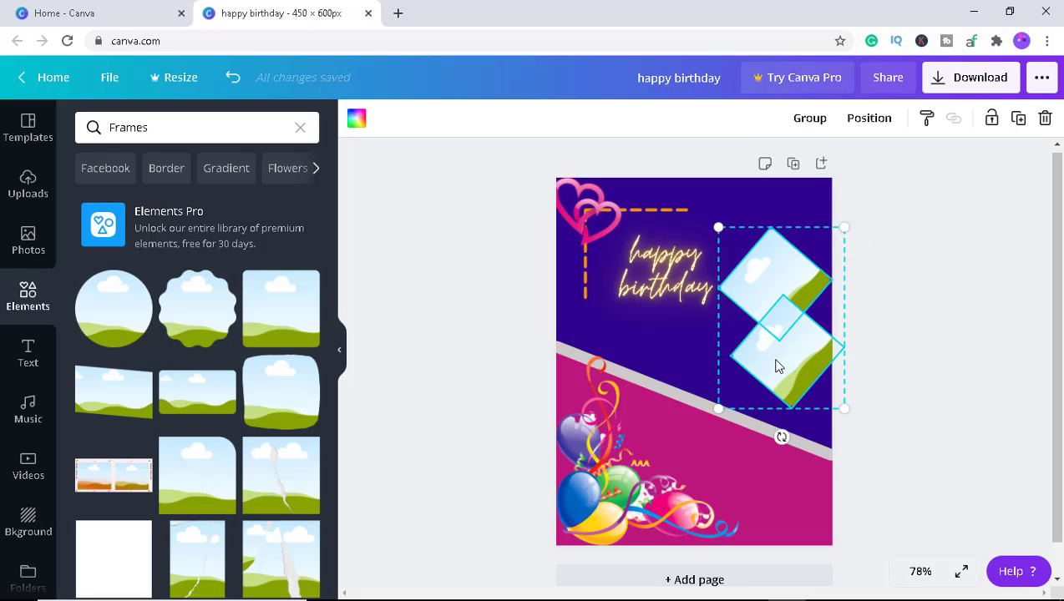
{"action": "left_click", "coordinate": [809, 119]}
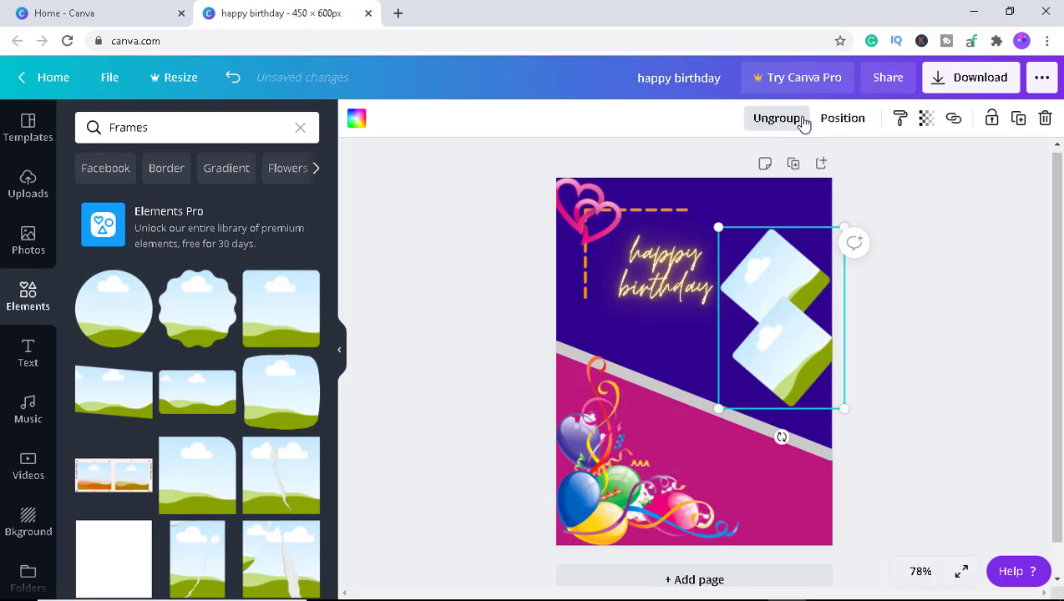
{"action": "left_click", "coordinate": [356, 122]}
{"action": "left_click", "coordinate": [175, 281]}
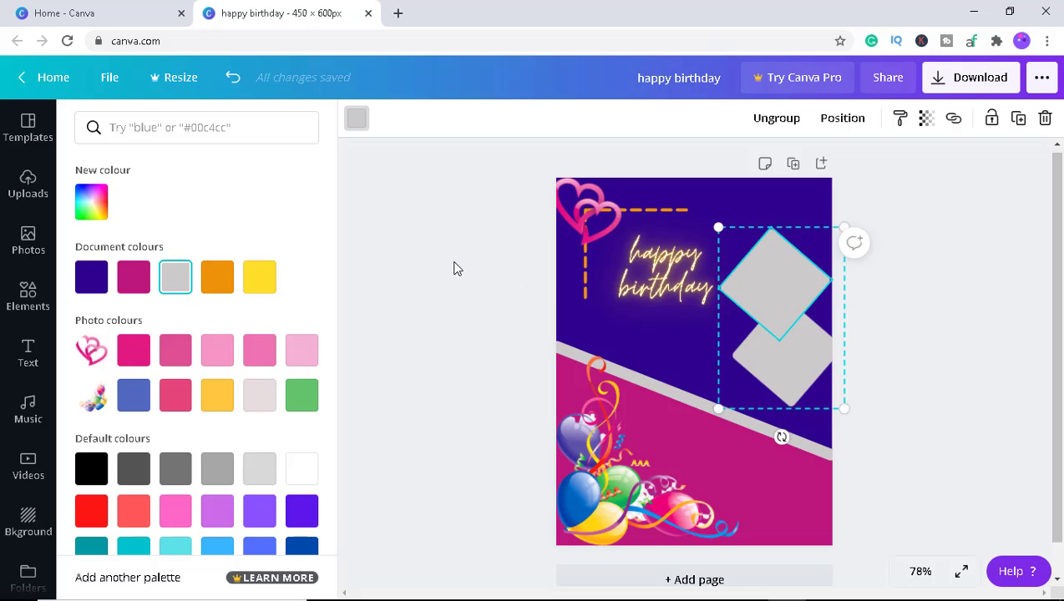
{"action": "left_click", "coordinate": [28, 297]}
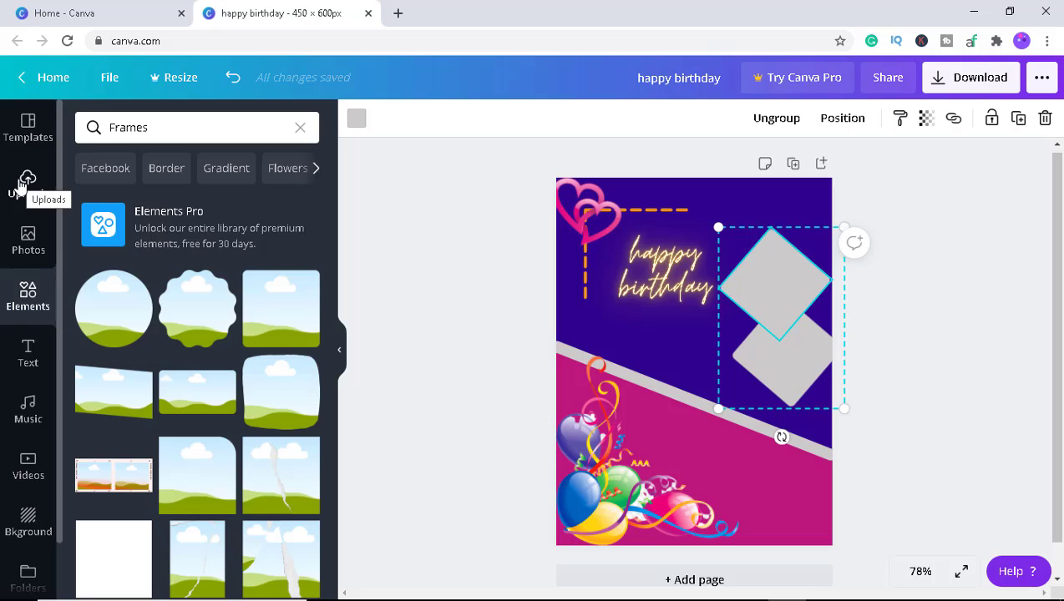
Add the uploaded photo of the woman in white and drop it into the upper diamond frame.
{"action": "left_click", "coordinate": [22, 184]}
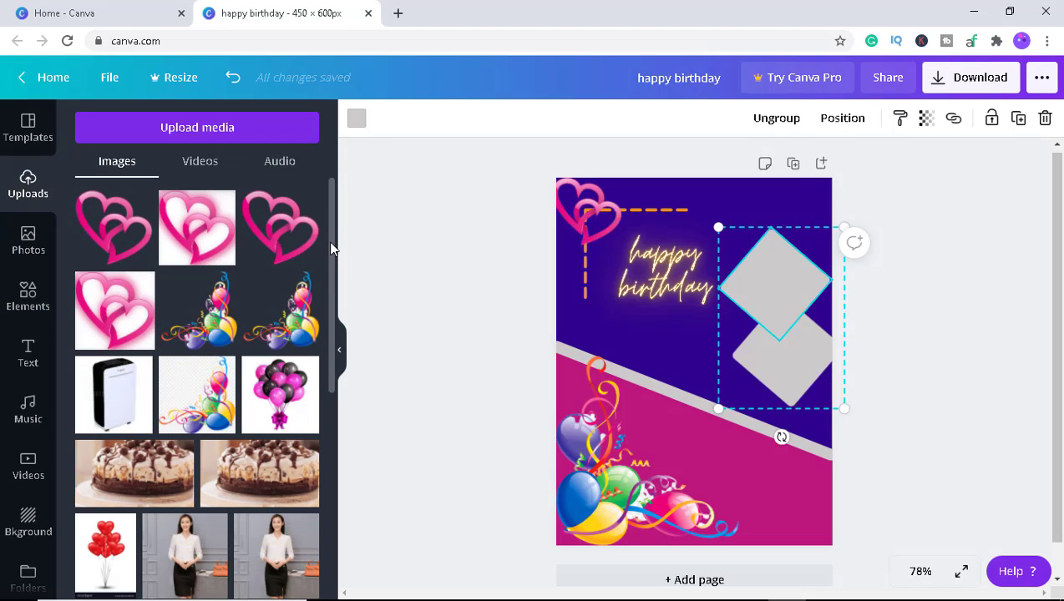
{"action": "scroll", "coordinate": [333, 294], "scroll_direction": "down", "scroll_amount": 4}
{"action": "scroll", "coordinate": [326, 384], "scroll_direction": "down", "scroll_amount": 1}
{"action": "scroll", "coordinate": [330, 368], "scroll_direction": "up", "scroll_amount": 2}
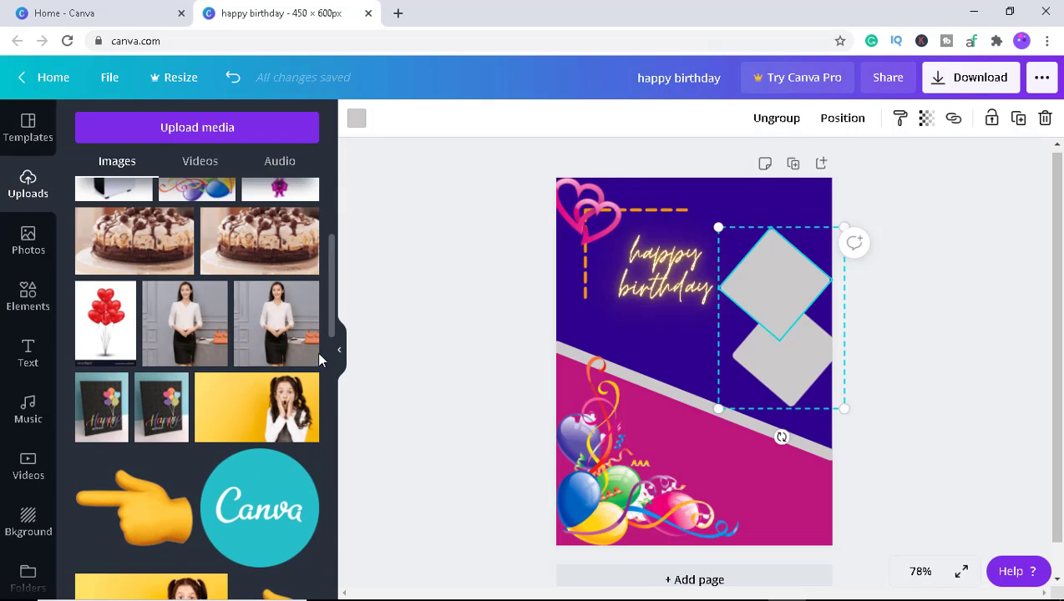
{"action": "left_click", "coordinate": [189, 325]}
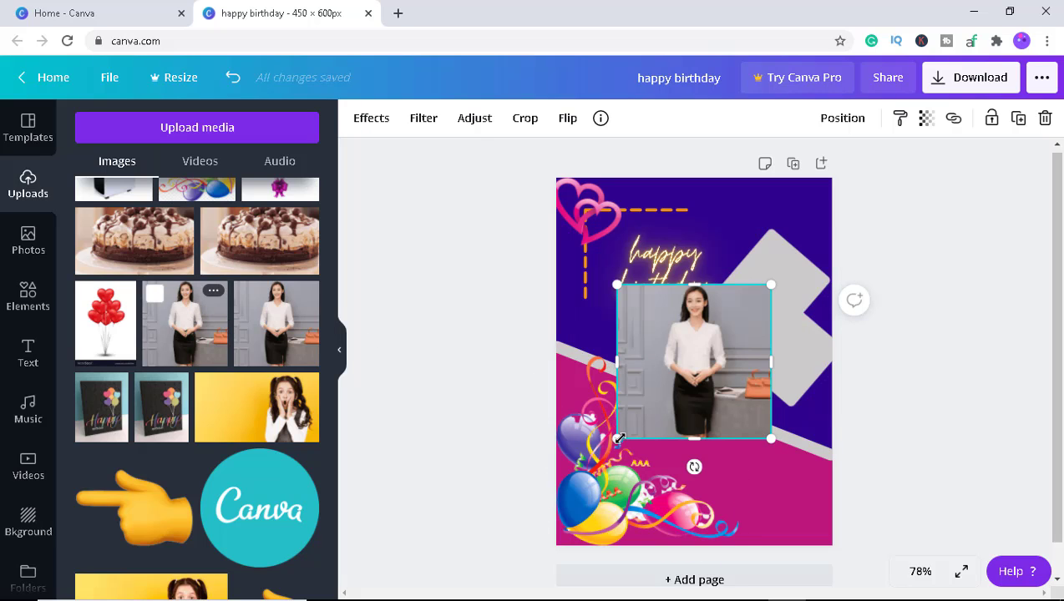
{"action": "left_click_drag", "start_coordinate": [619, 437], "coordinate": [690, 364]}
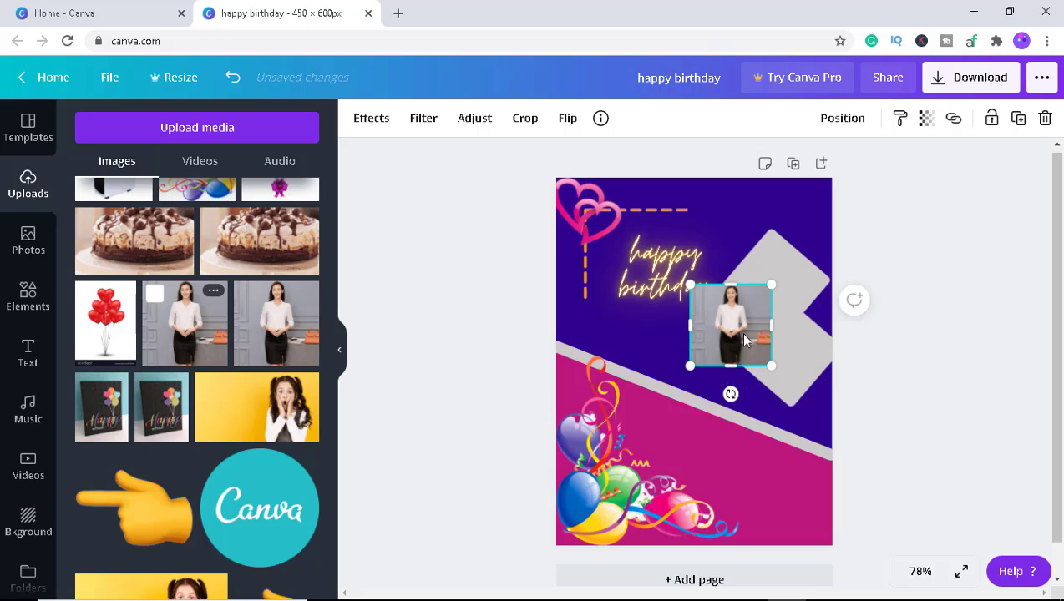
{"action": "left_click_drag", "start_coordinate": [740, 331], "coordinate": [708, 328]}
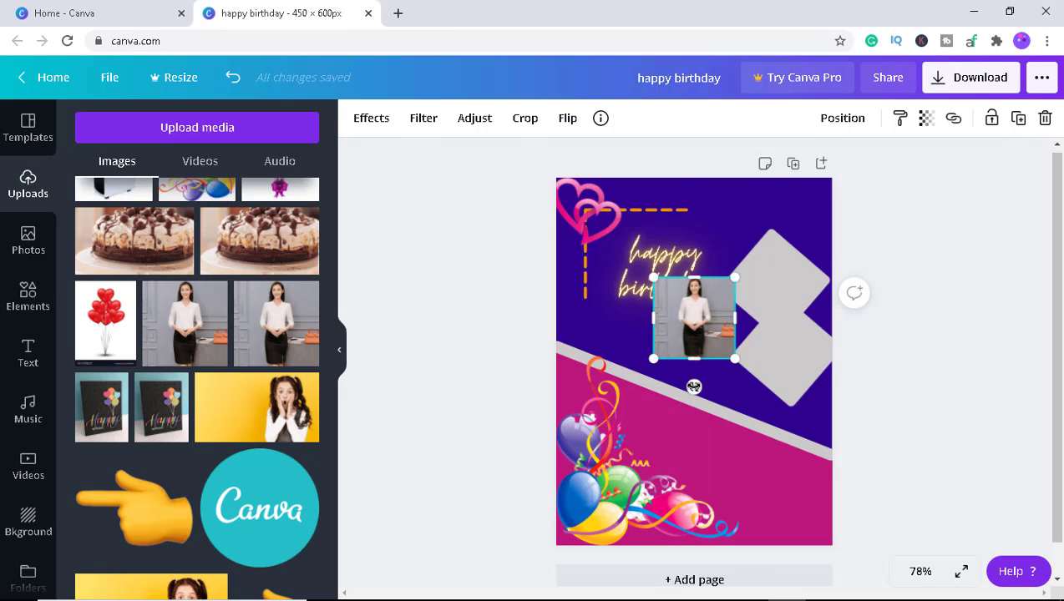
{"action": "left_click_drag", "start_coordinate": [695, 387], "coordinate": [776, 290]}
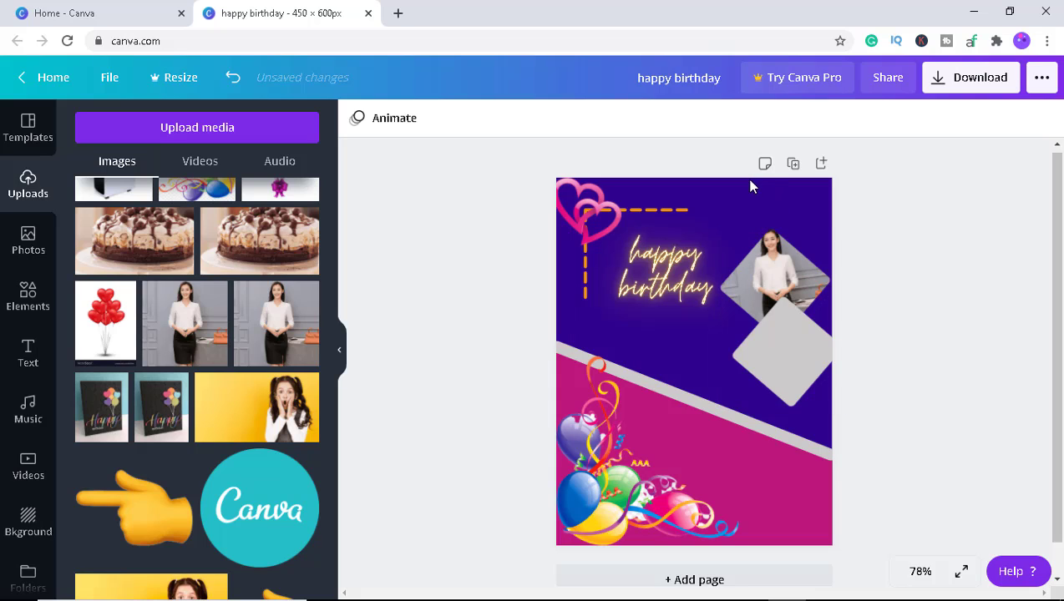
Add the uploaded photo of the surprised girl on yellow, crop it narrower, and drop it into the lower diamond frame.
{"action": "left_click", "coordinate": [292, 413]}
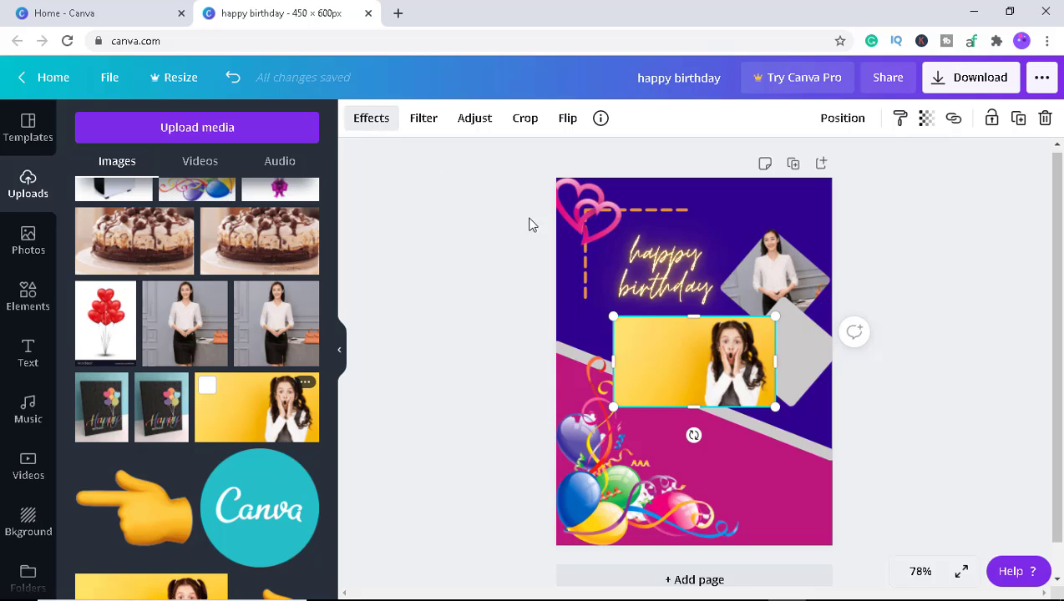
{"action": "left_click_drag", "start_coordinate": [638, 362], "coordinate": [694, 361]}
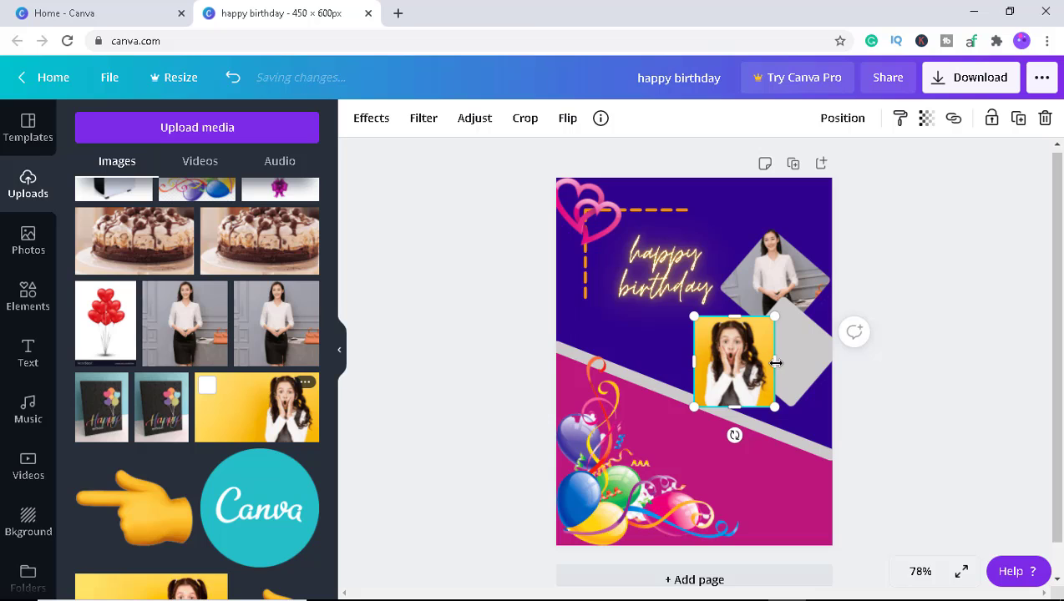
{"action": "left_click_drag", "start_coordinate": [735, 435], "coordinate": [773, 406]}
{"action": "left_click_drag", "start_coordinate": [768, 365], "coordinate": [791, 367]}
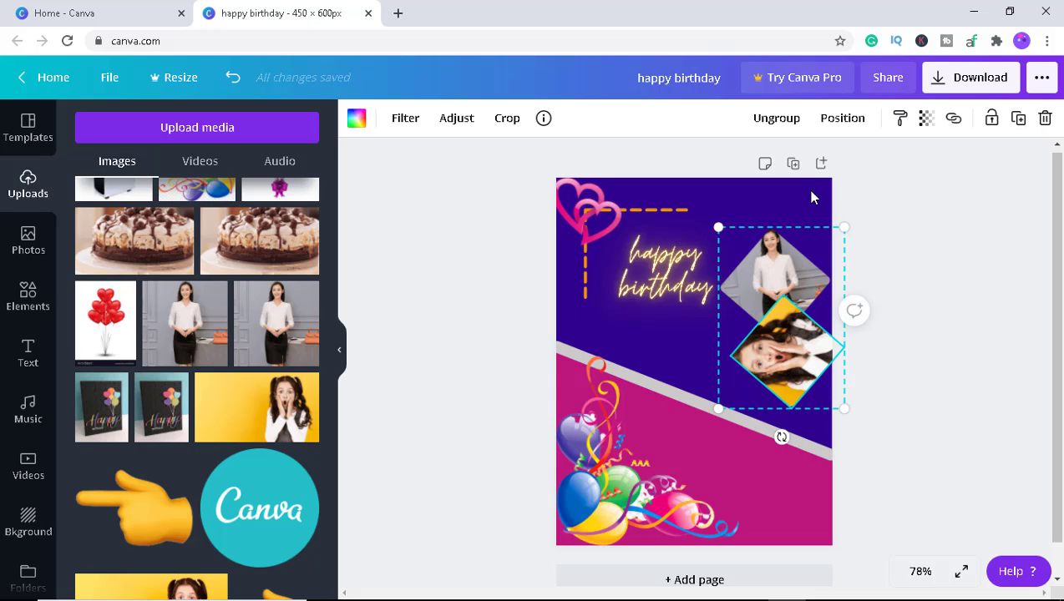
Ungroup the frames, then rotate and reposition the girl's photo inside the lower diamond frame.
{"action": "left_click", "coordinate": [776, 120]}
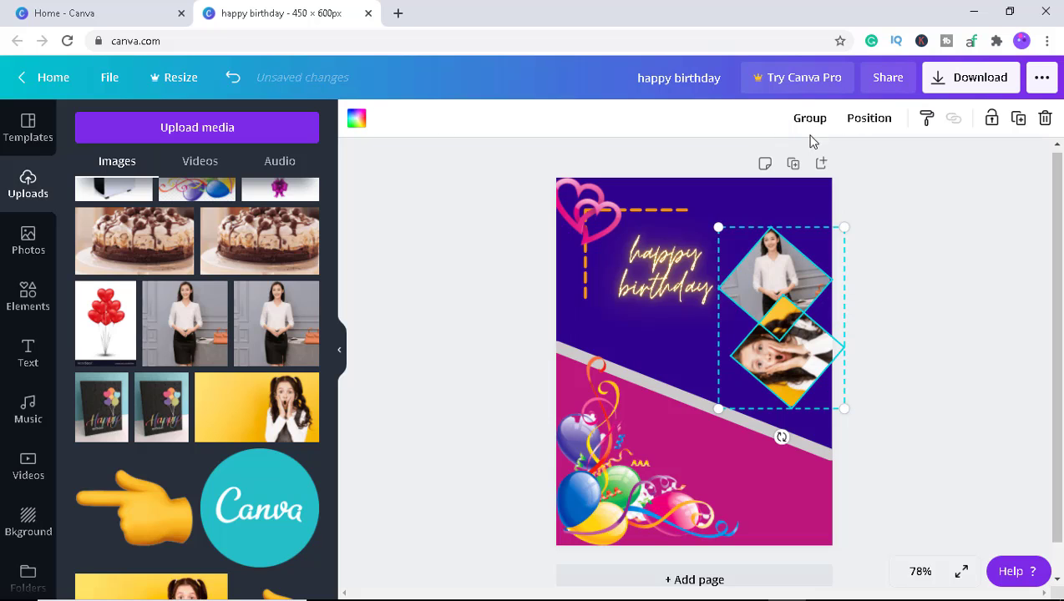
{"action": "left_click", "coordinate": [807, 425]}
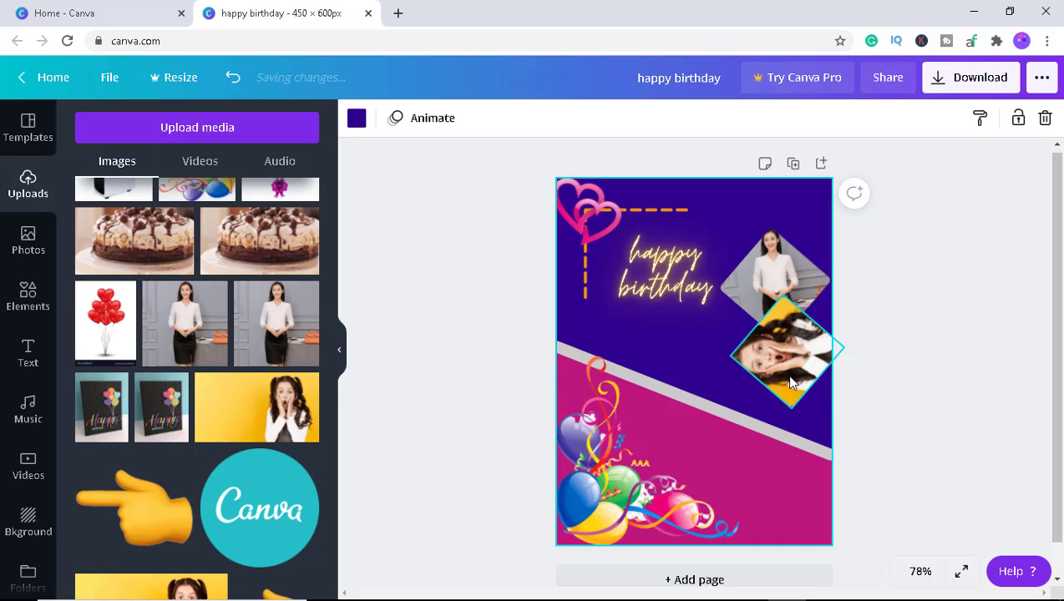
{"action": "left_click", "coordinate": [807, 376]}
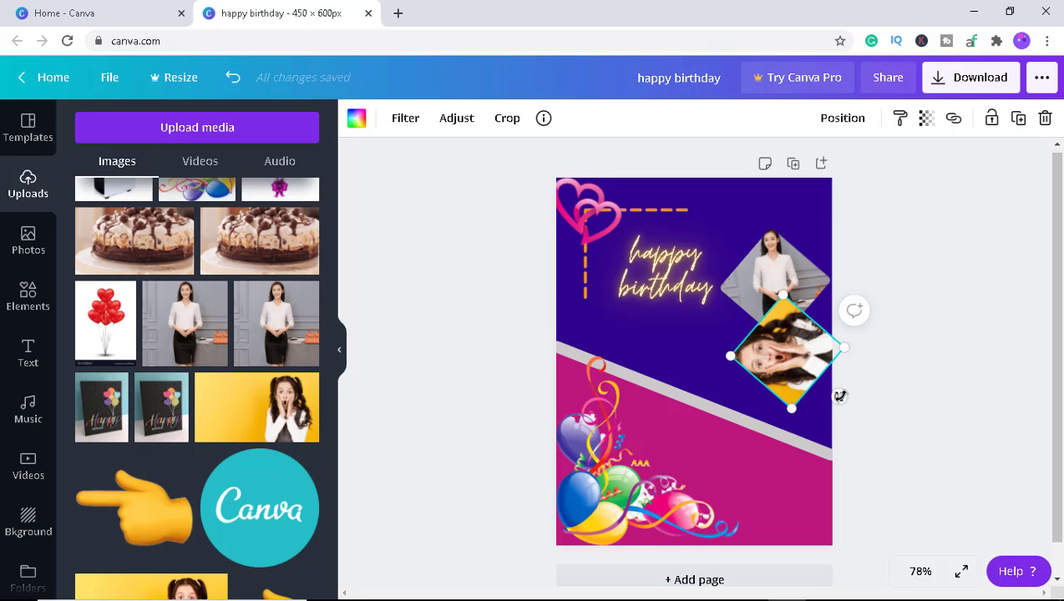
{"action": "left_click_drag", "start_coordinate": [840, 396], "coordinate": [744, 408]}
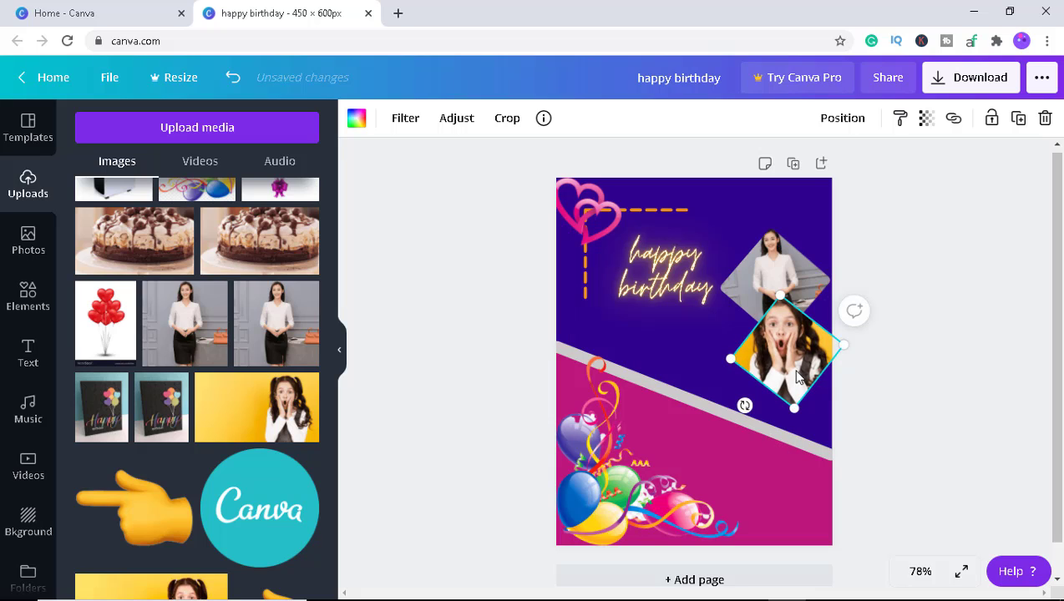
{"action": "left_click_drag", "start_coordinate": [795, 372], "coordinate": [796, 382]}
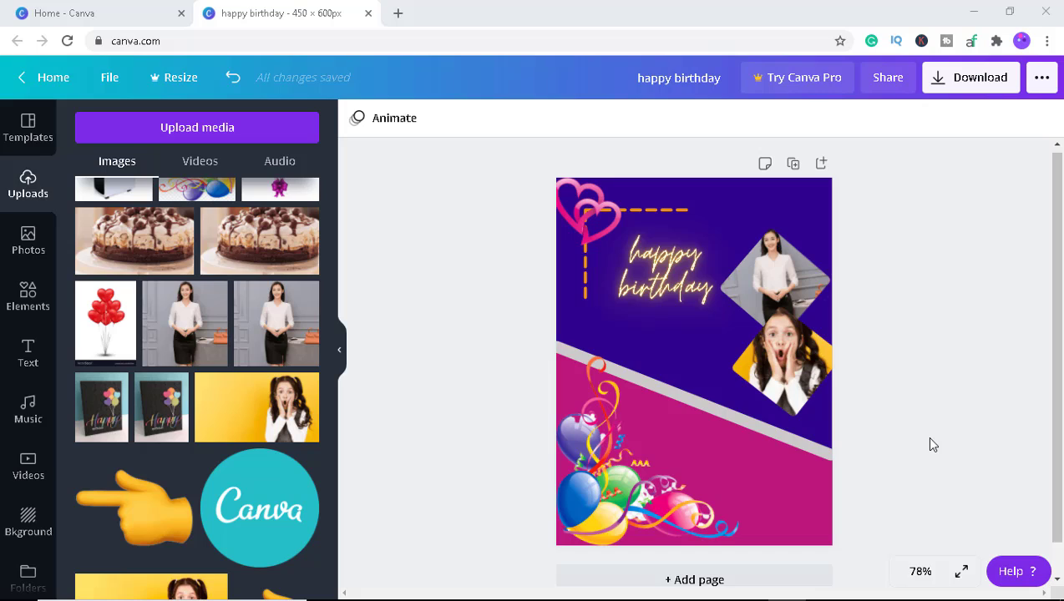
Rename the design as birthday card.
{"action": "left_click", "coordinate": [974, 83]}
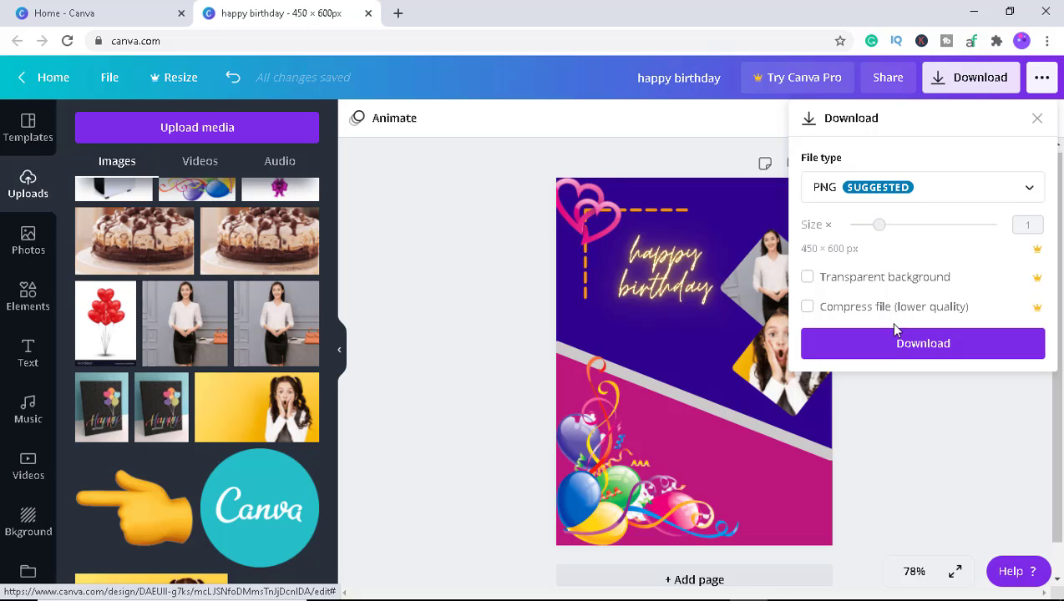
{"action": "left_click", "coordinate": [923, 345]}
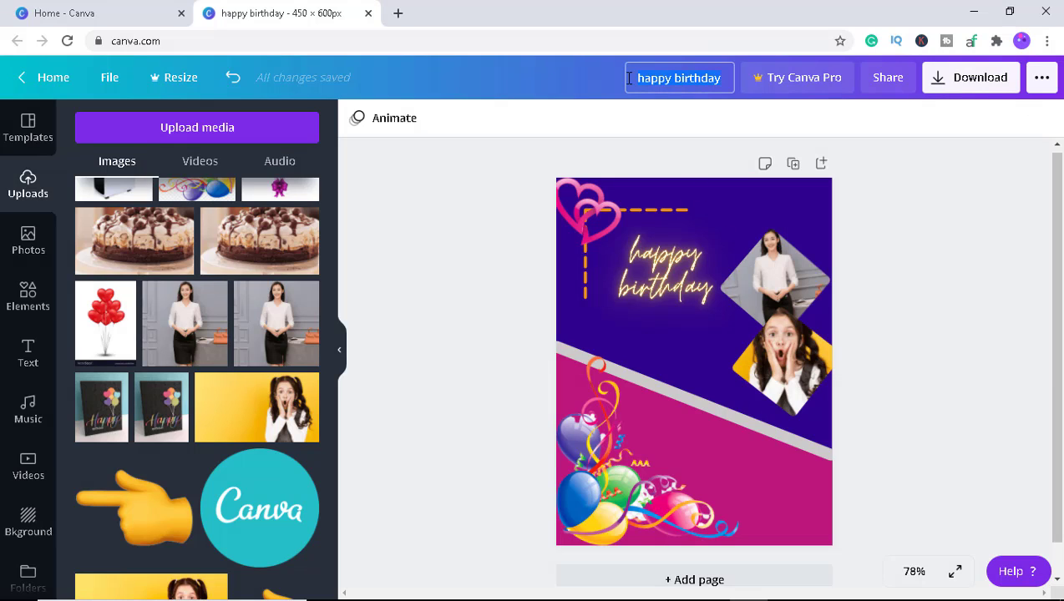
{"action": "key", "text": "BackSpace"}
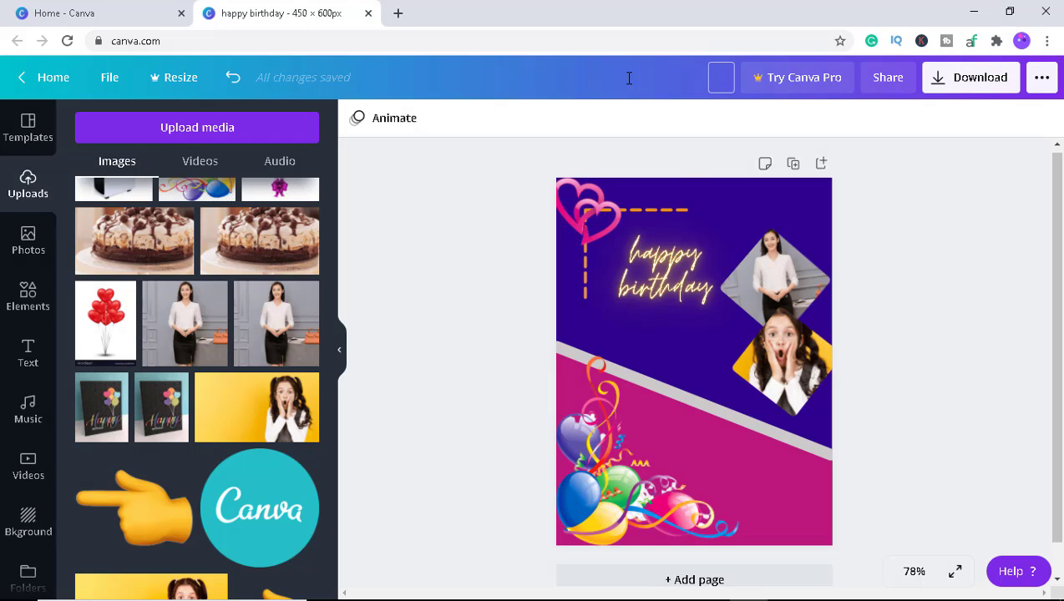
{"action": "type", "text": "birthday card"}
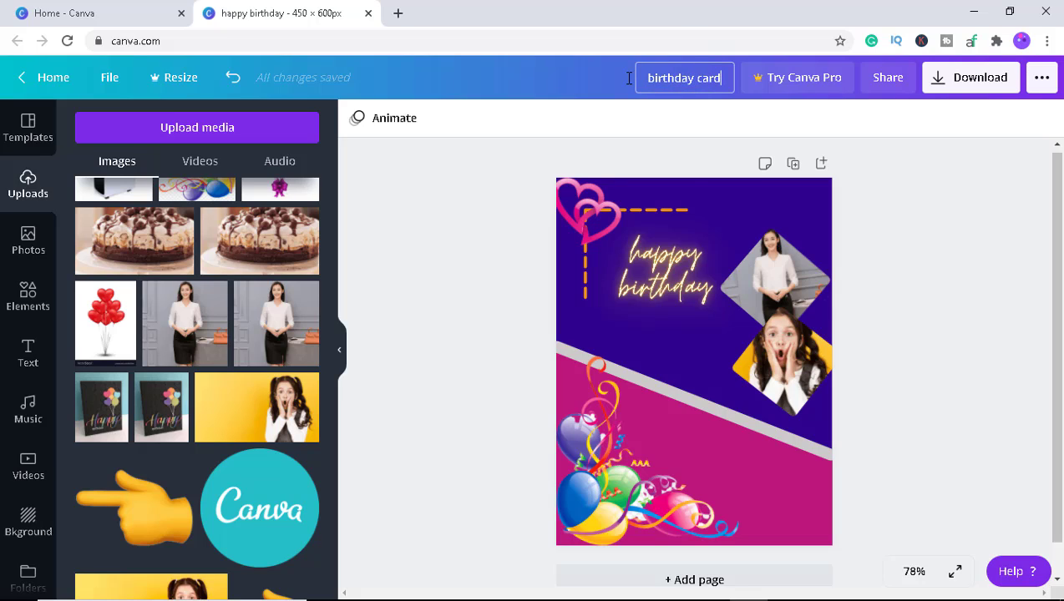
Download the design as a PNG file and close the pop-up that follows.
{"action": "left_click", "coordinate": [995, 83]}
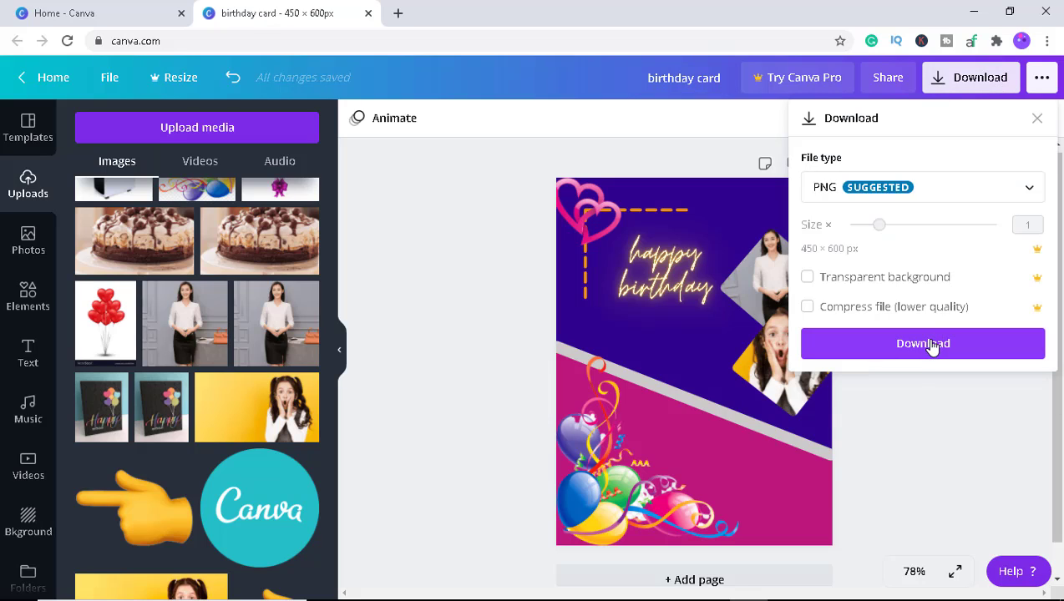
{"action": "left_click", "coordinate": [932, 348]}
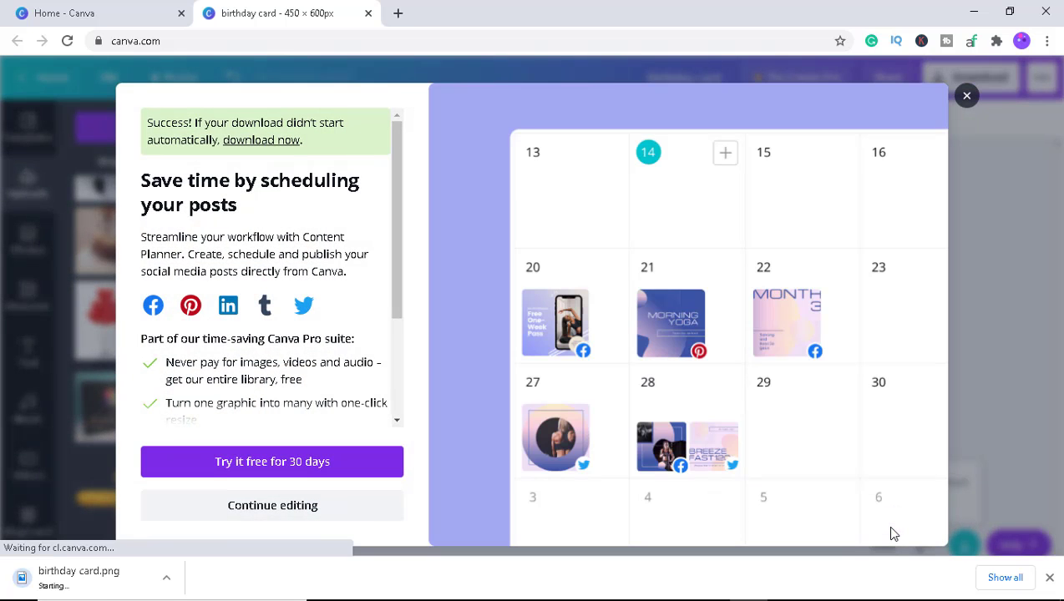
{"action": "left_click", "coordinate": [967, 95]}
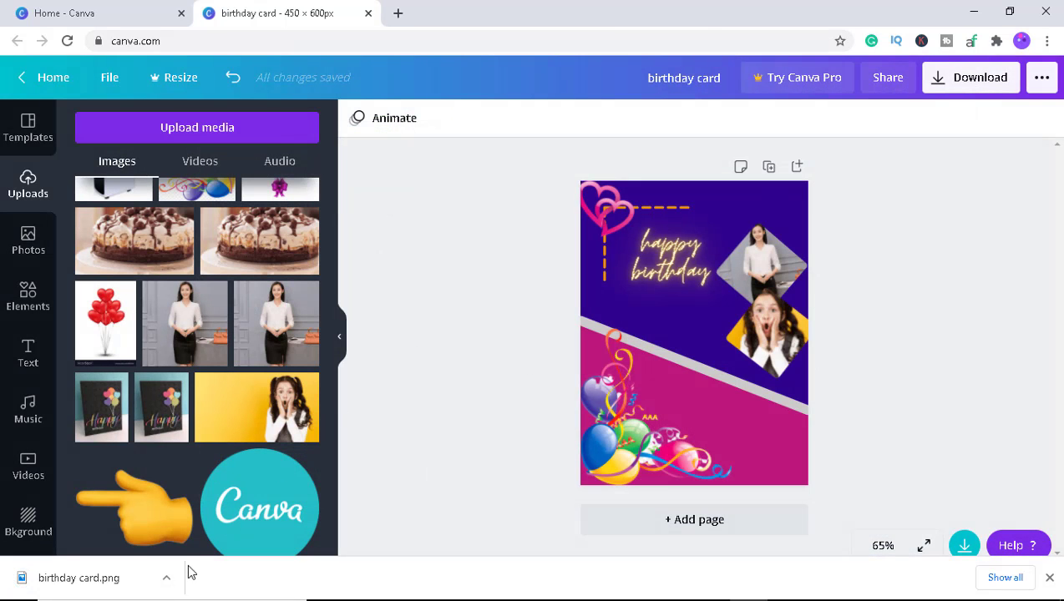
Open the downloaded birthday card.png to check it, then close the image viewer.
{"action": "left_click", "coordinate": [166, 579]}
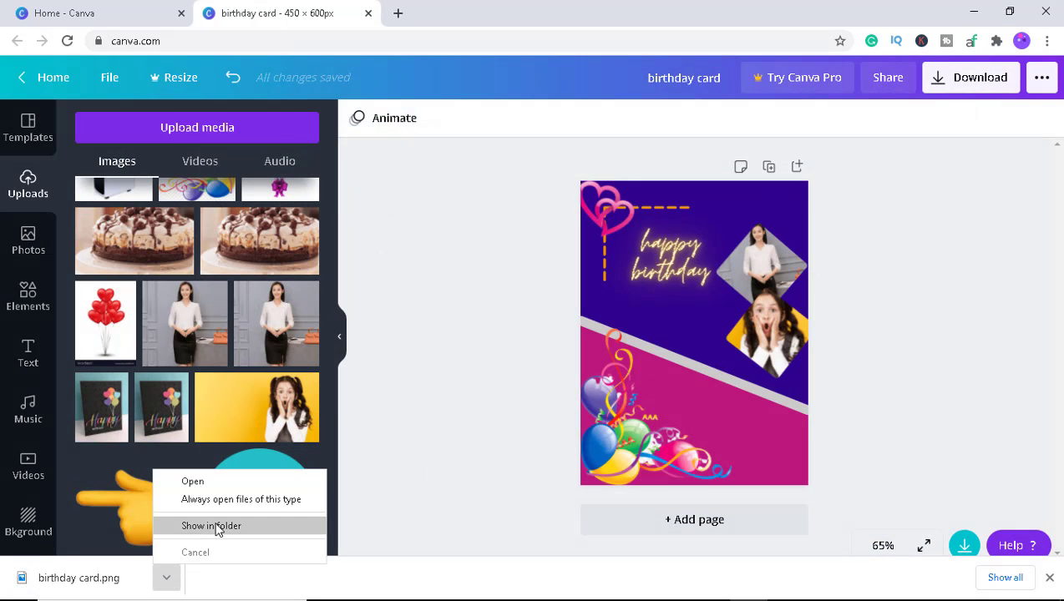
{"action": "left_click", "coordinate": [200, 481]}
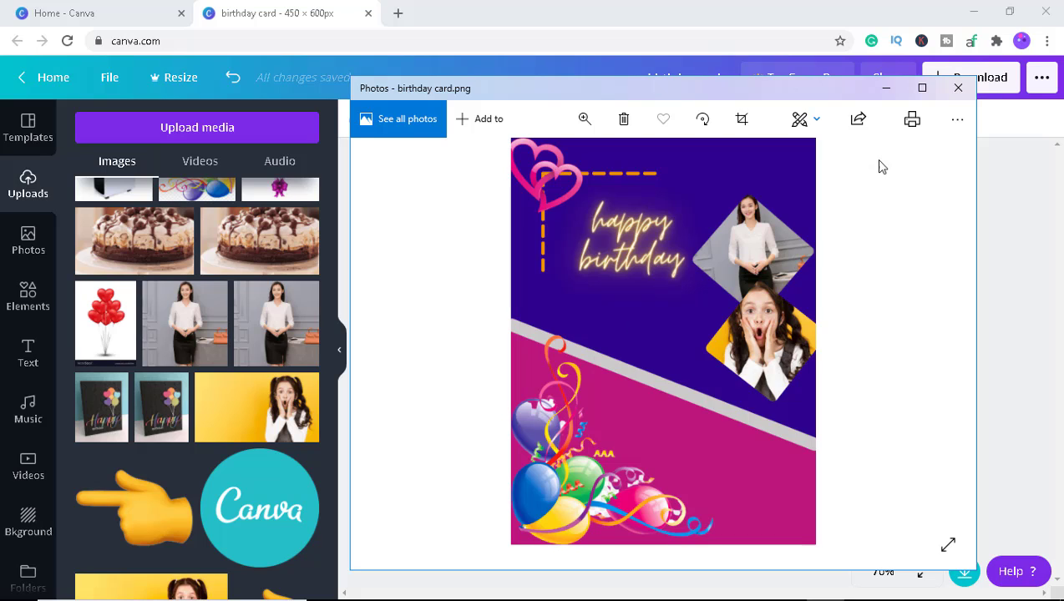
{"action": "left_click", "coordinate": [959, 88]}
{"action": "left_click", "coordinate": [893, 372]}
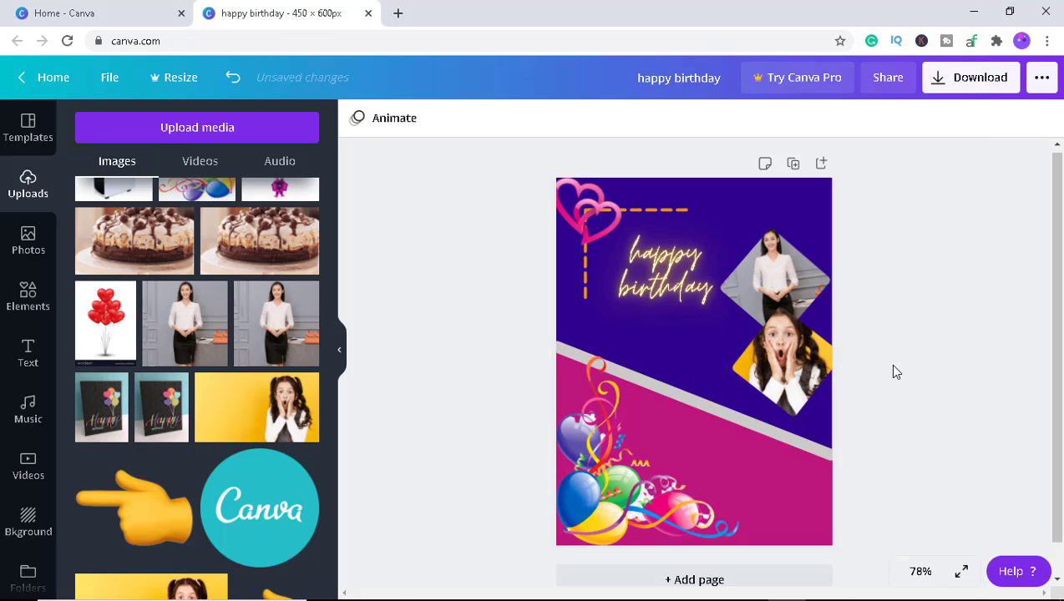